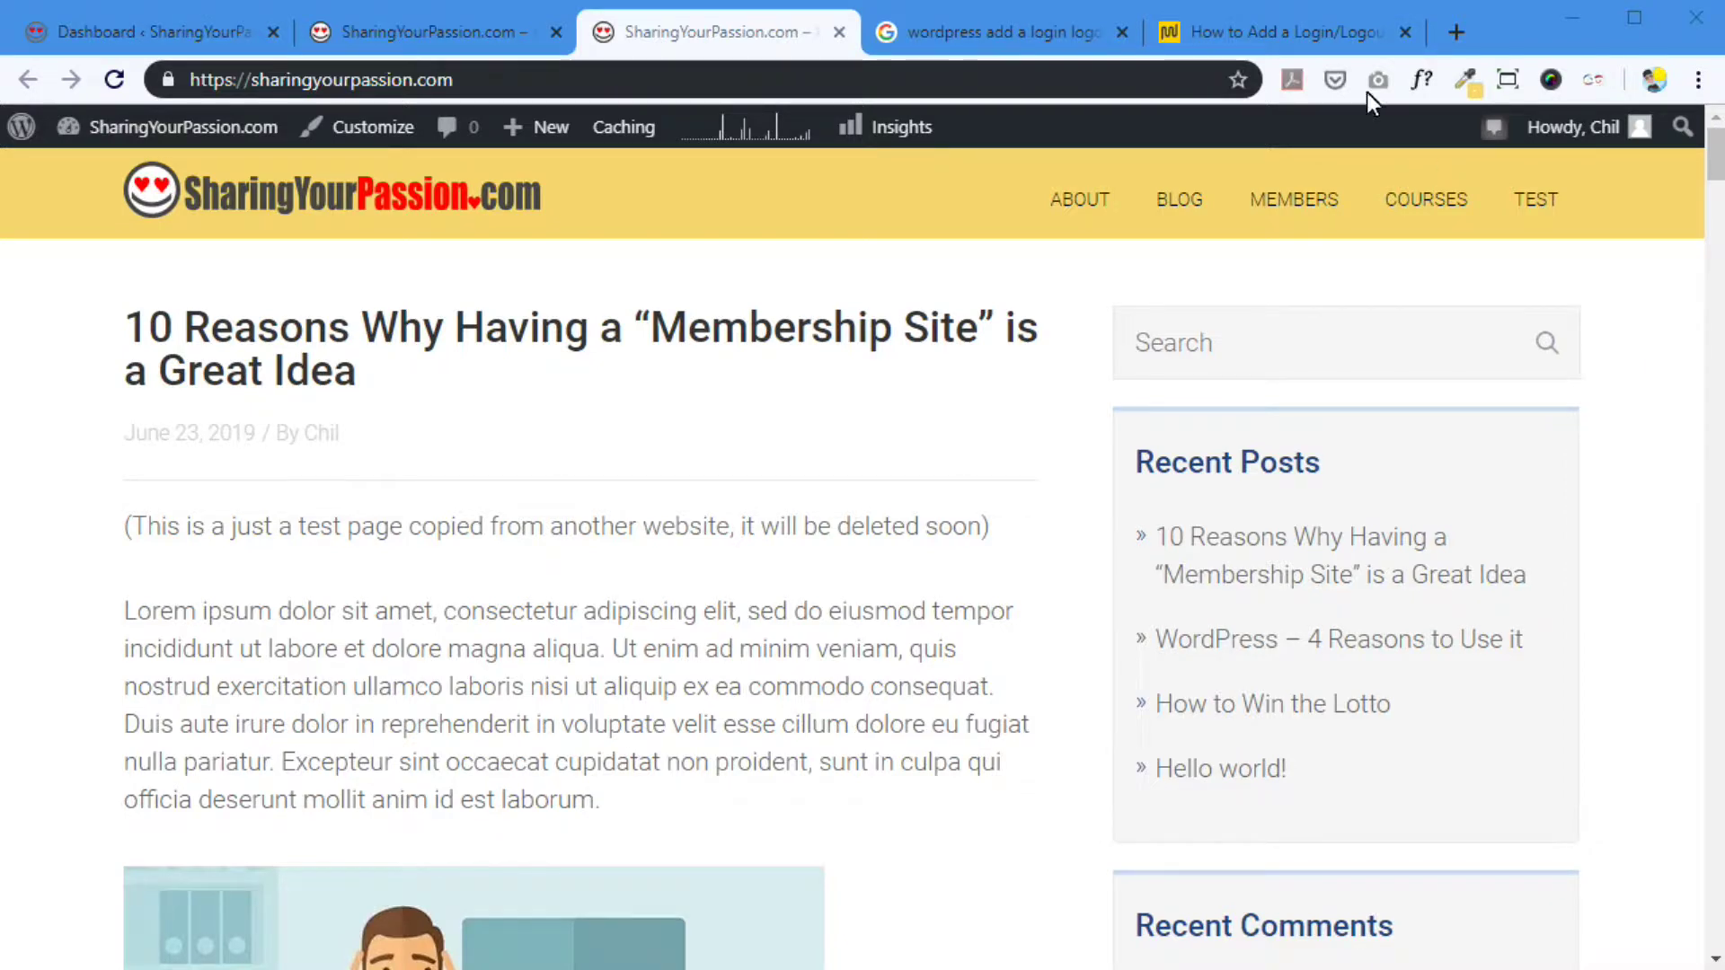
- Browse the Google results for 'wordpress add a login logout link menu' and open the WPMU DEV article
click(1068, 36)
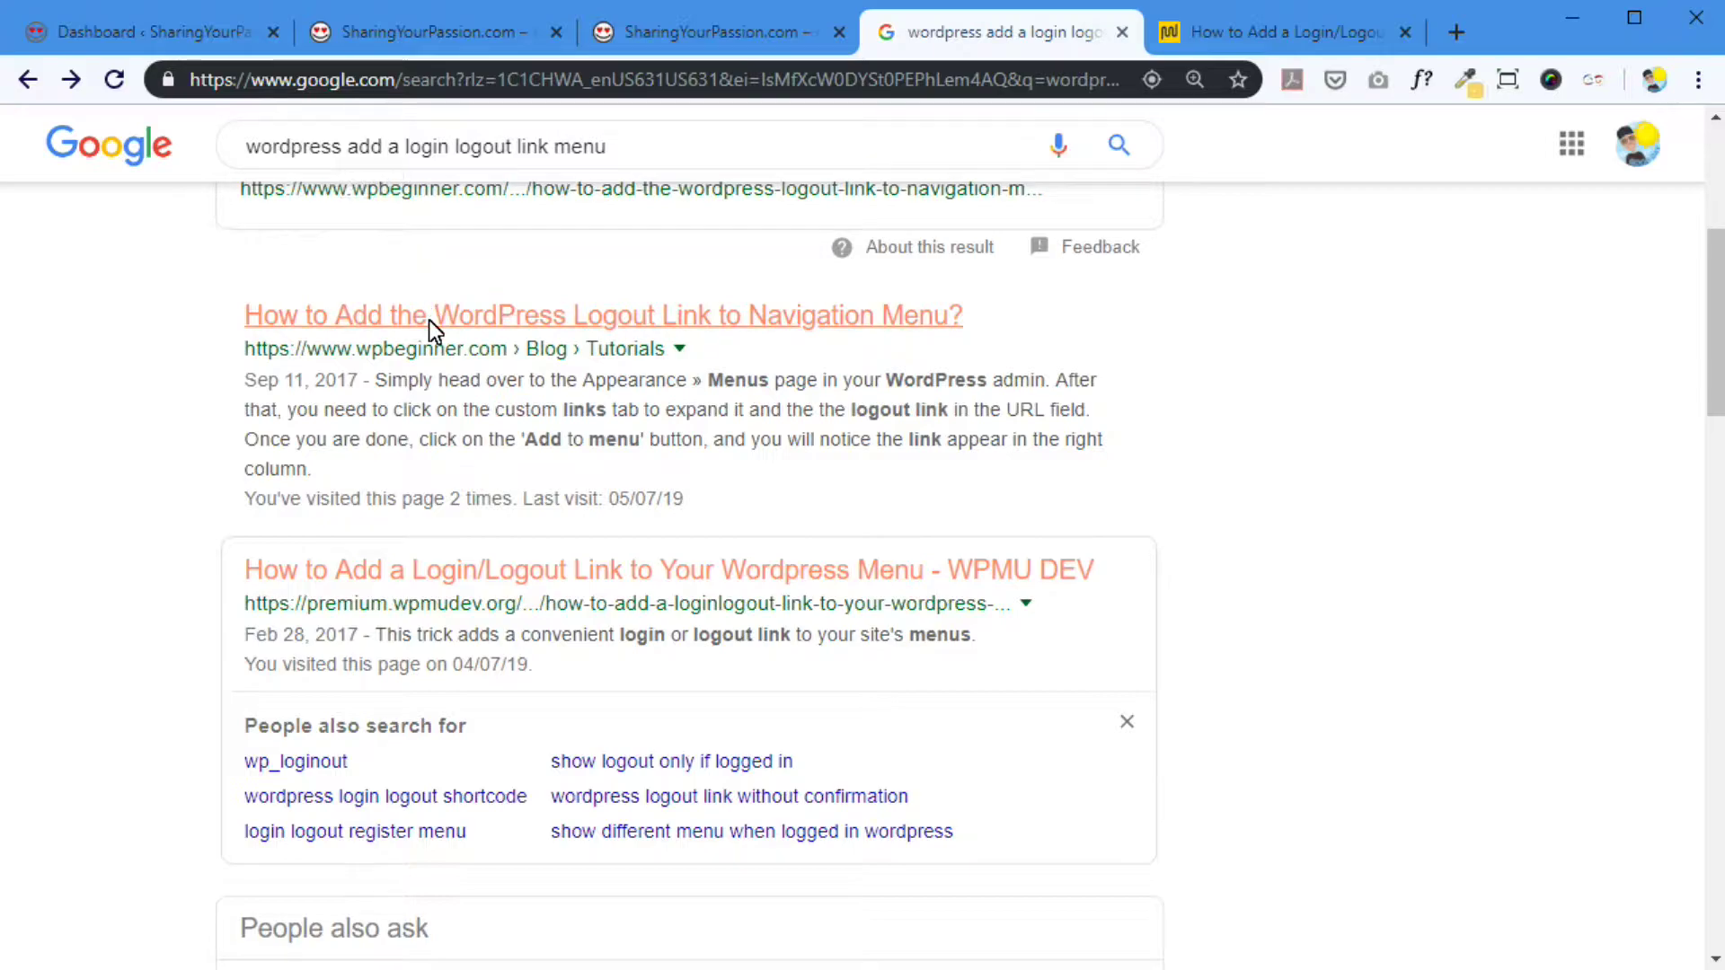
scroll(1253, 539, down, 12)
scroll(1253, 535, down, 8)
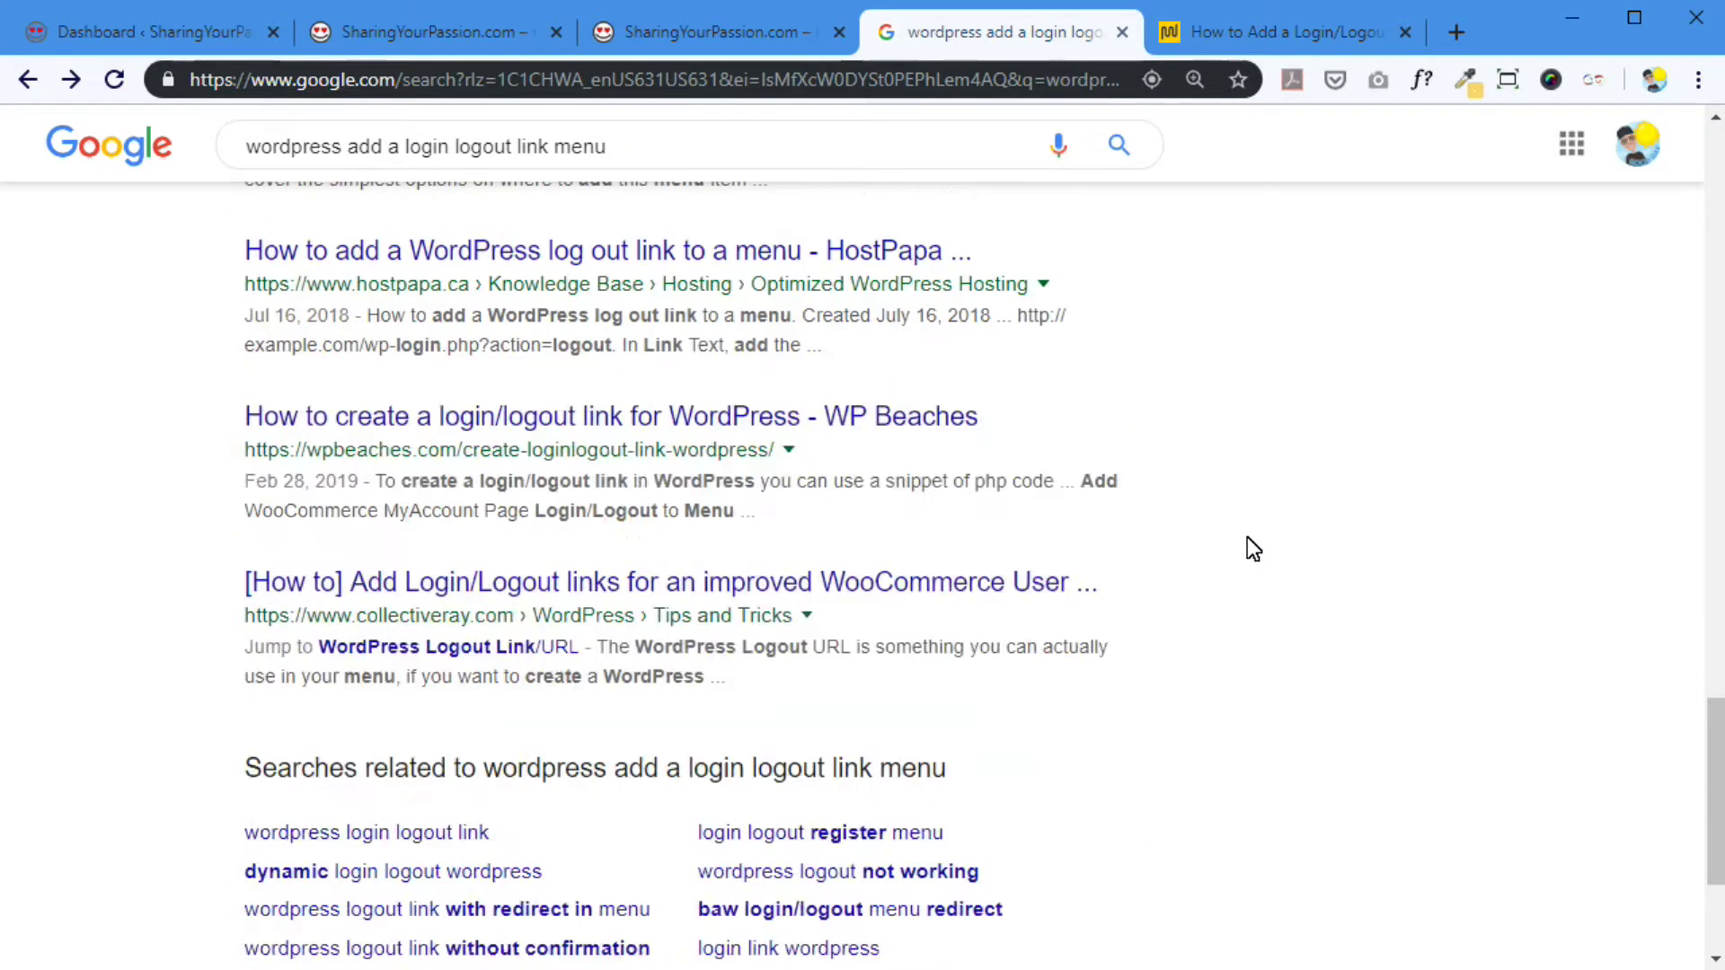
scroll(1239, 536, up, 20)
scroll(1217, 538, down, 4)
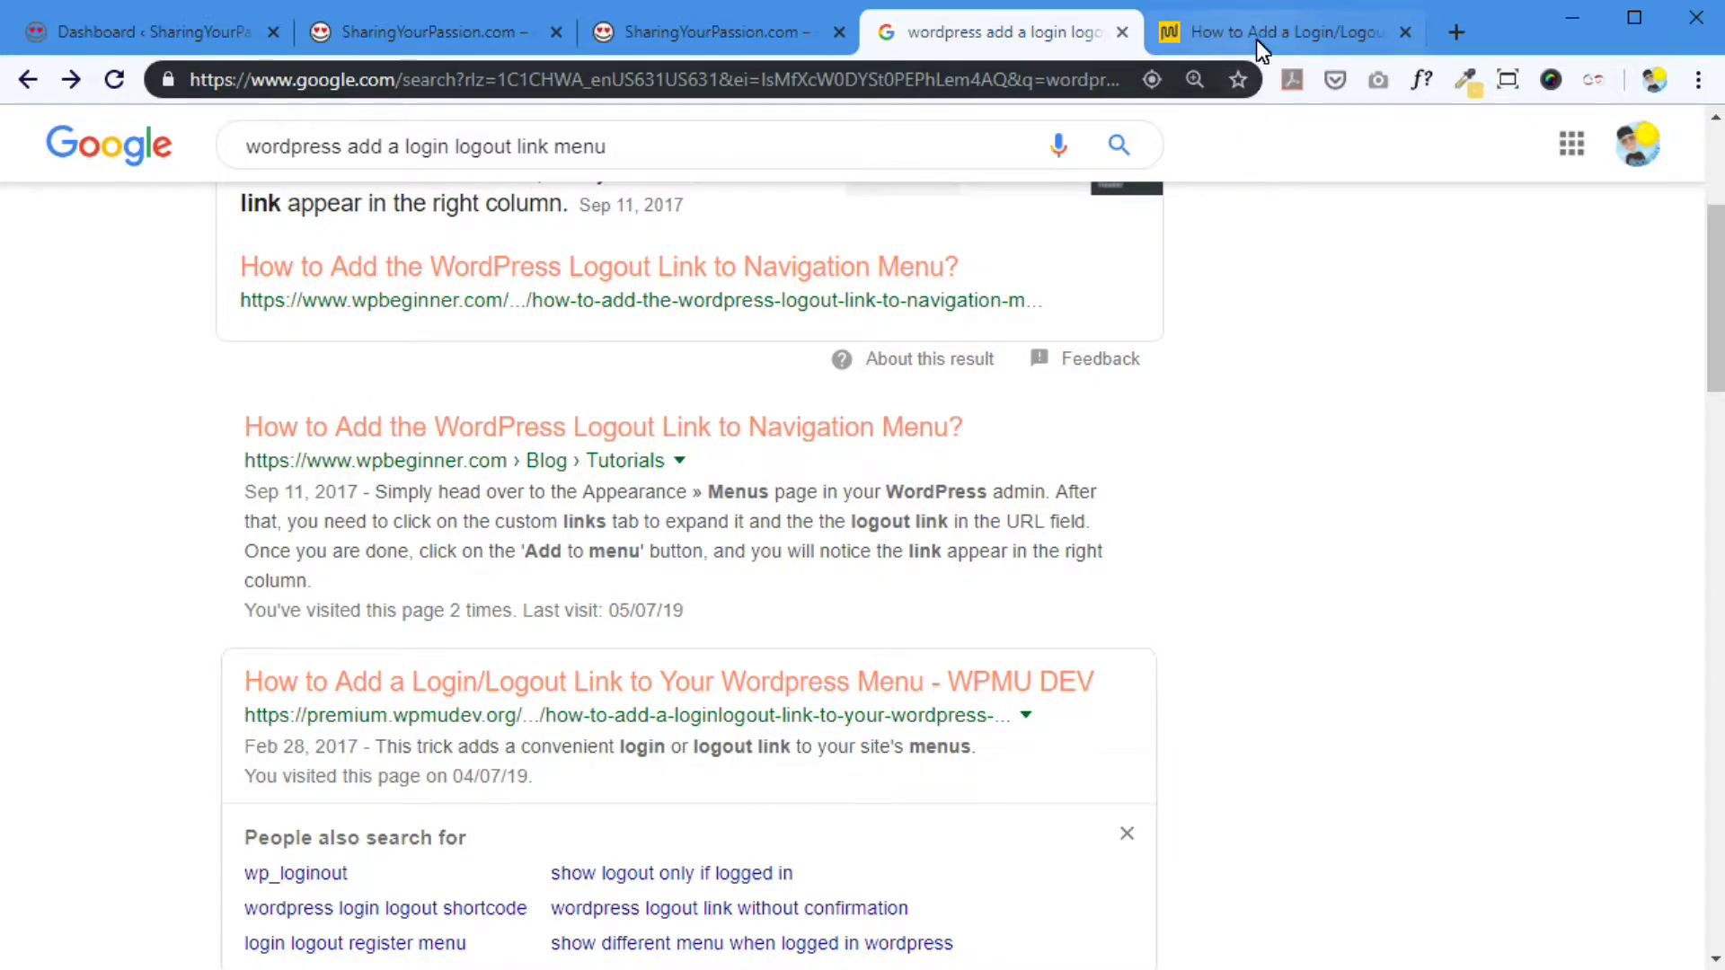
click(1257, 37)
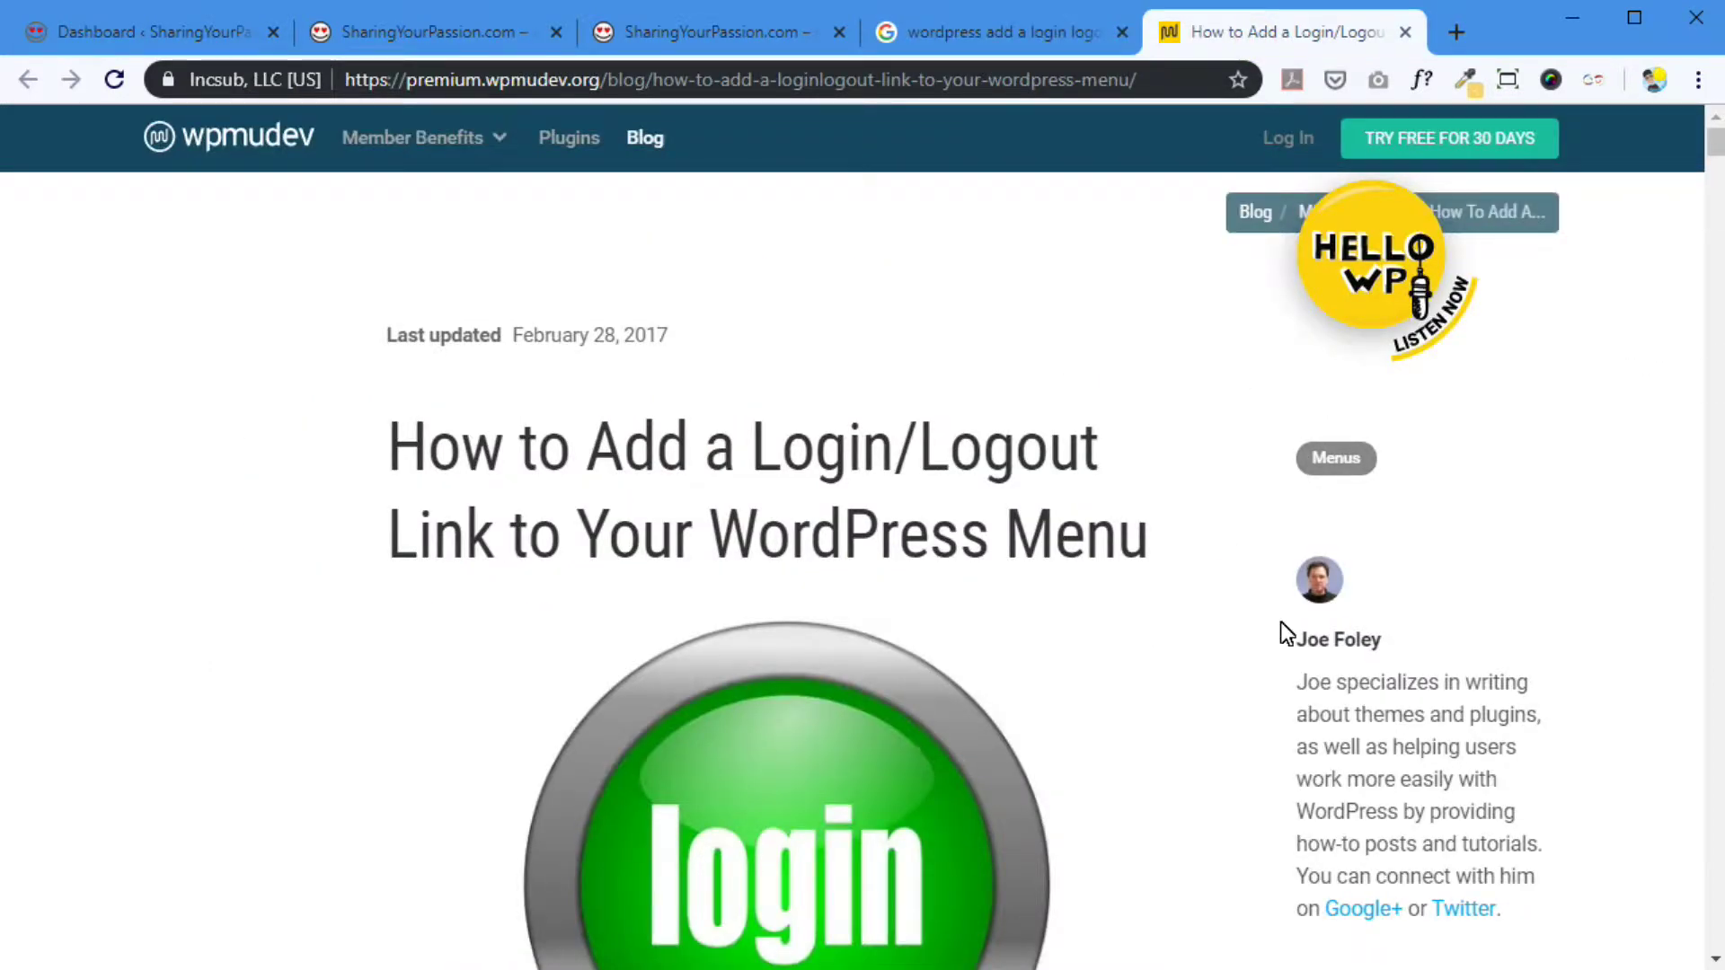
- Scroll the WPMU DEV article down to the 'Add Code to Your Functions File' snippet
scroll(1233, 605, down, 10)
scroll(1231, 595, down, 12)
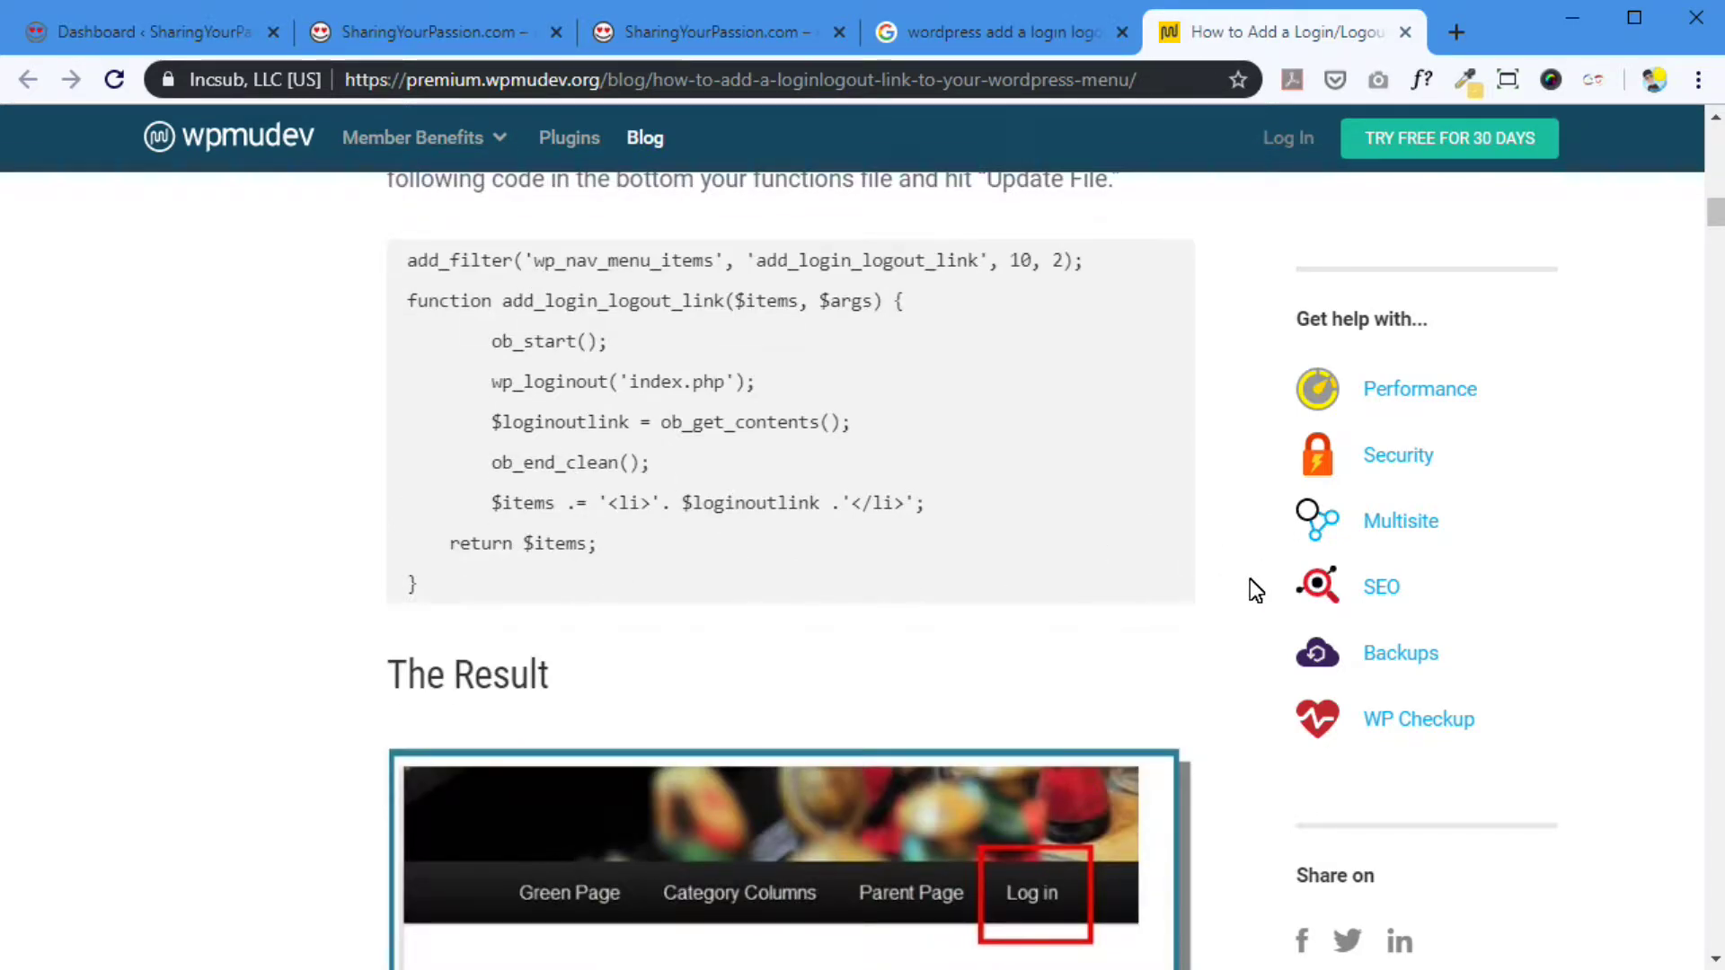
scroll(1247, 578, up, 8)
scroll(1116, 327, down, 4)
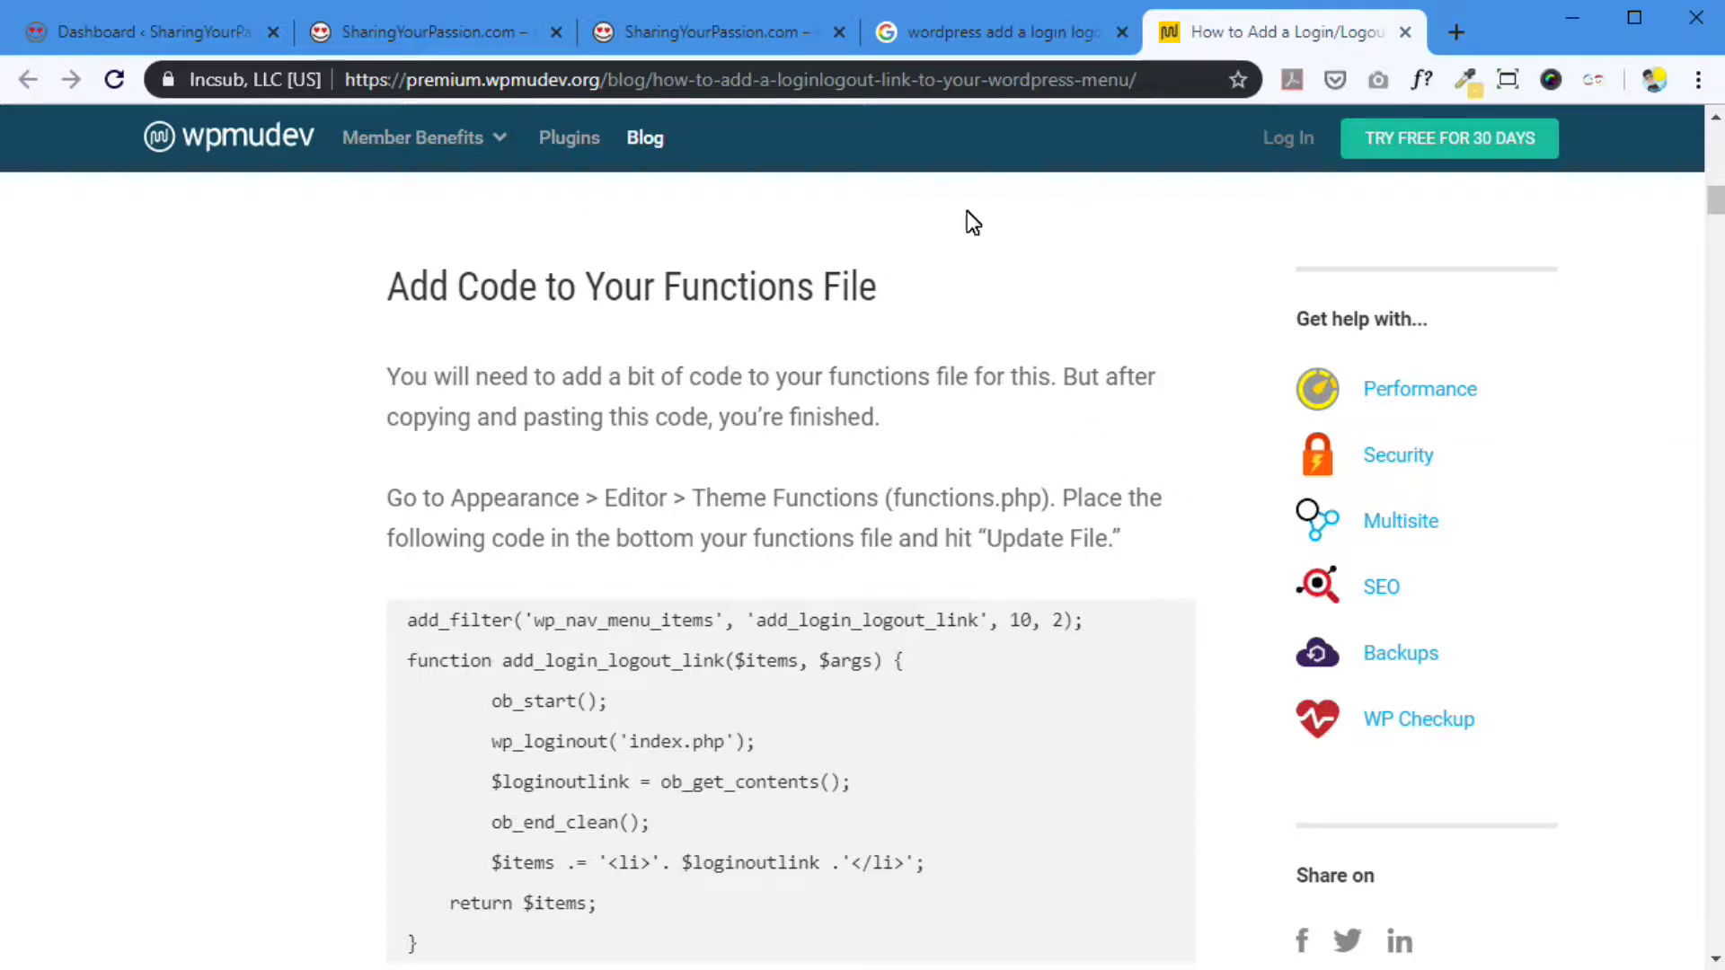
- Go from the WordPress dashboard to Plugins > Add New
click(161, 27)
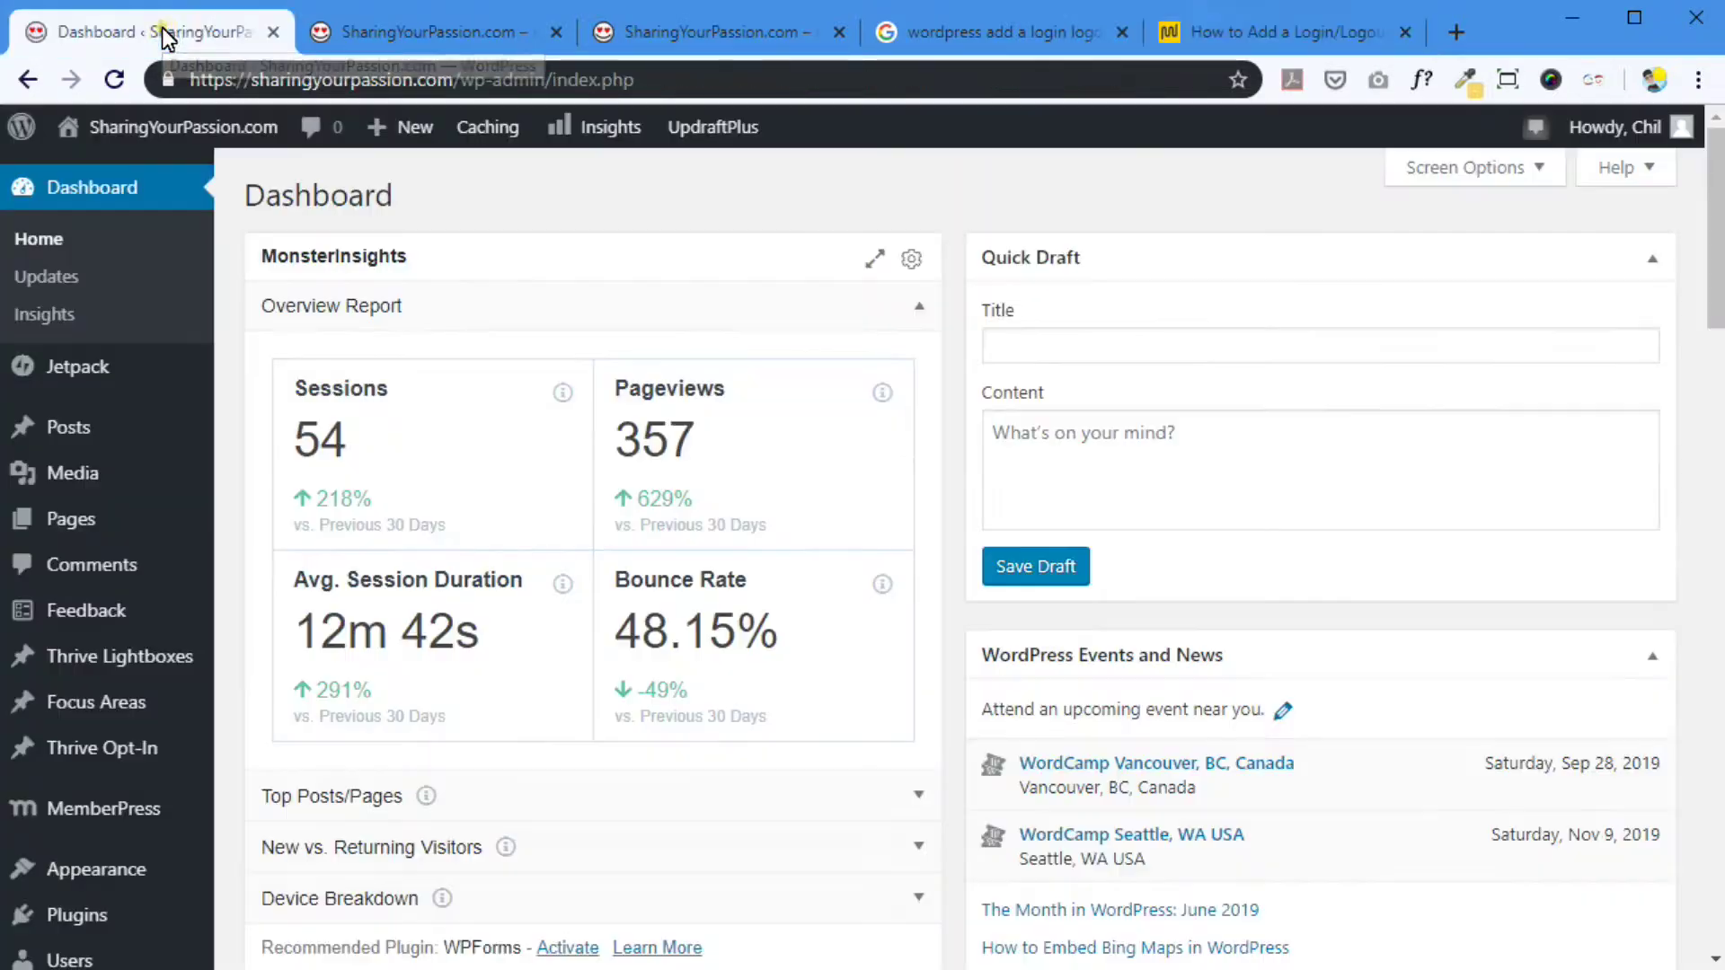
scroll(63, 529, down, 2)
scroll(72, 517, down, 2)
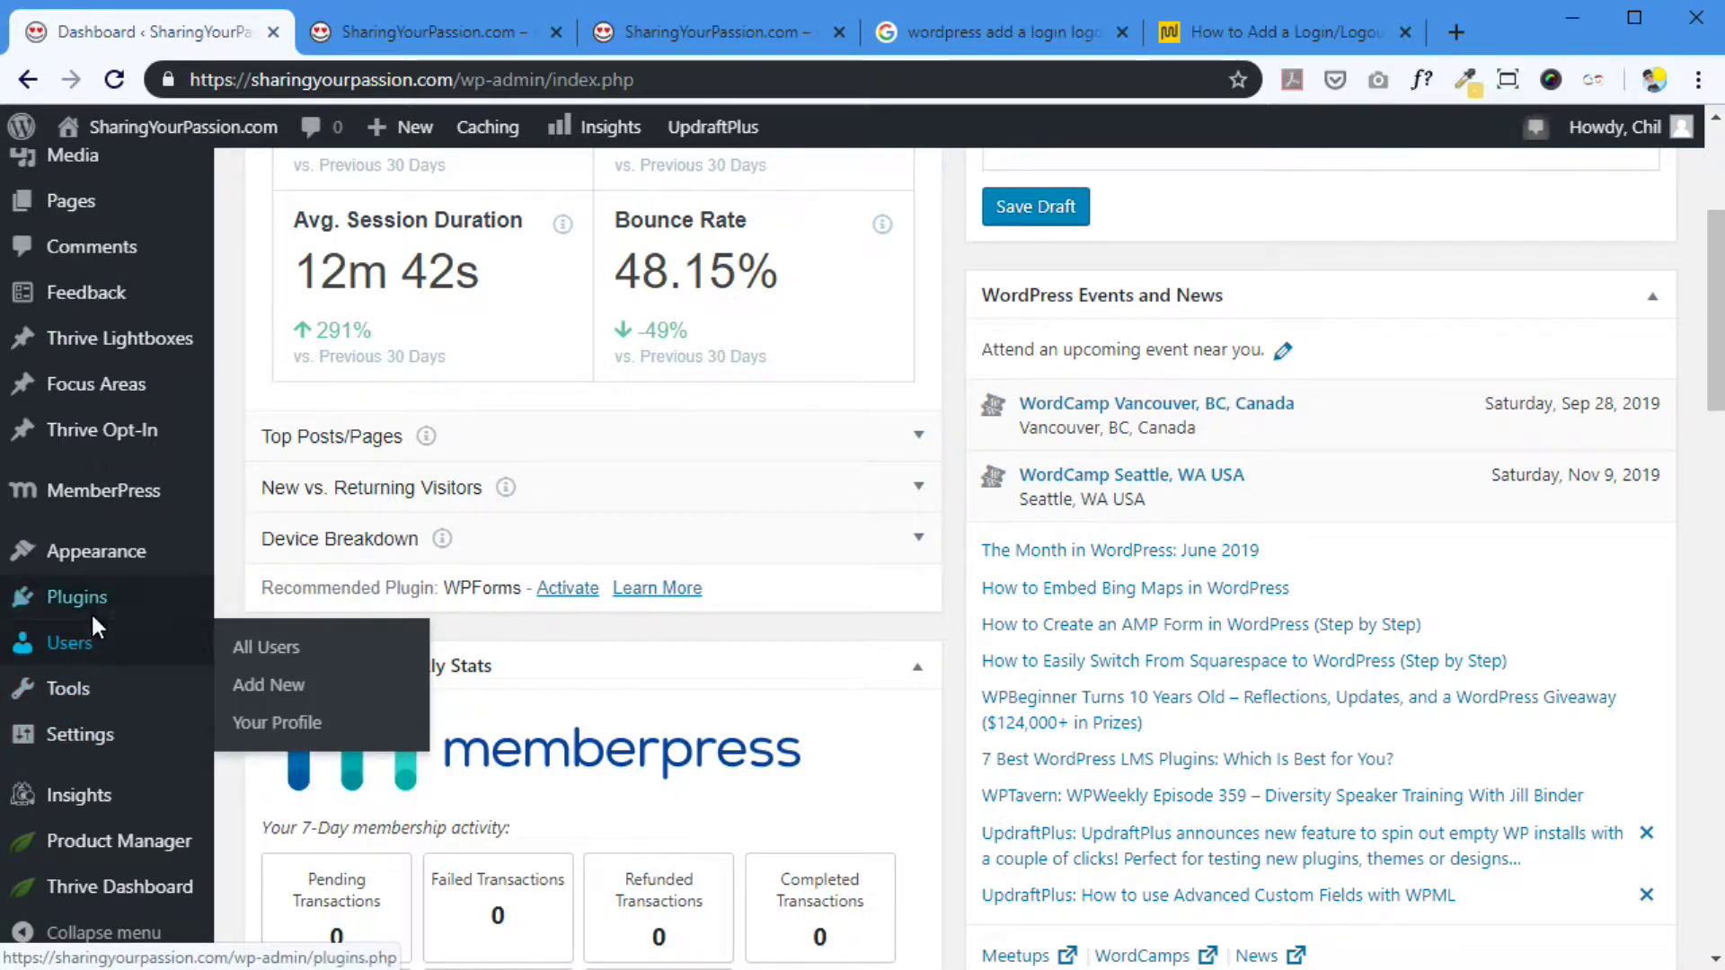
mouse_move(142, 600)
click(281, 646)
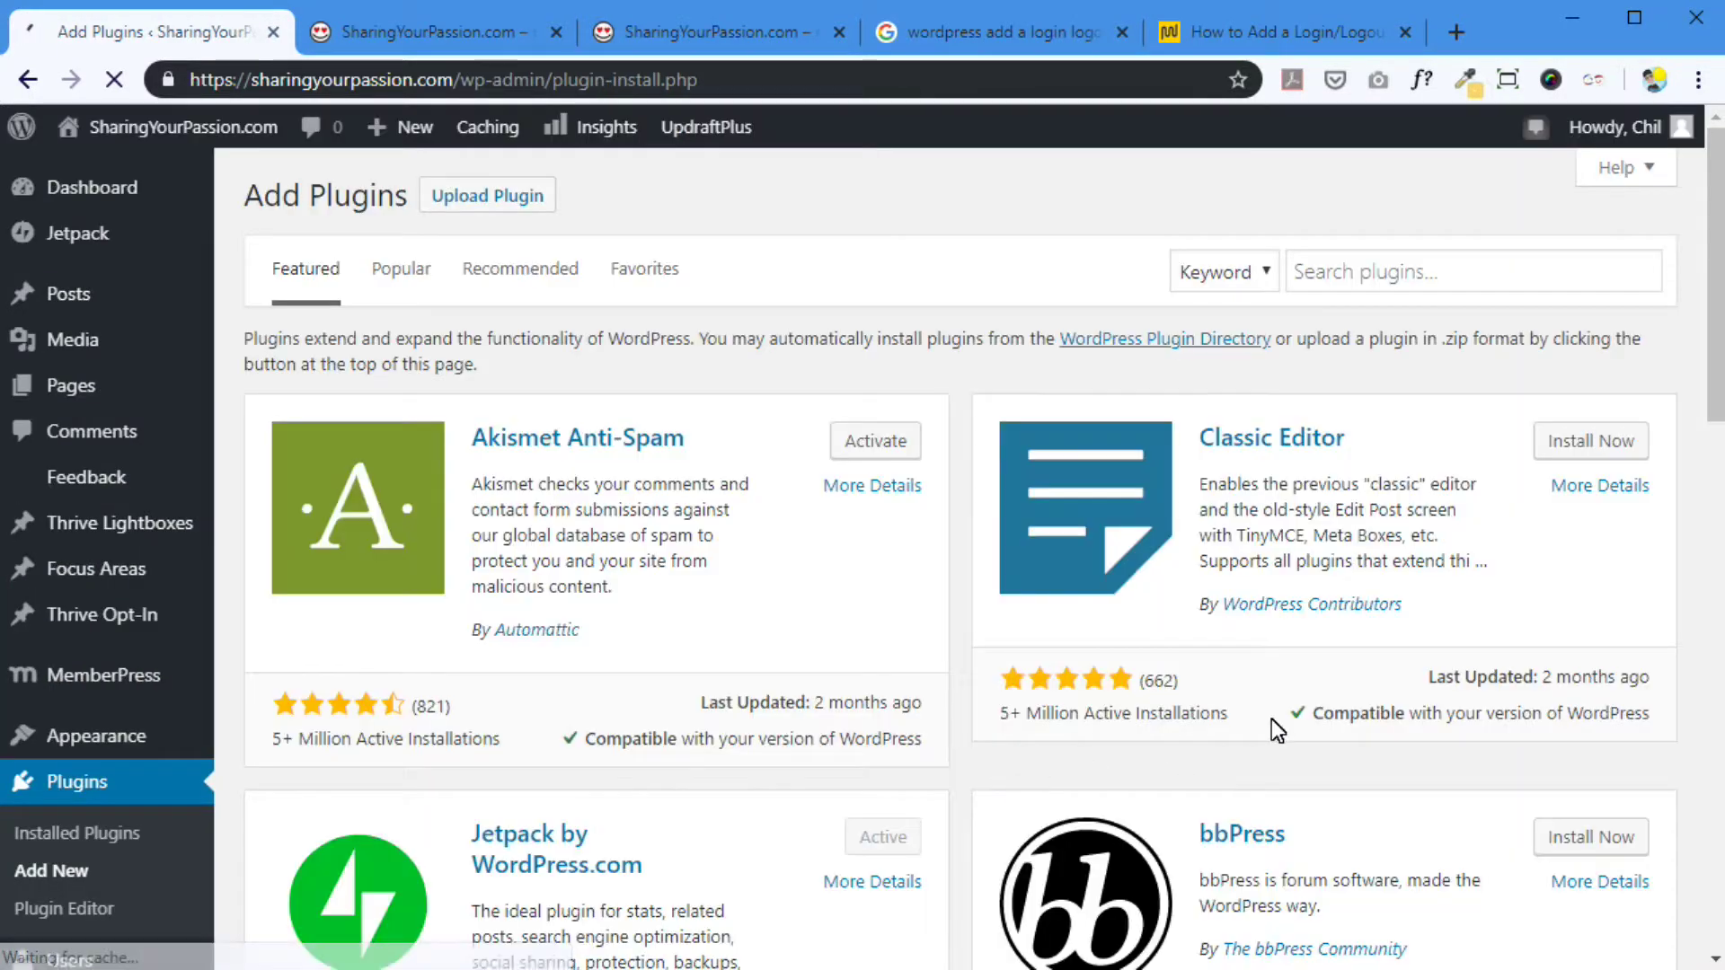
- Search 'BAW login logout menu', then install and activate the Login Logout Menu plugin
click(1444, 279)
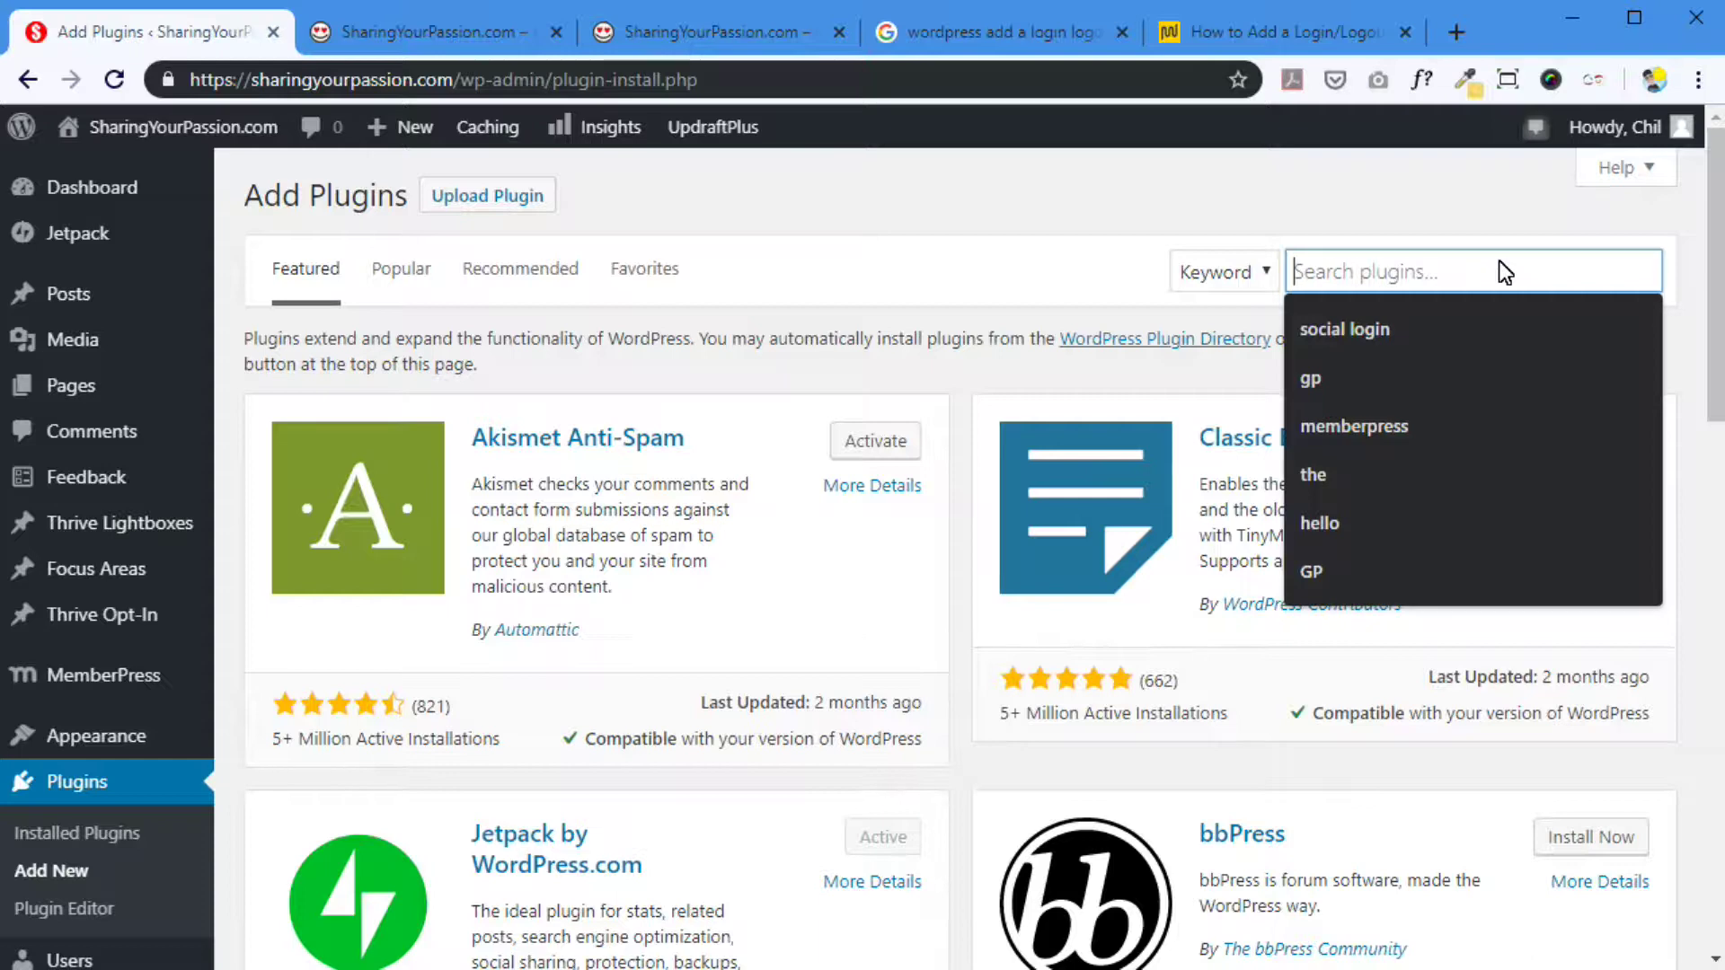
text(BA)
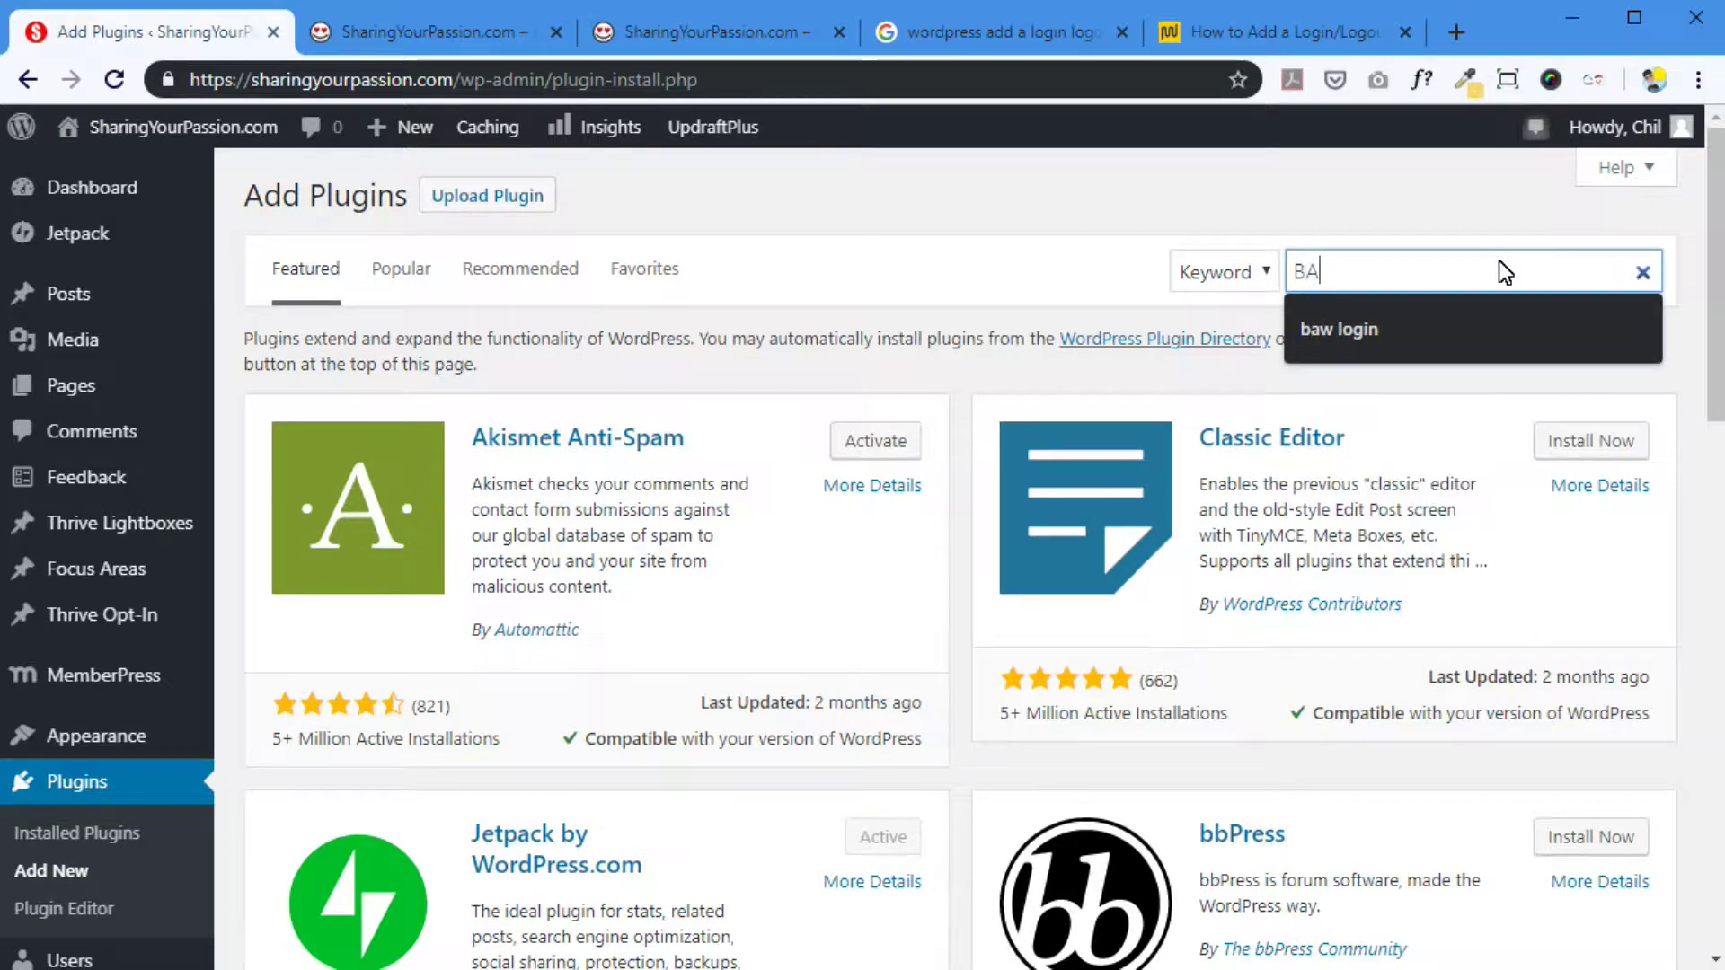
text(W login logout)
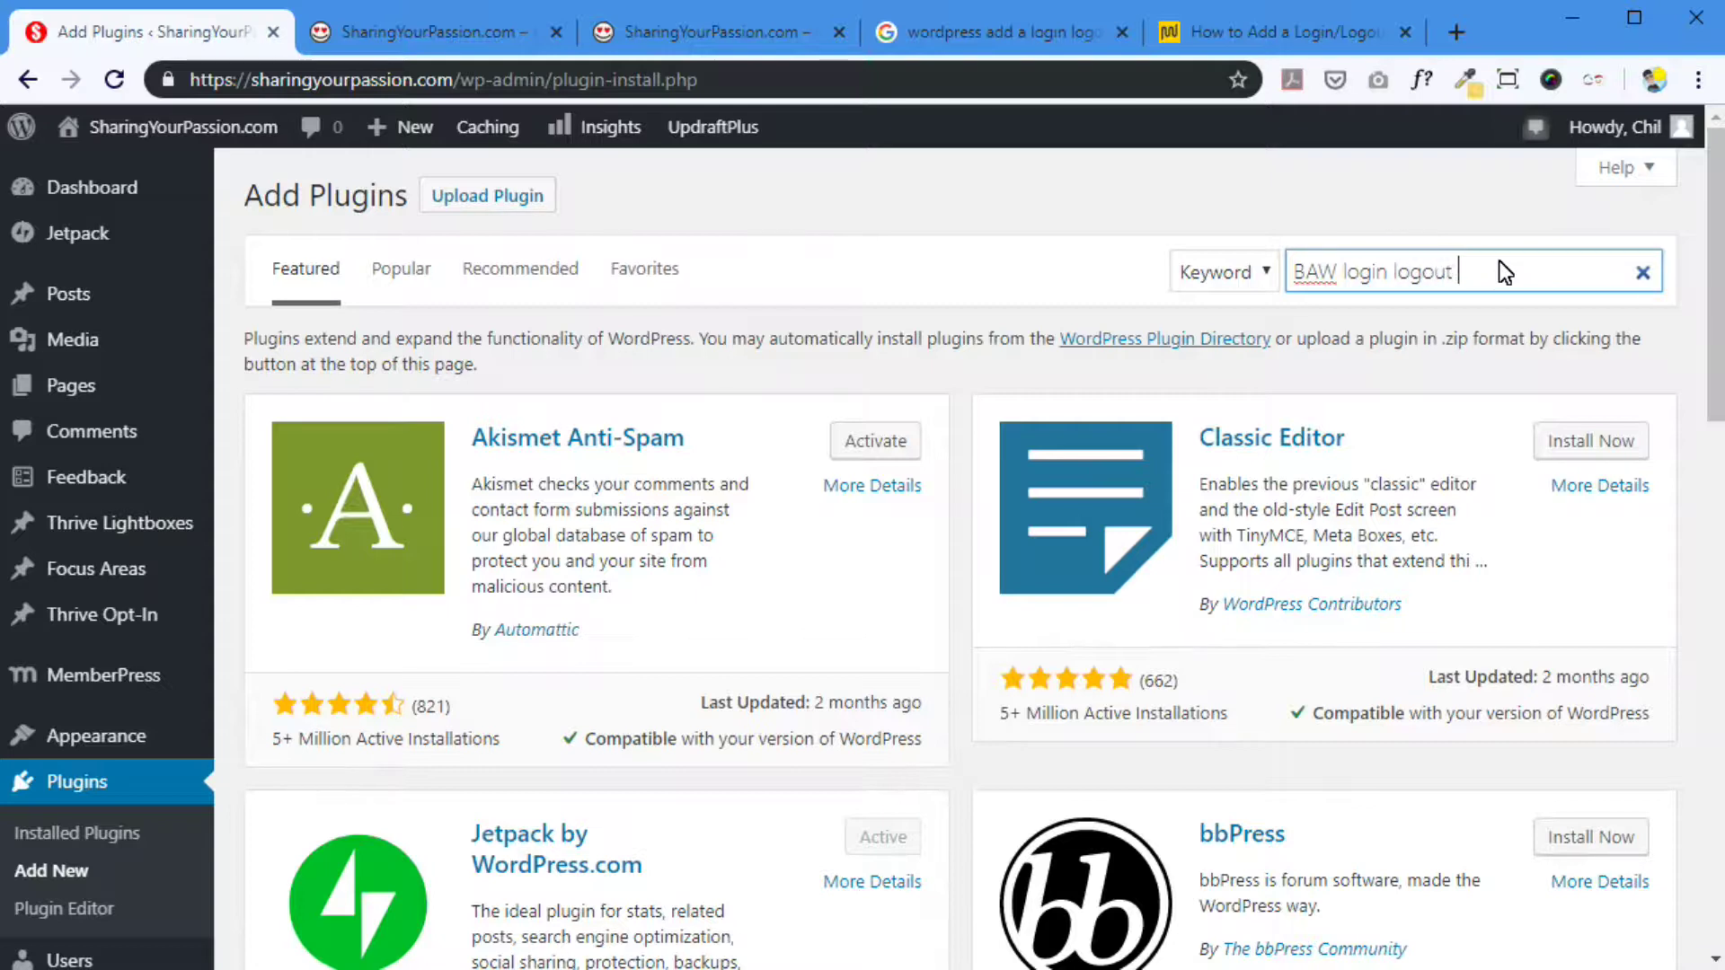
text( men)
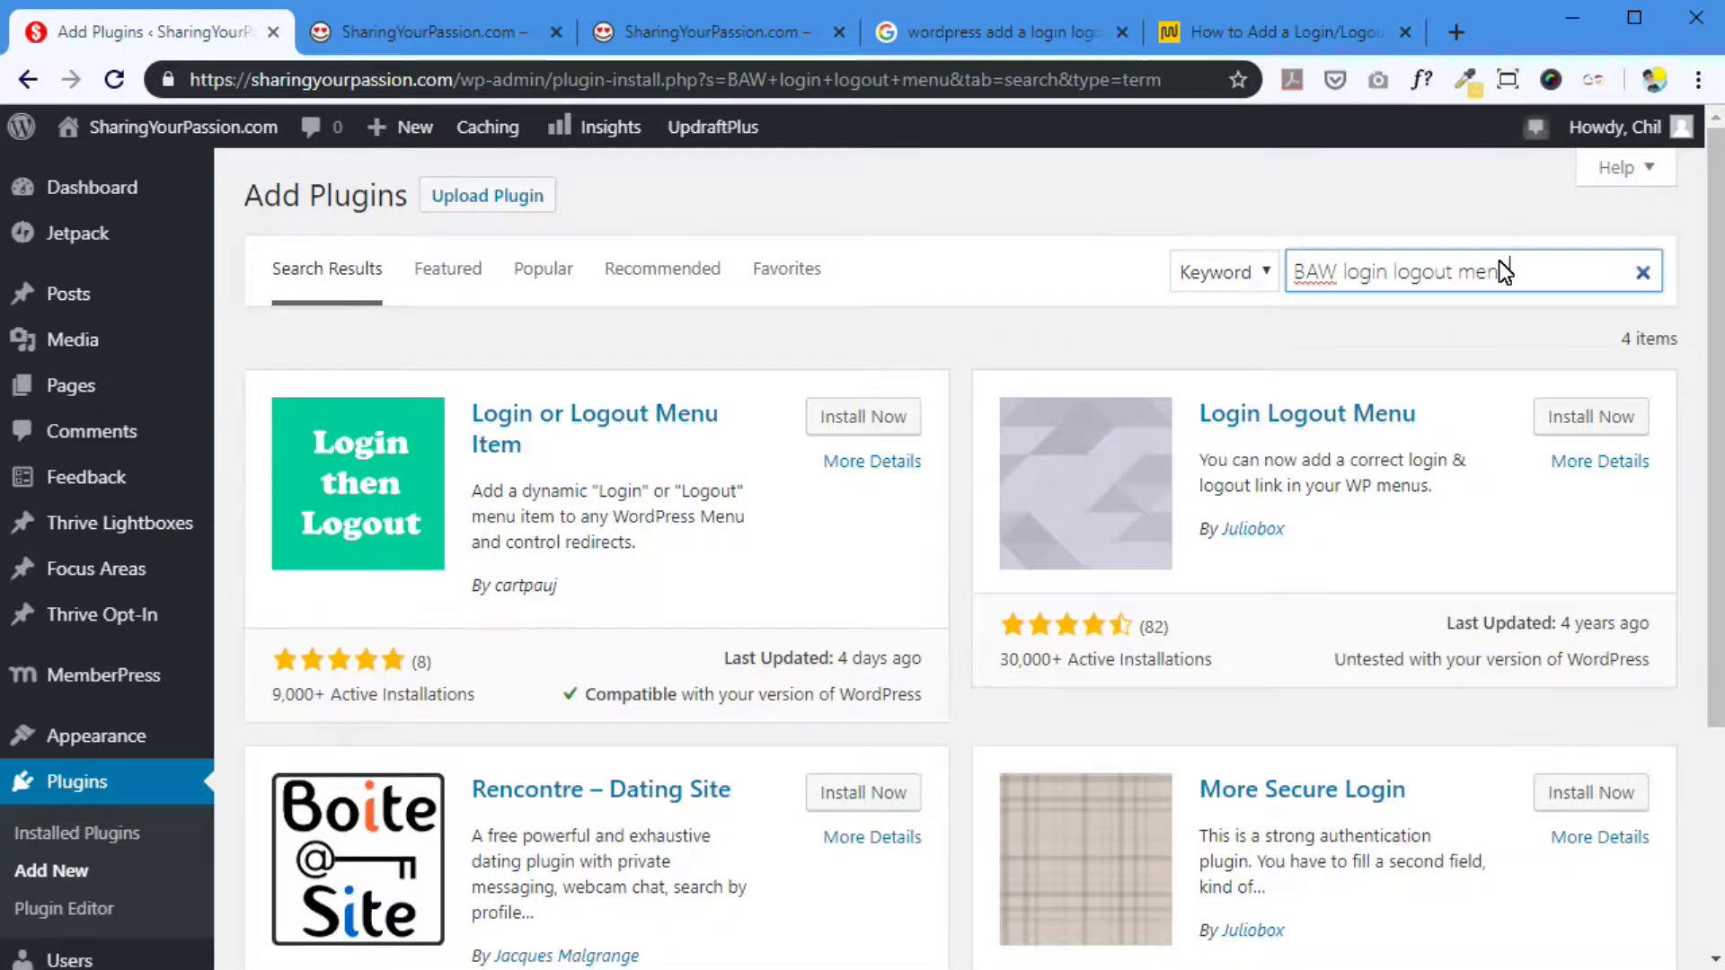
text(u)
click(1584, 422)
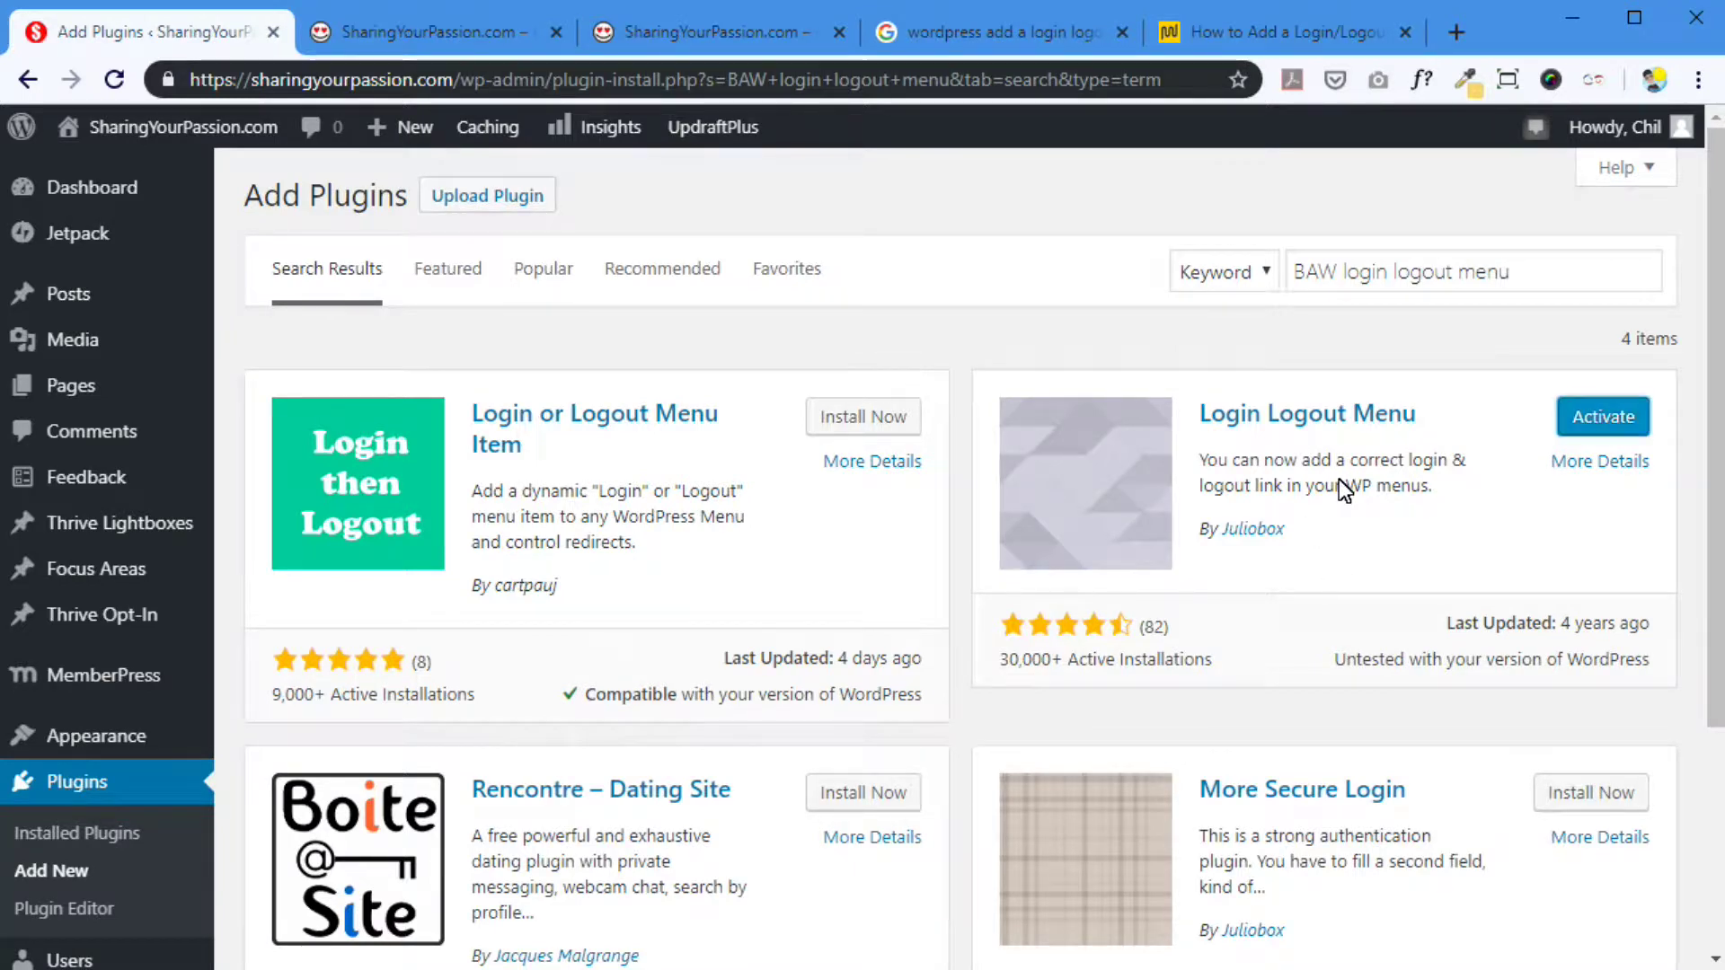
click(1599, 416)
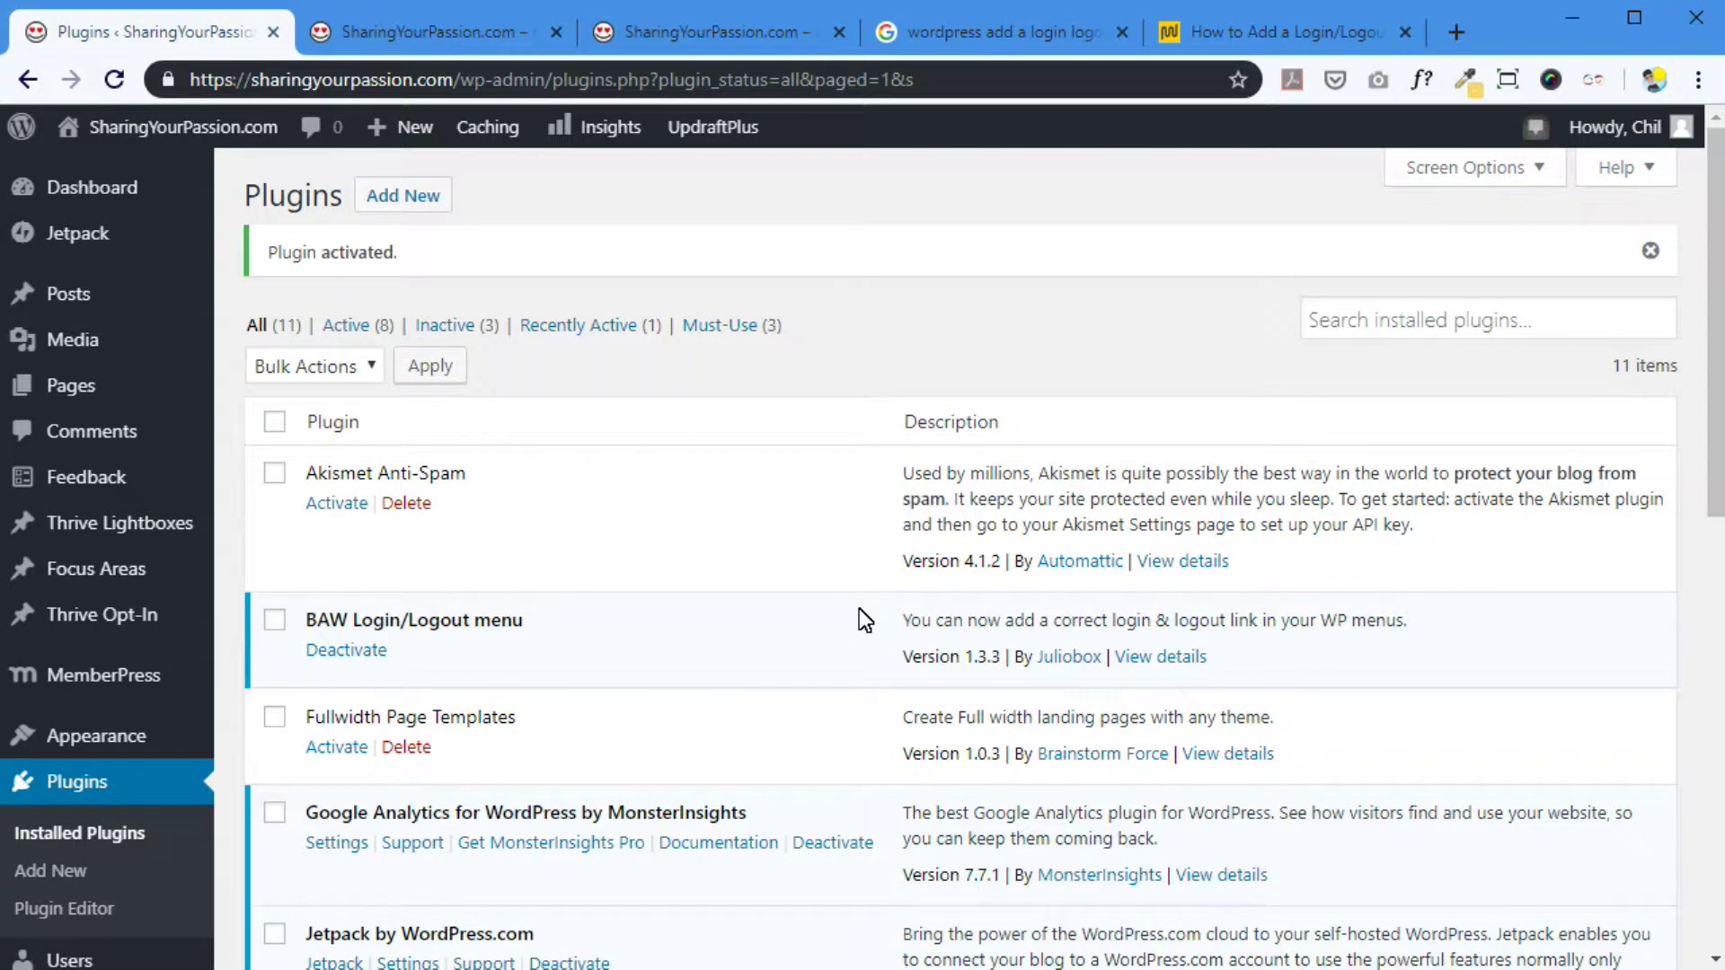
- Open Appearance > Menus and scroll to the new Login/Logout links v1.3.3 box
scroll(864, 620, down, 4)
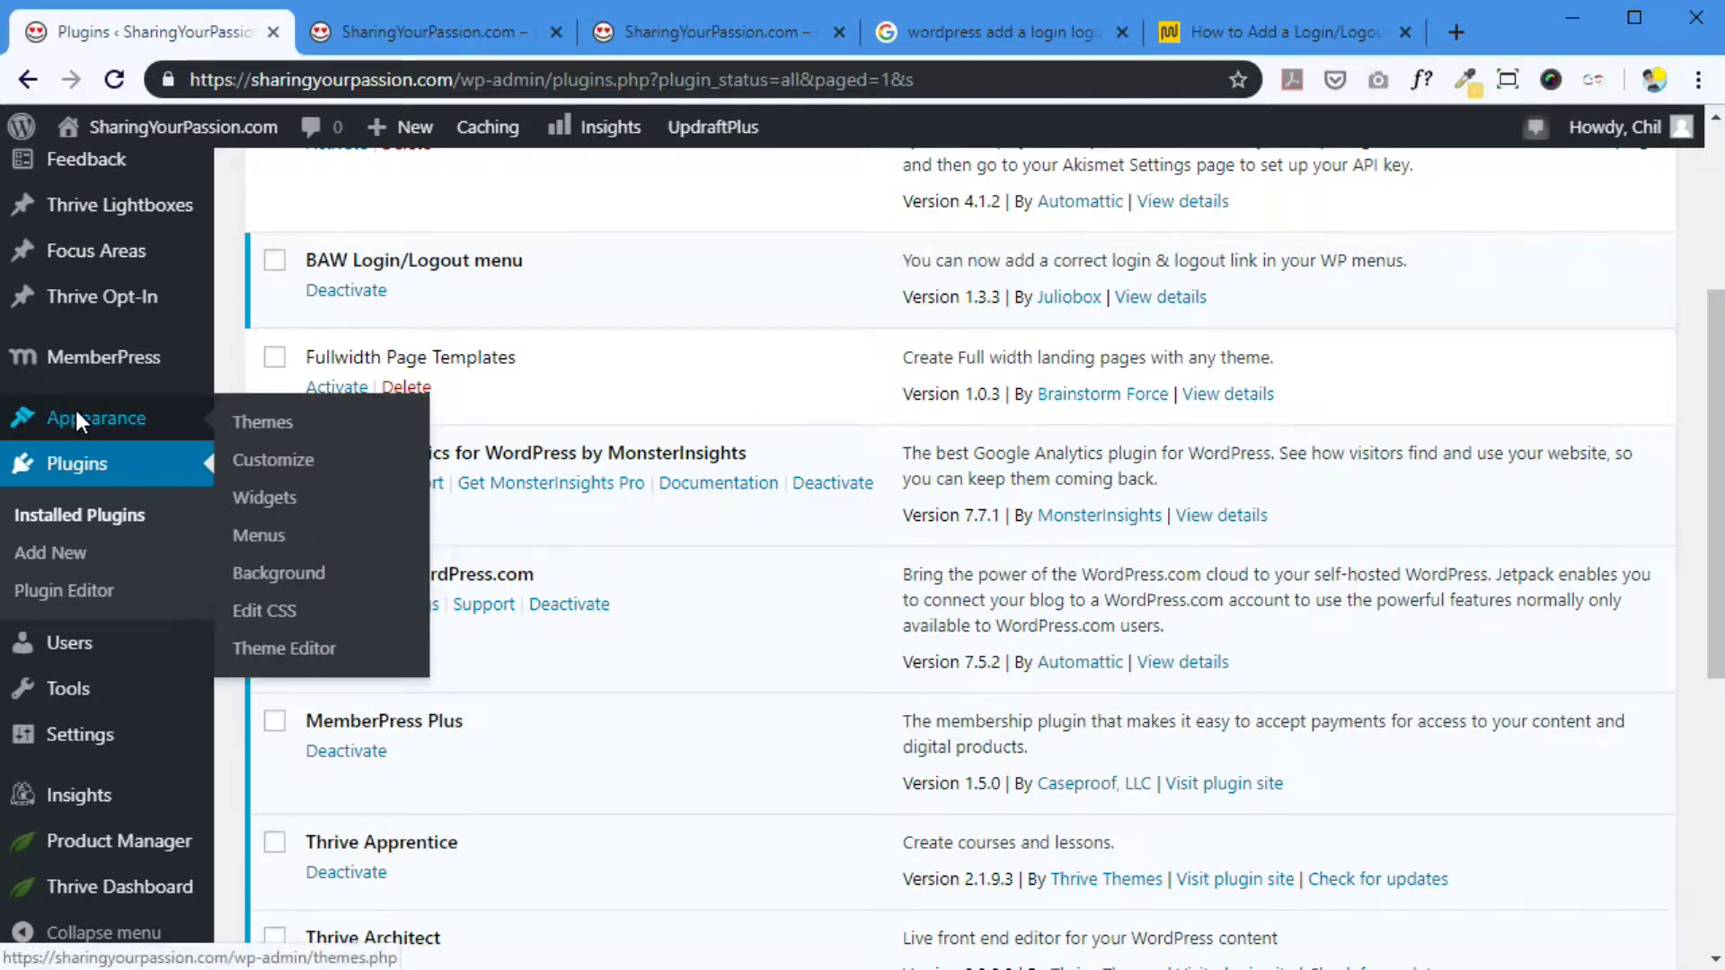
mouse_move(74, 406)
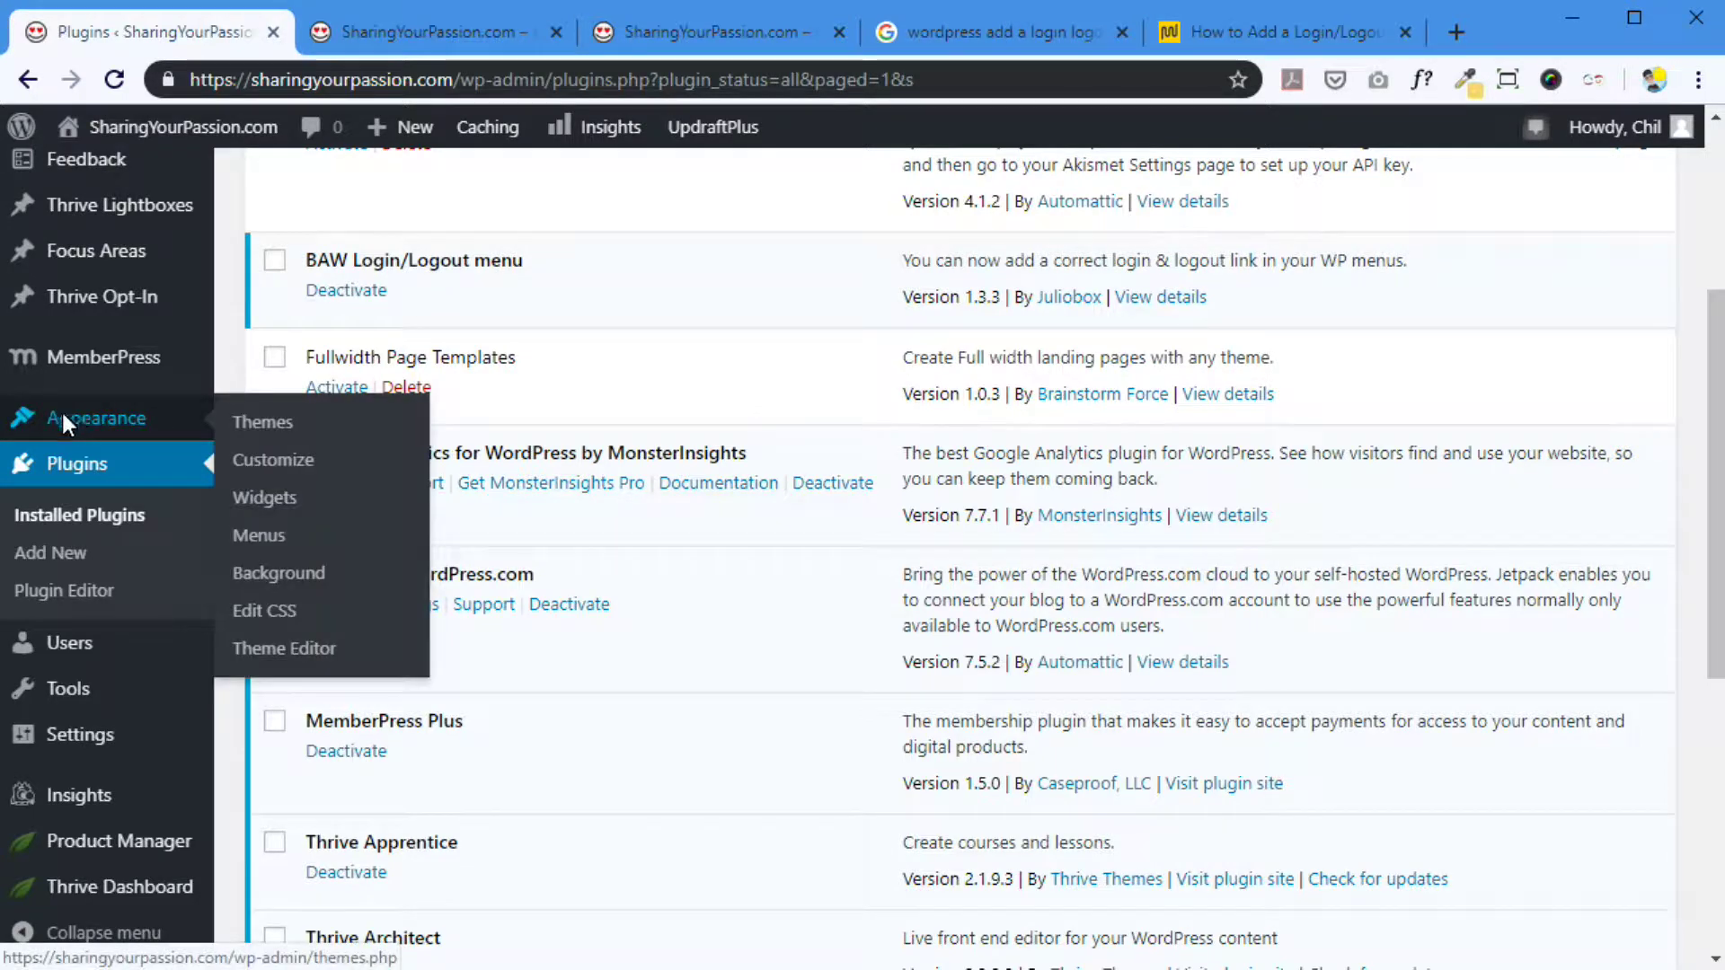
click(254, 536)
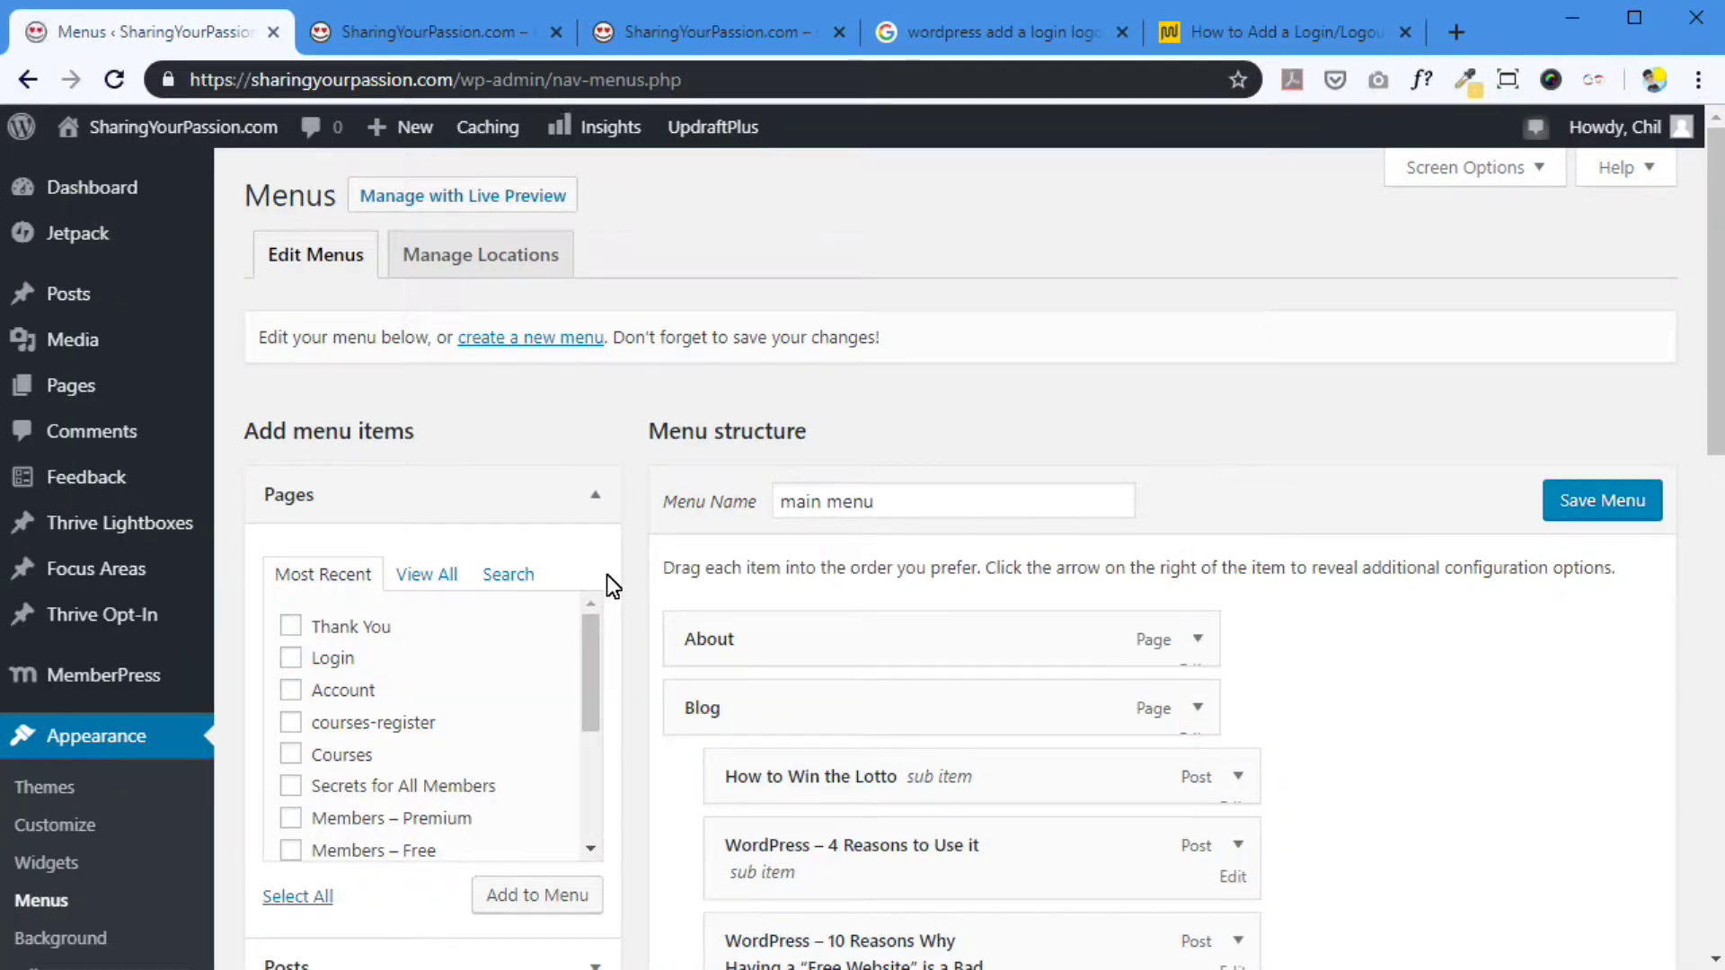
scroll(641, 600, down, 4)
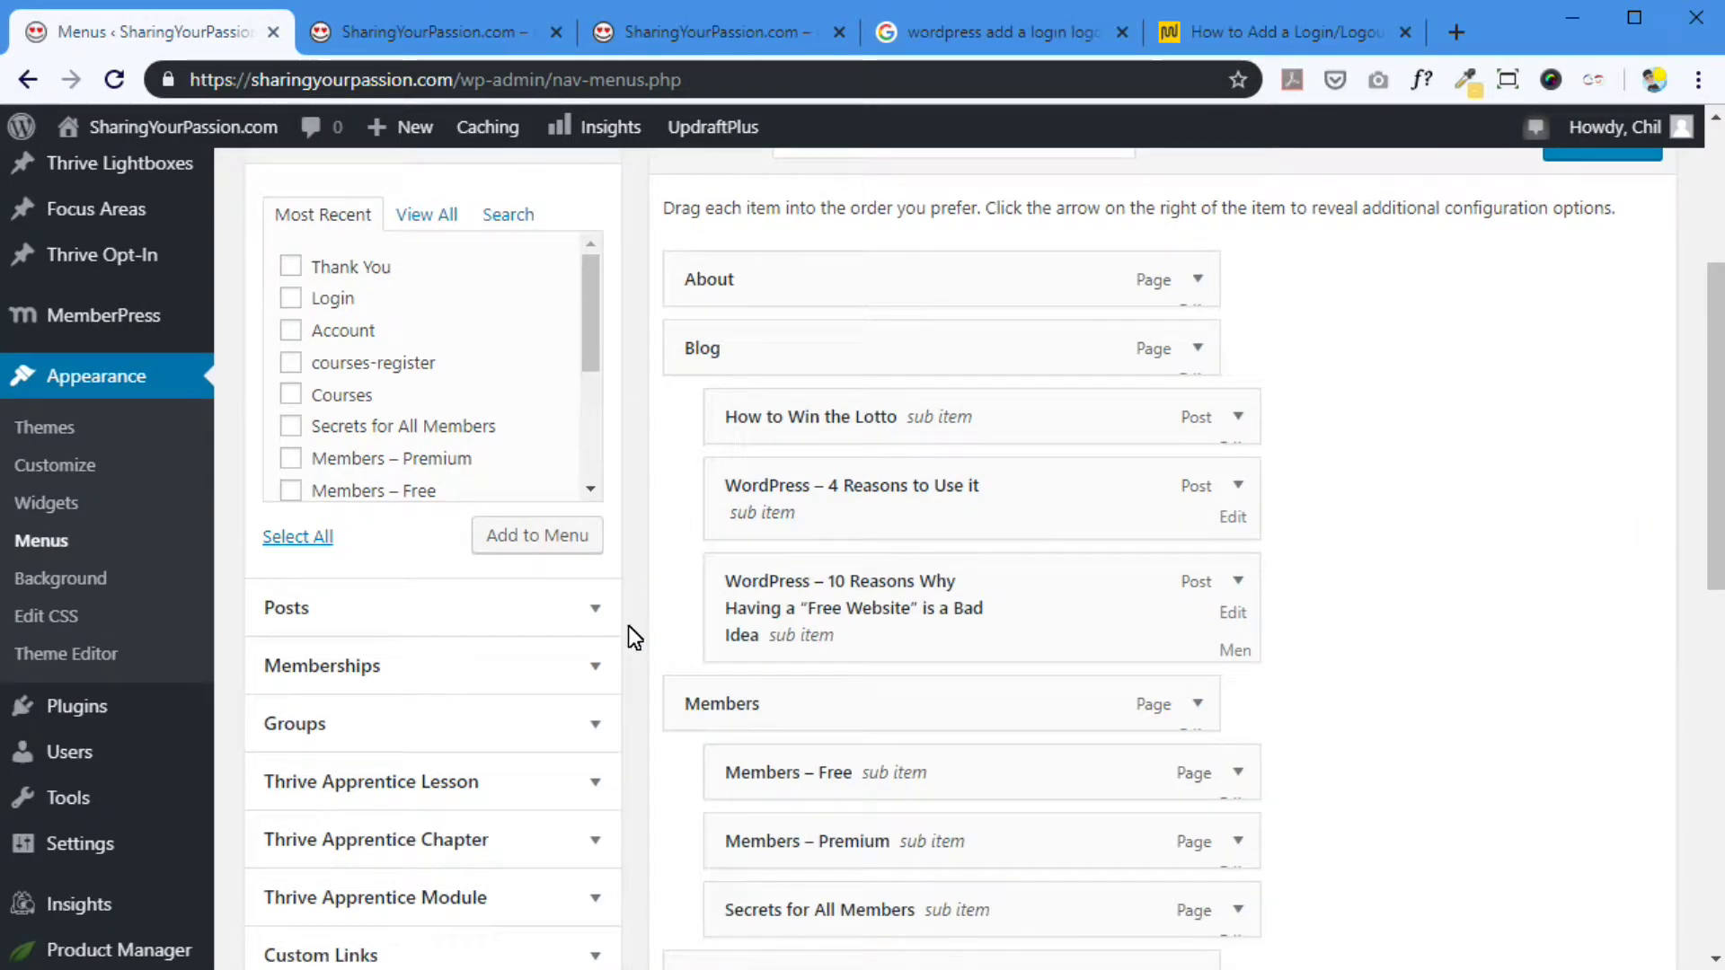
scroll(645, 600, down, 4)
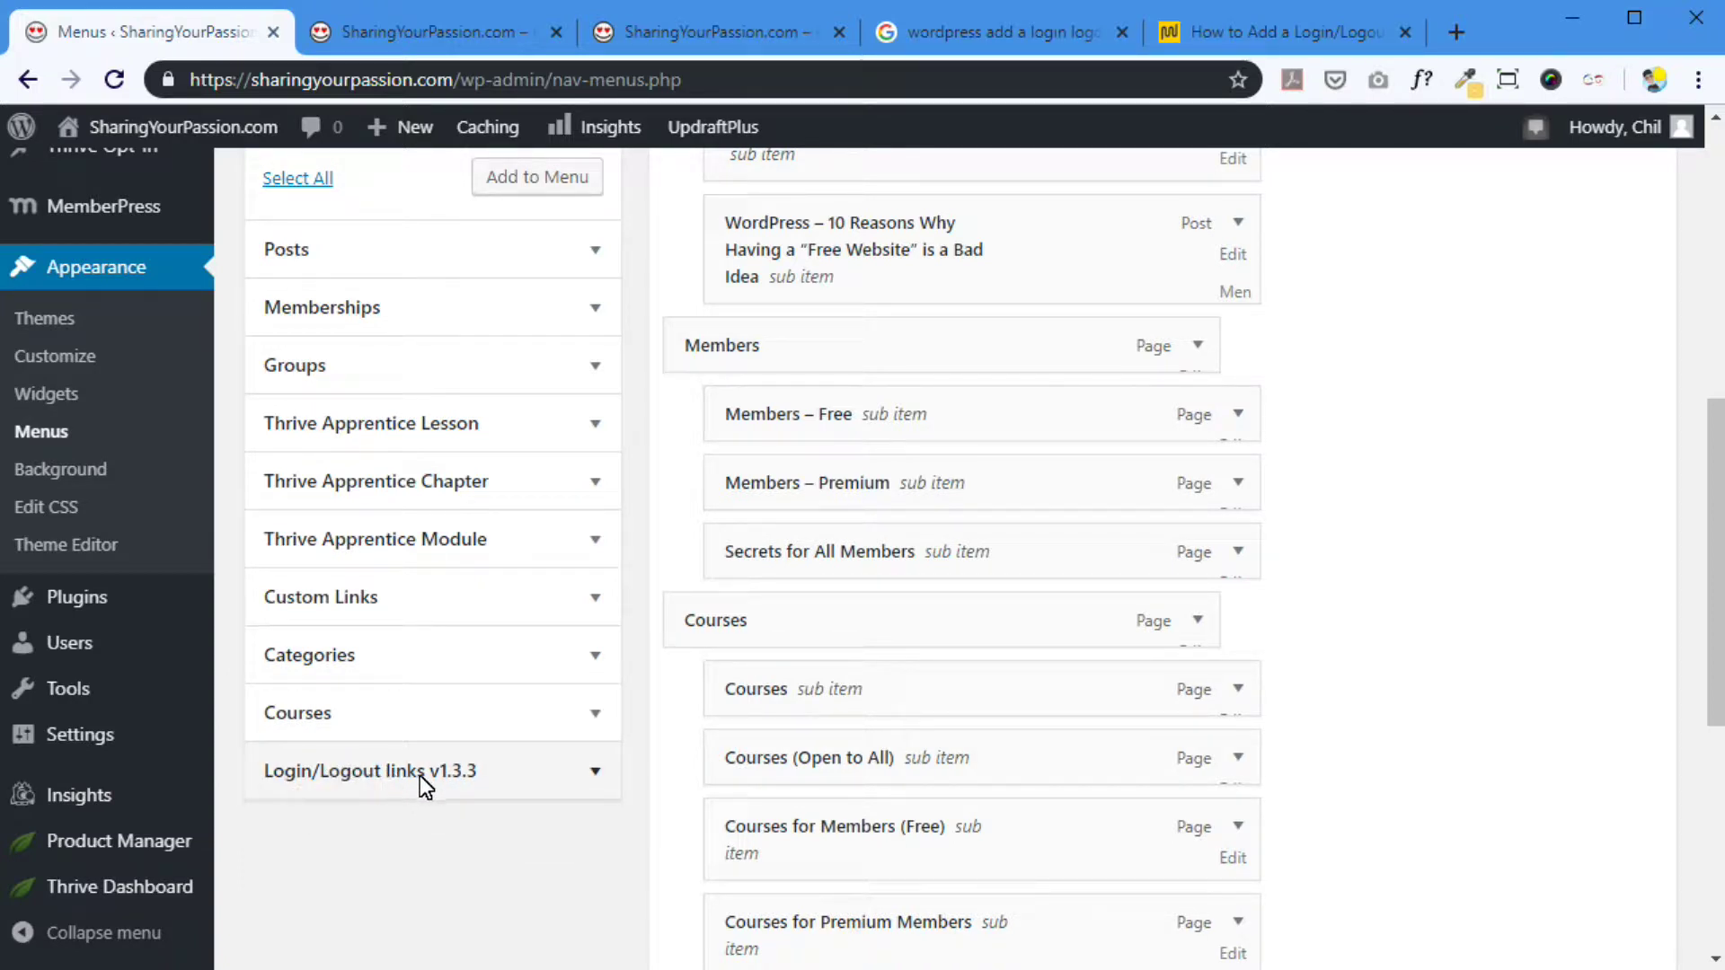
- Add the Log In|Log Out item from Login/Logout links to the main menu and save it
click(600, 775)
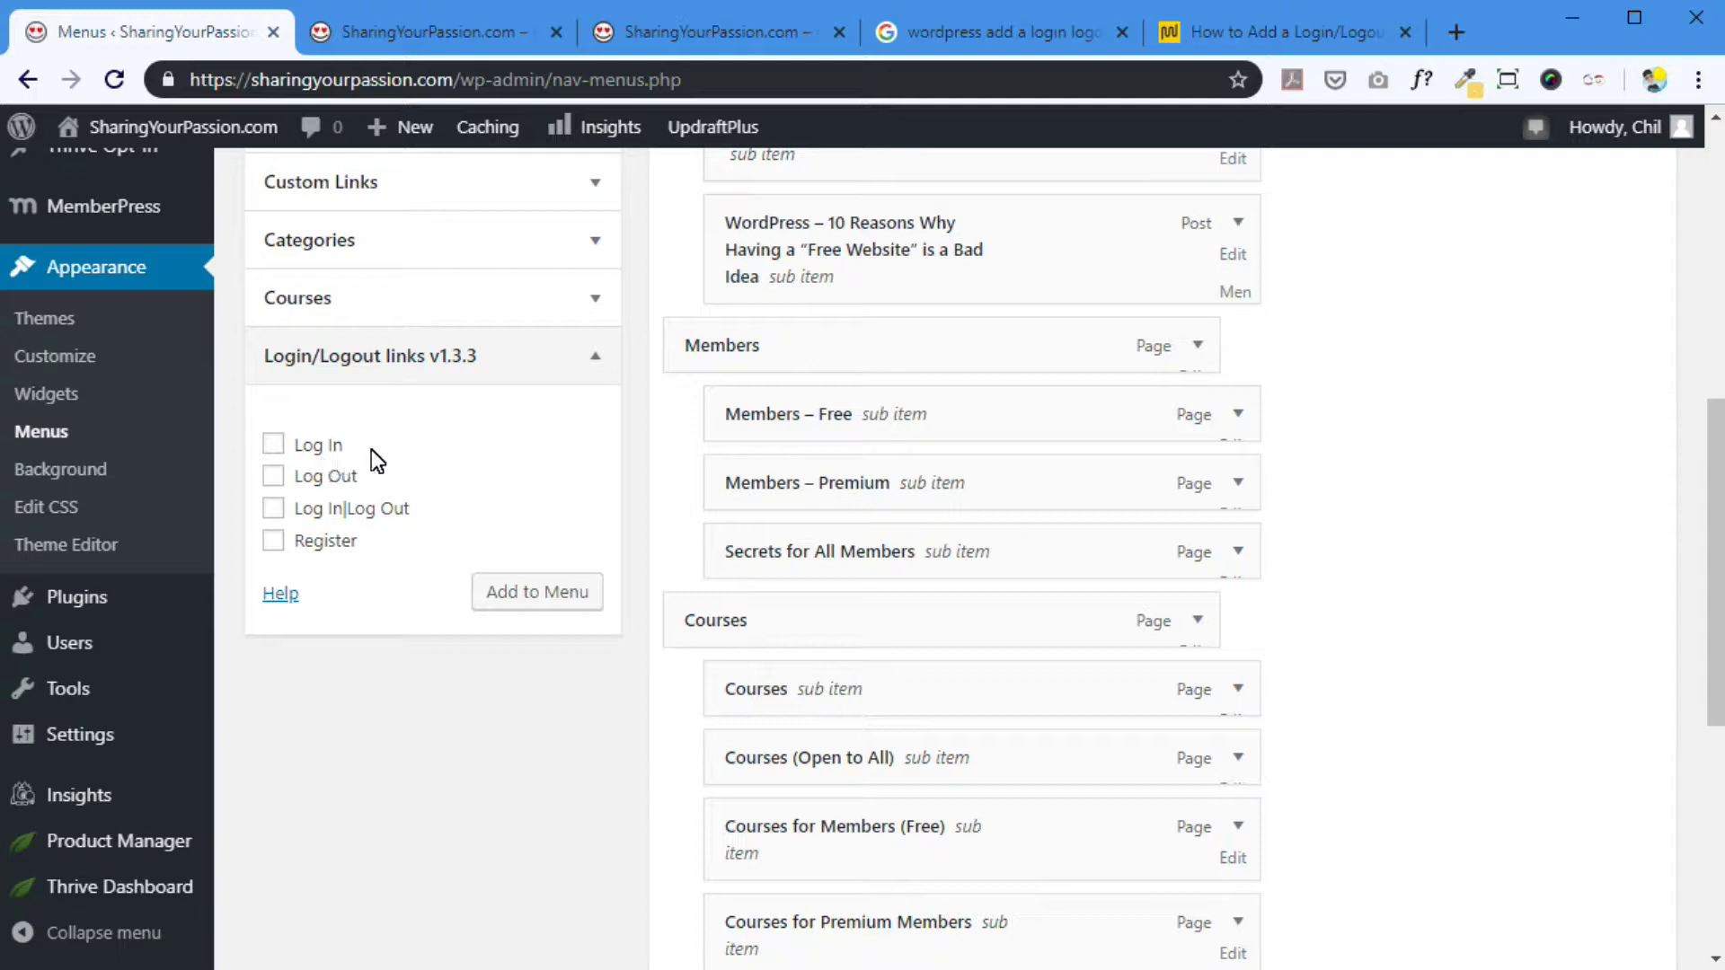
click(273, 508)
click(541, 591)
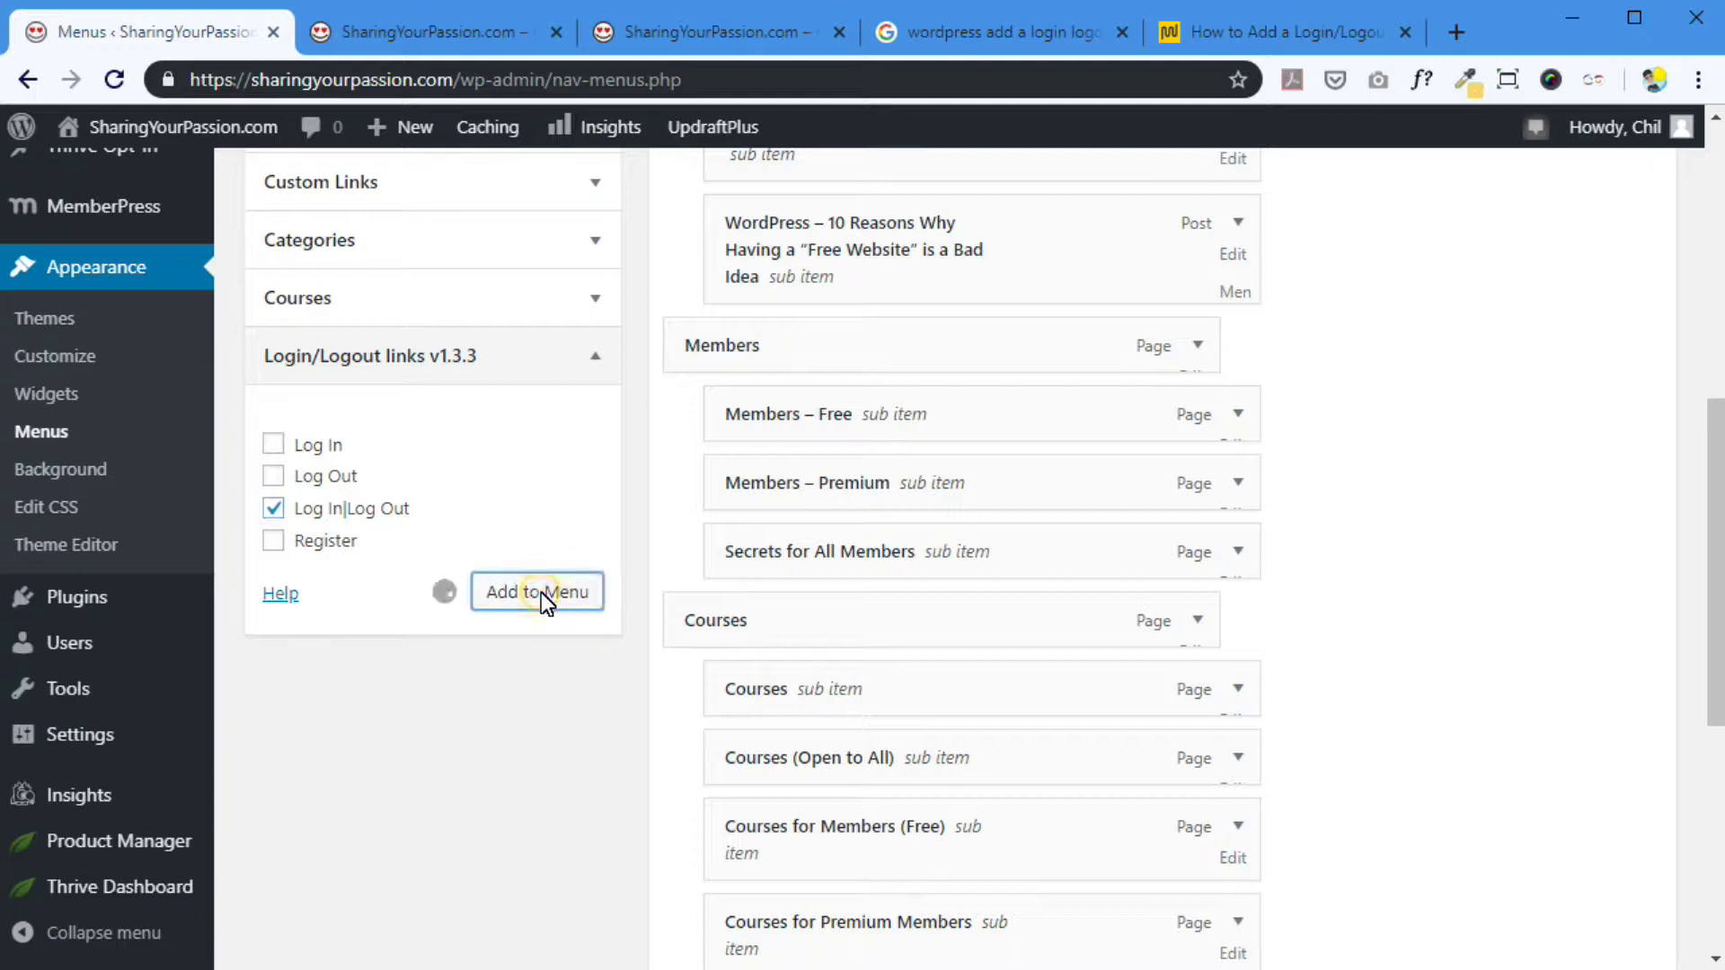
scroll(1460, 551, down, 7)
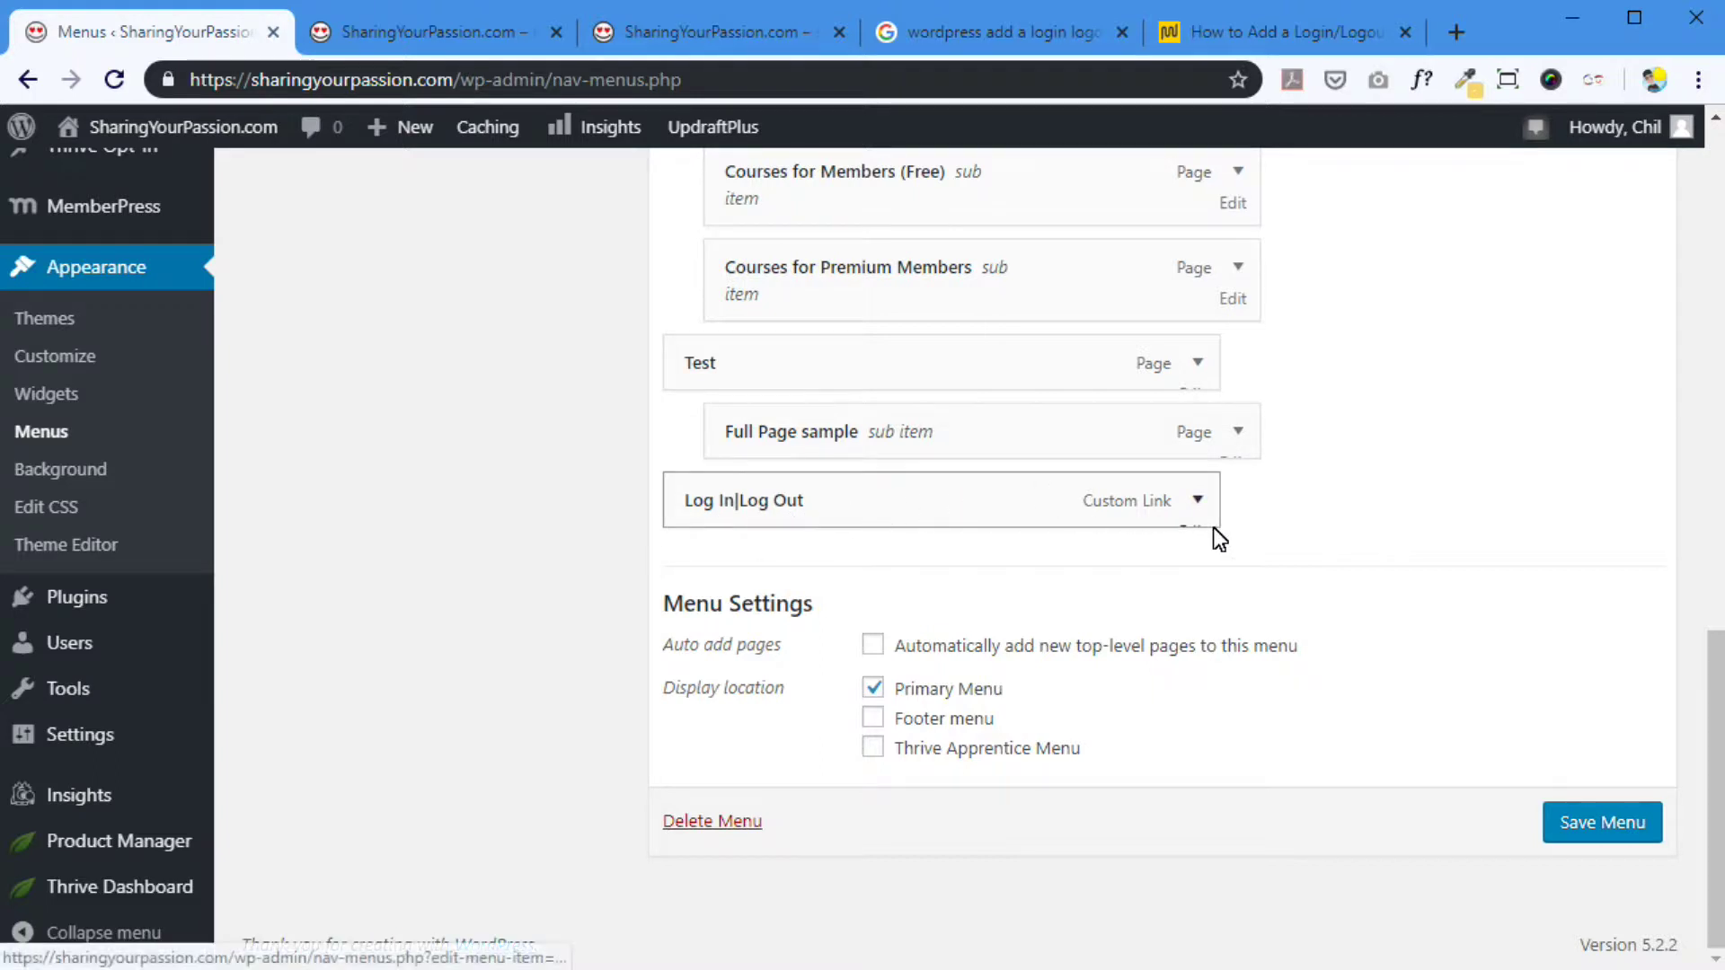
click(1591, 822)
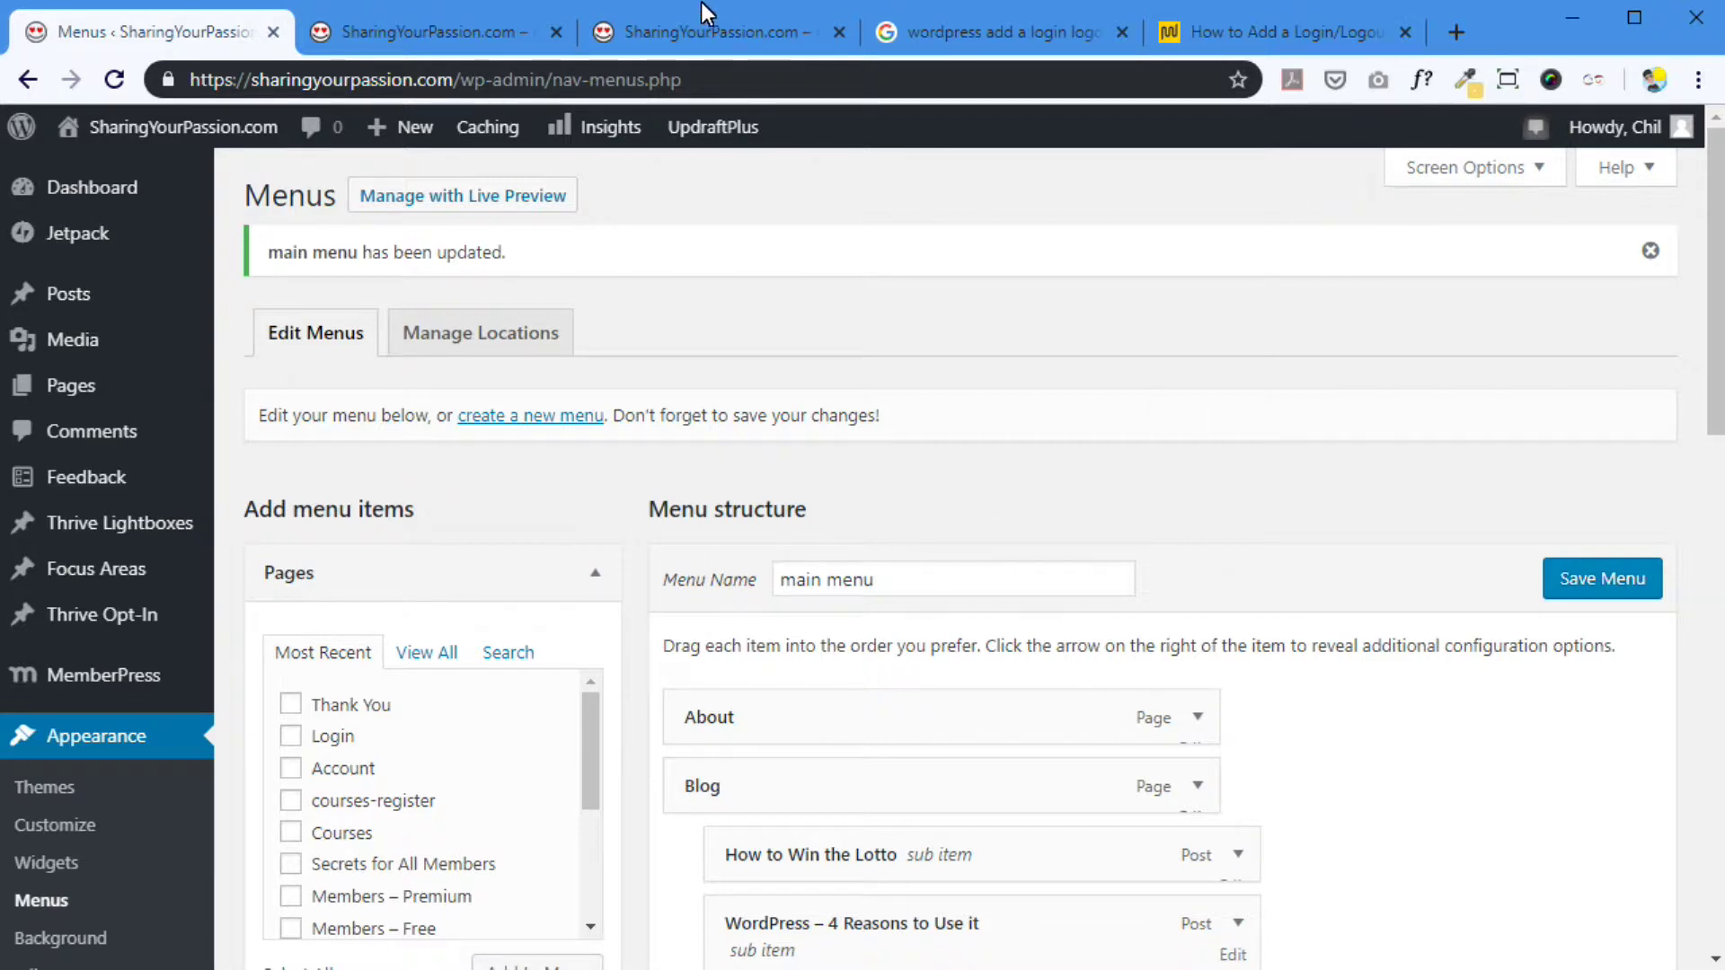
- Switch to the logged-out Firefox window showing the site's front page
click(704, 33)
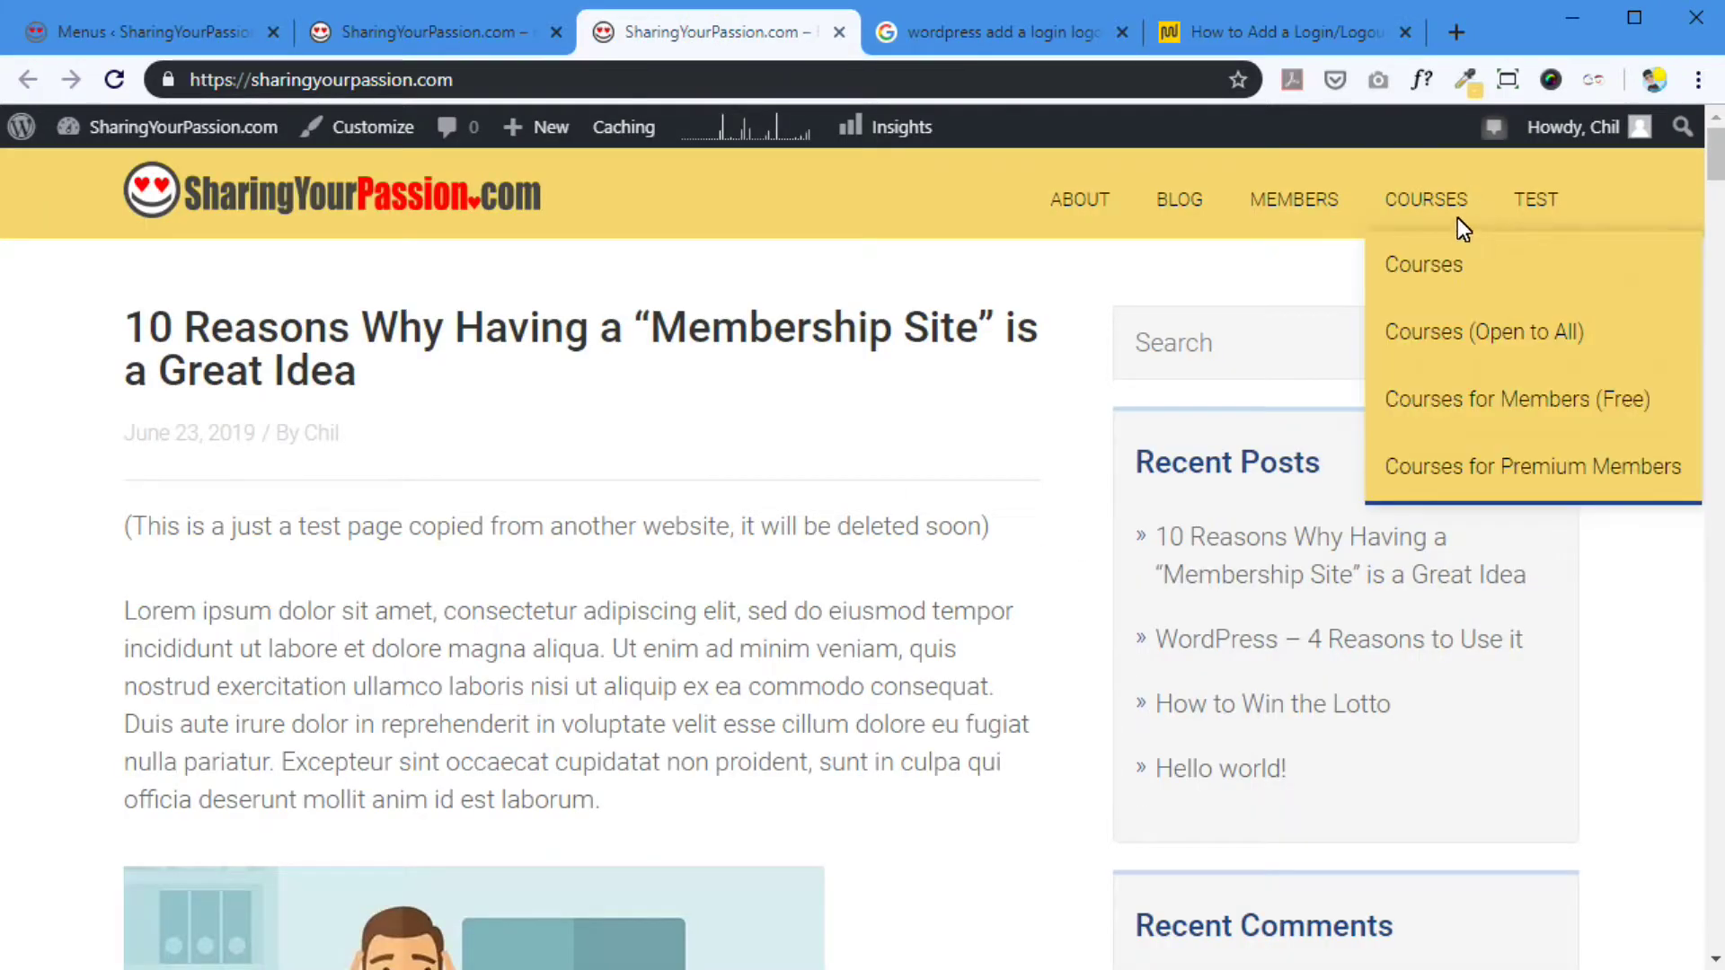
mouse_move(1502, 204)
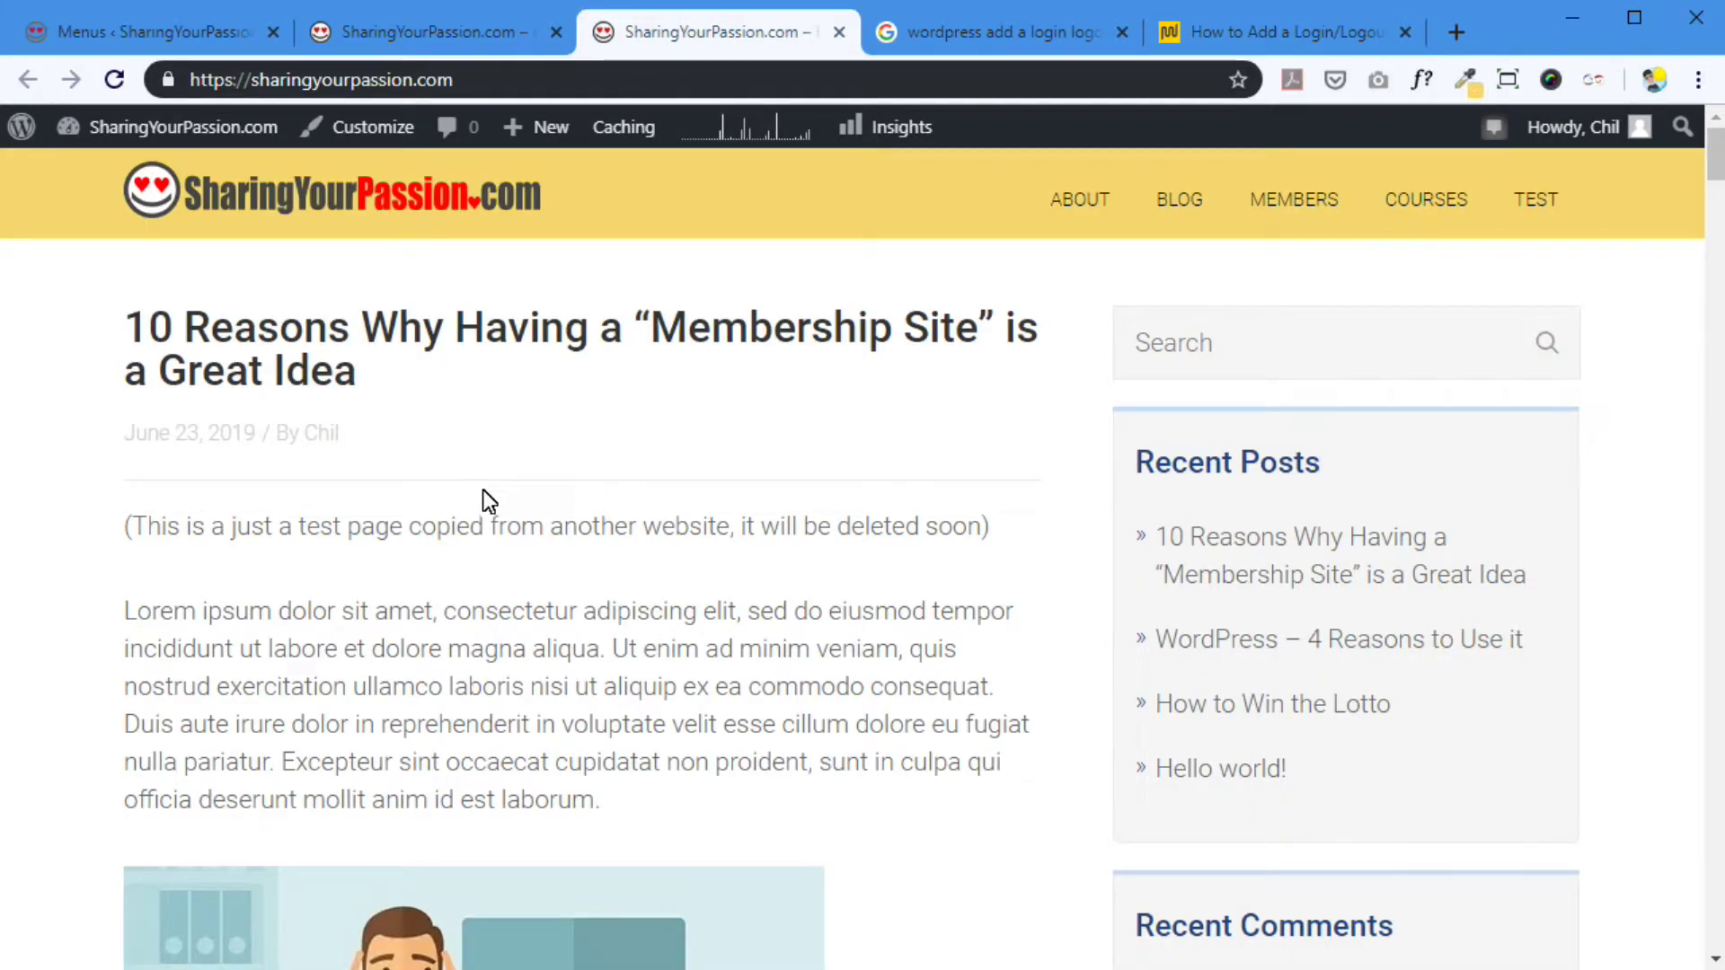
mouse_move(1419, 164)
key(alt+Tab)
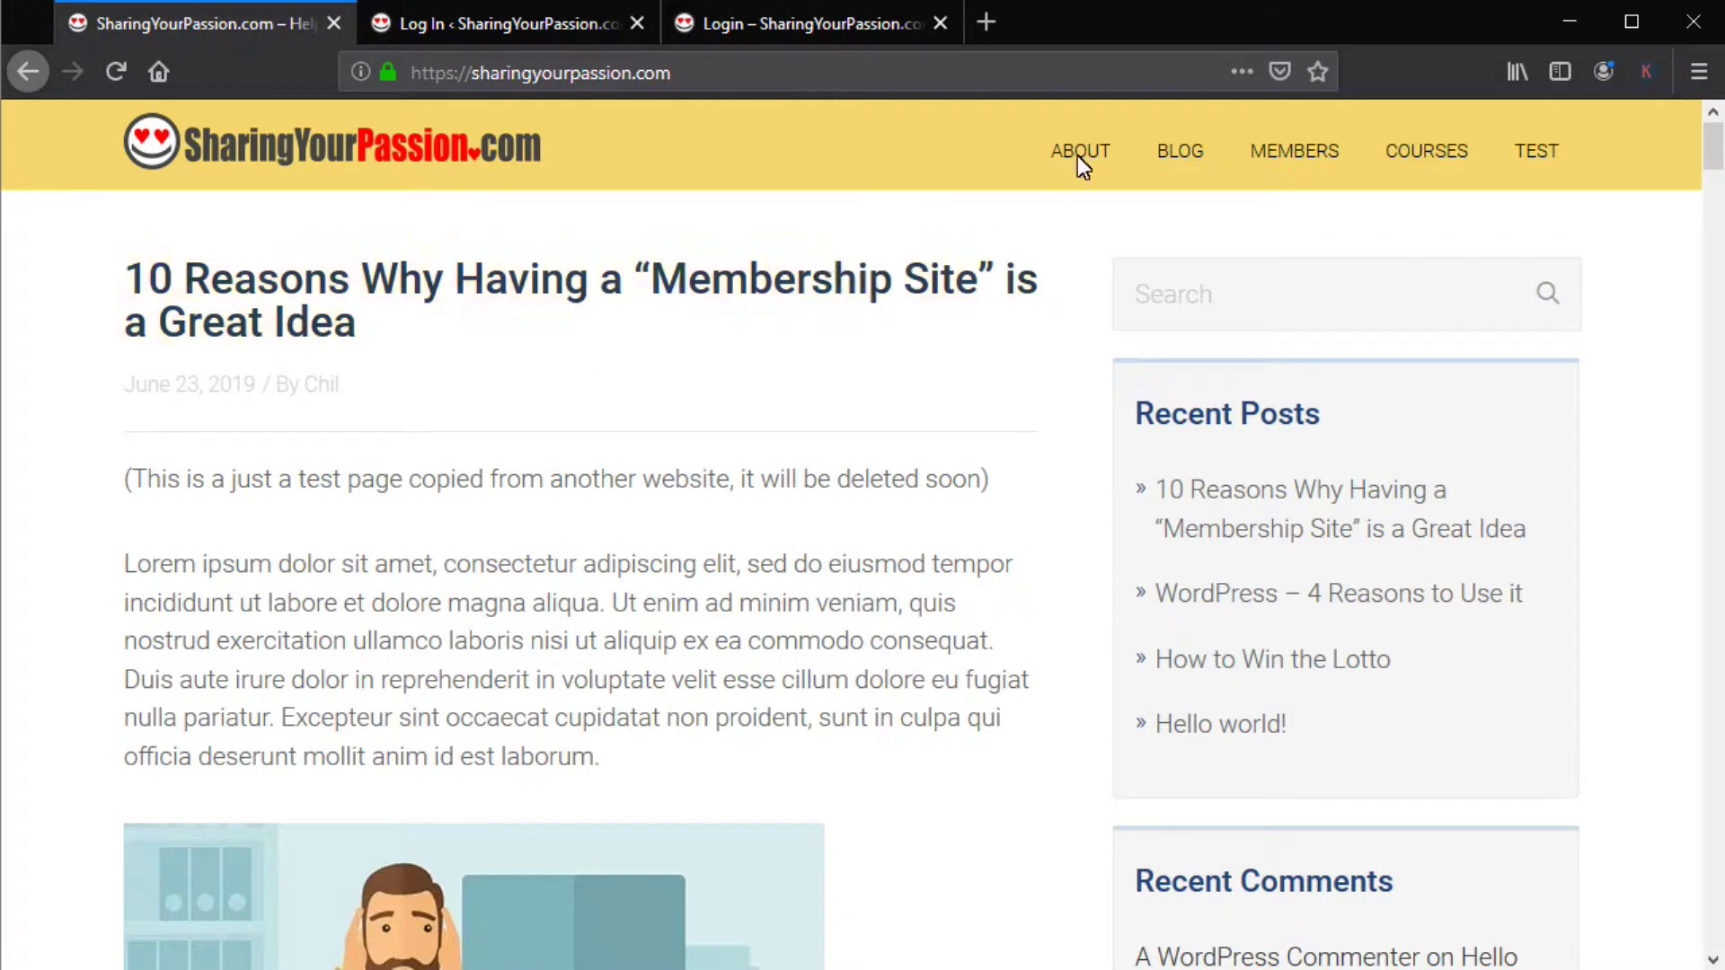
- Reload the logged-out homepage and follow the new LOG IN menu link
mouse_move(1187, 149)
click(116, 71)
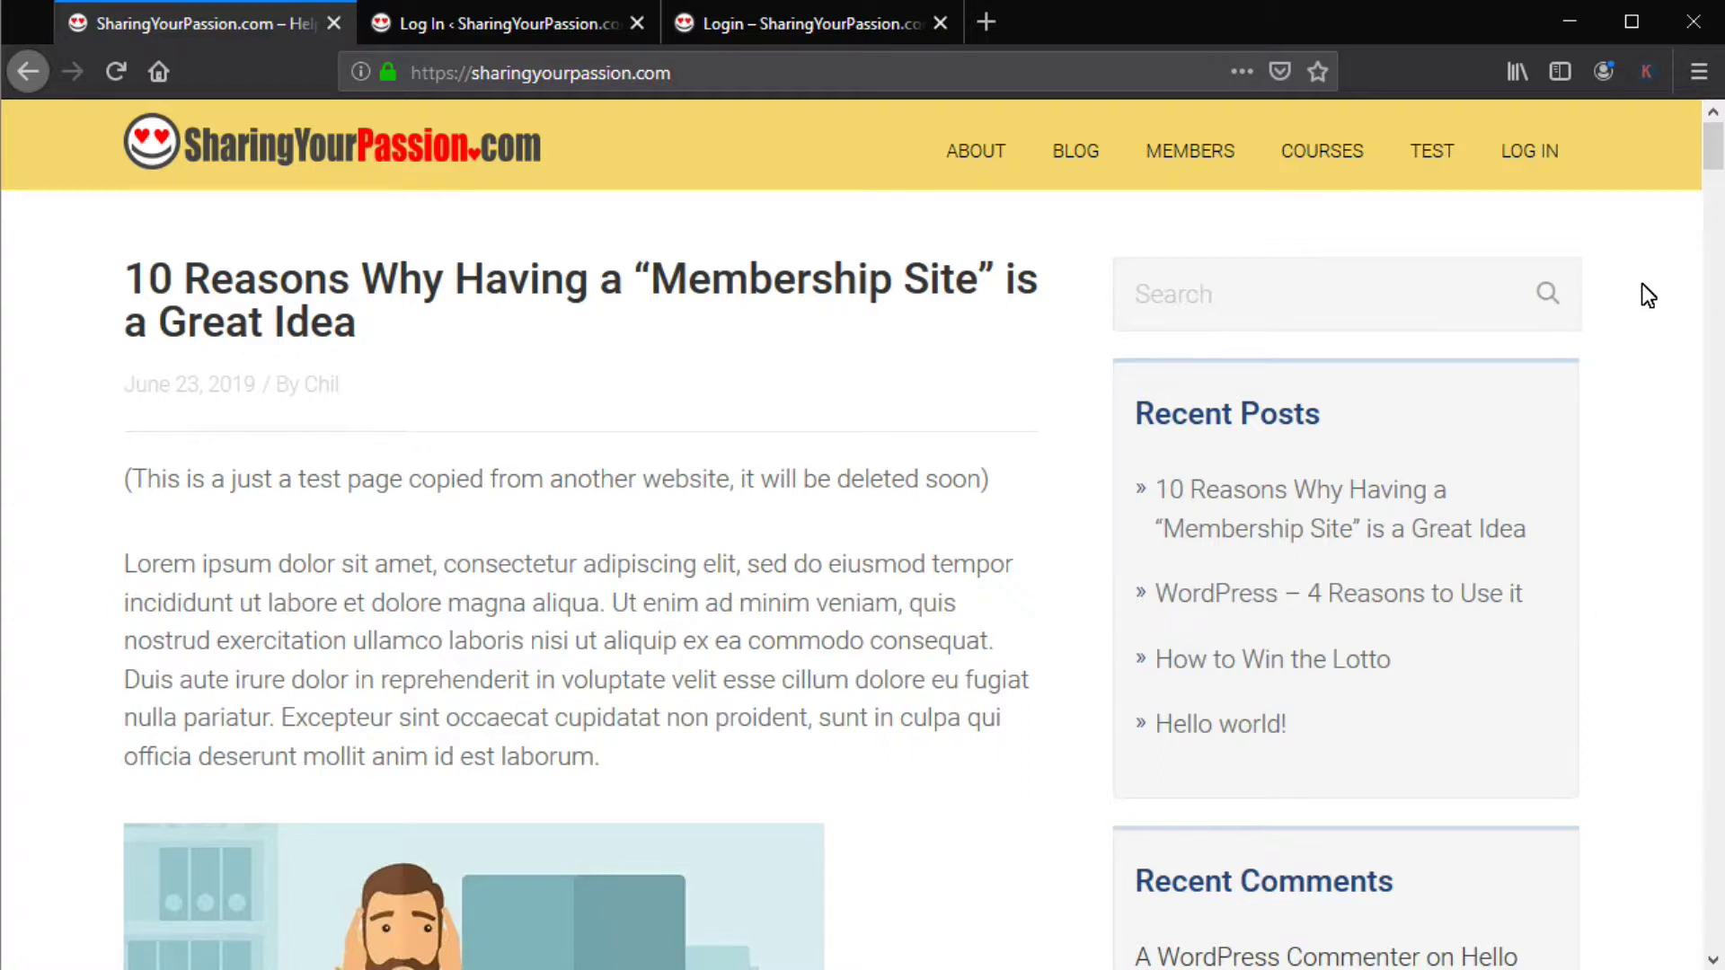
click(1531, 152)
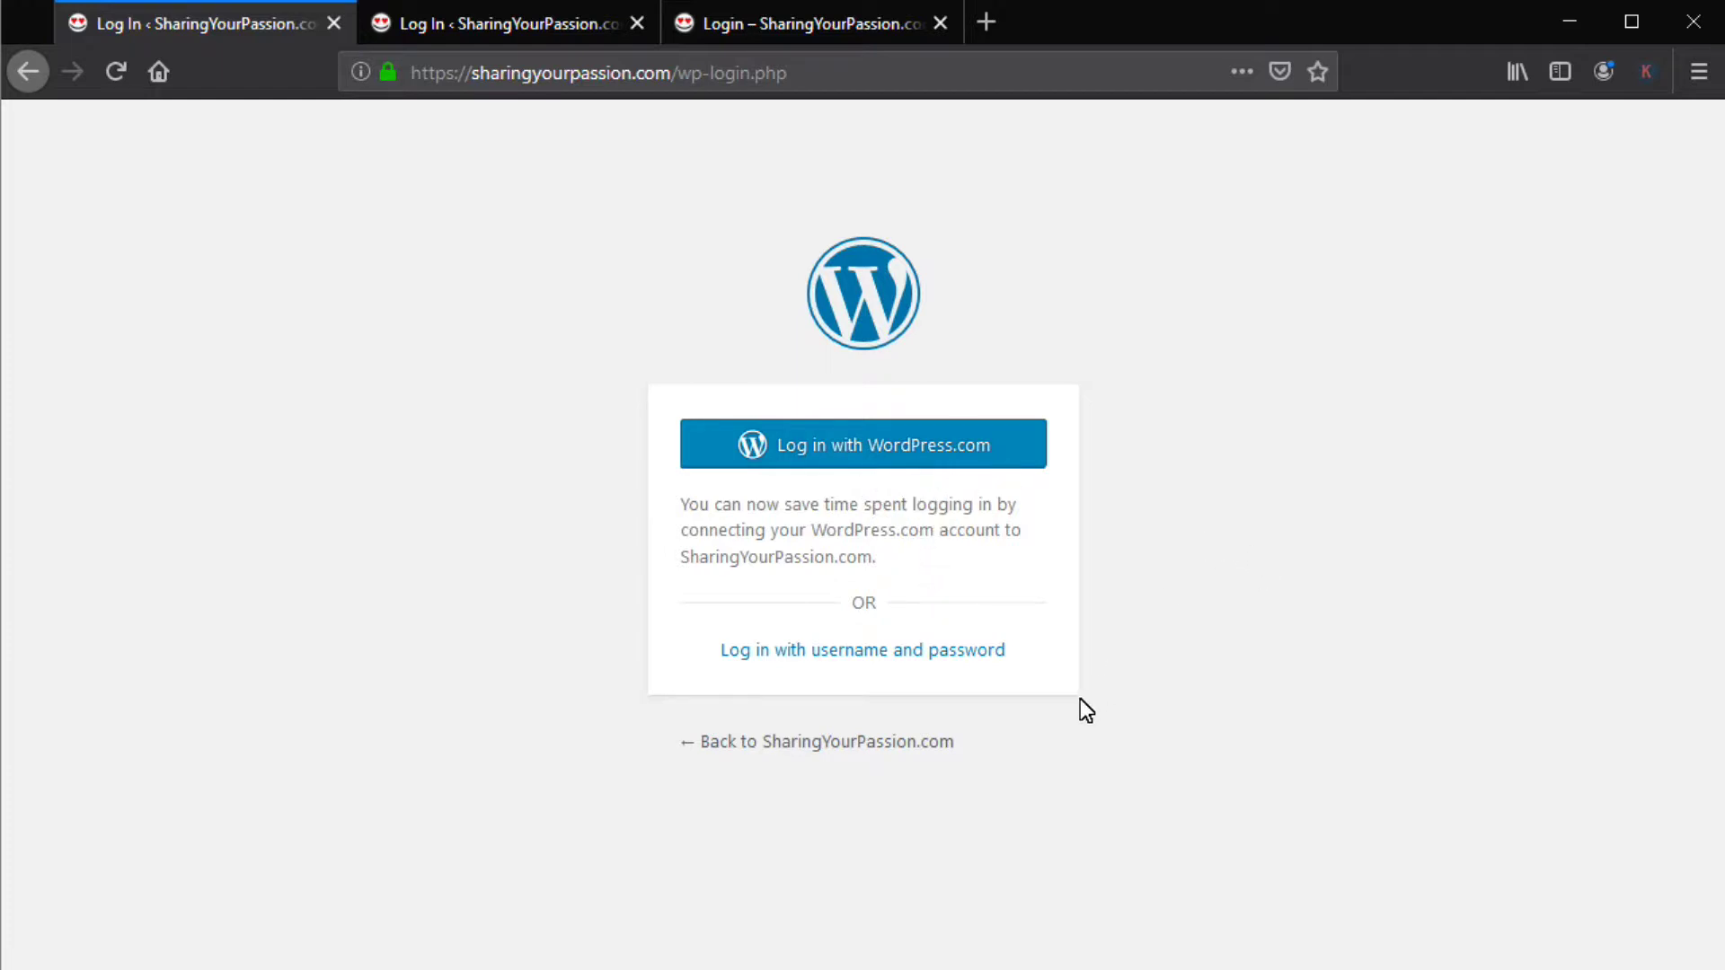
- Choose 'Log in with username and password' on the standard WordPress login page
click(895, 648)
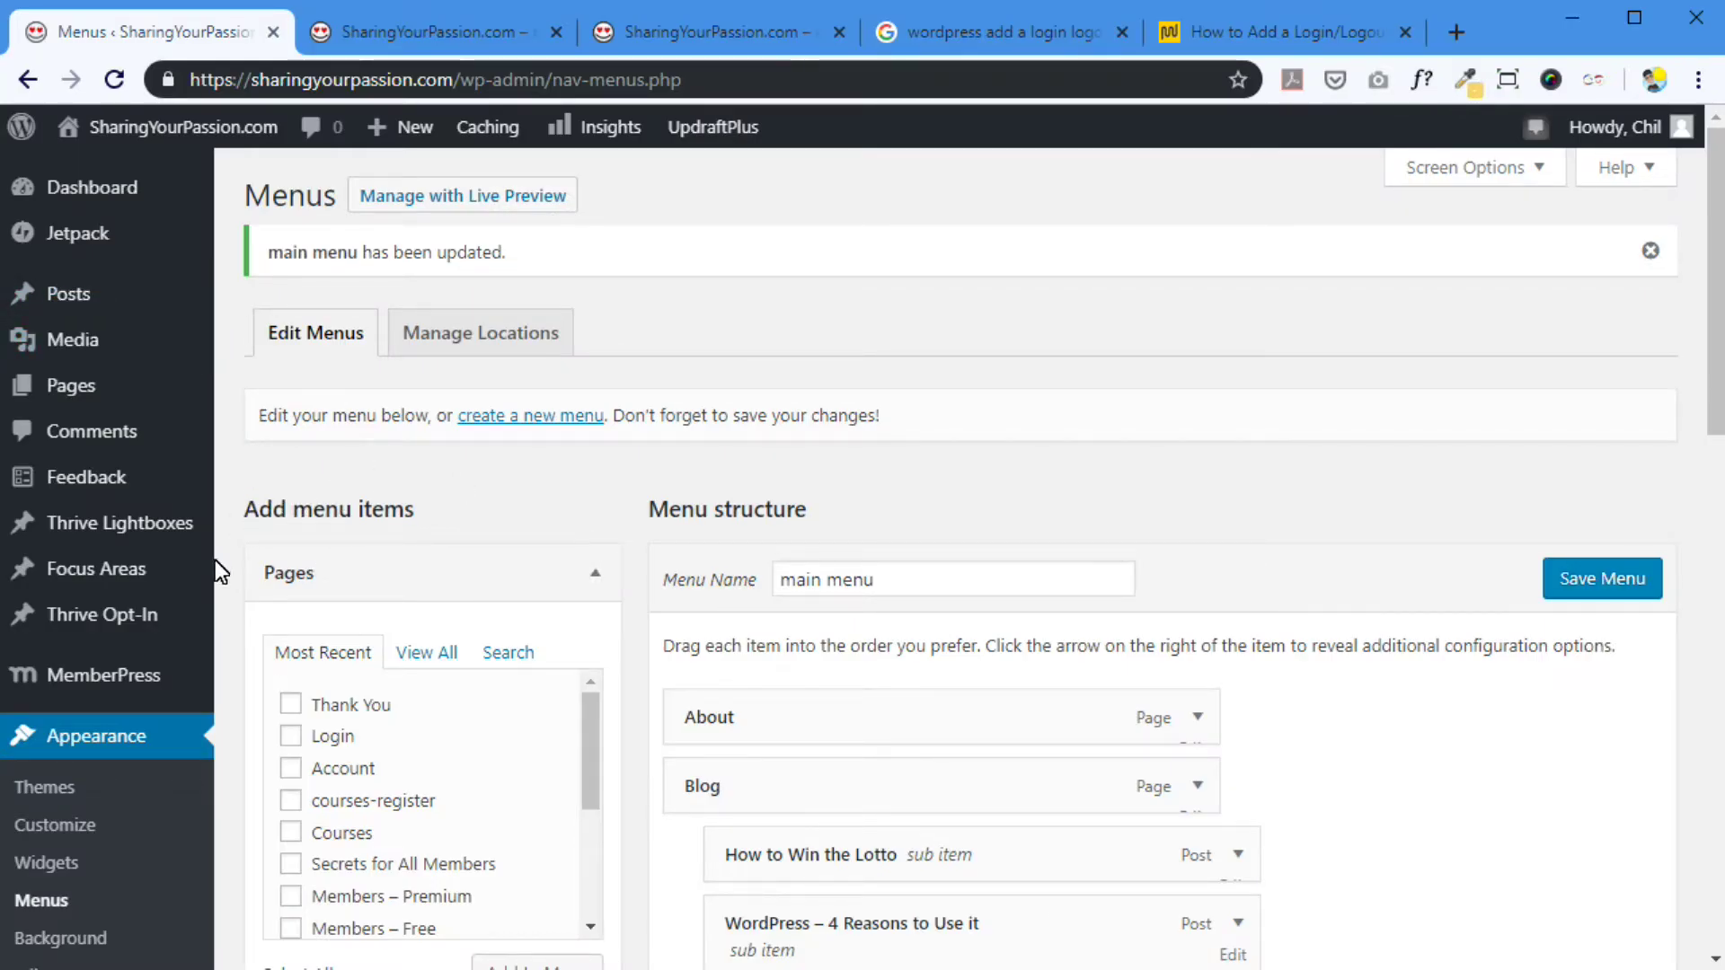
- In MemberPress Options > Pages, set the Thank You page to Auto Create New Page
mouse_move(101, 681)
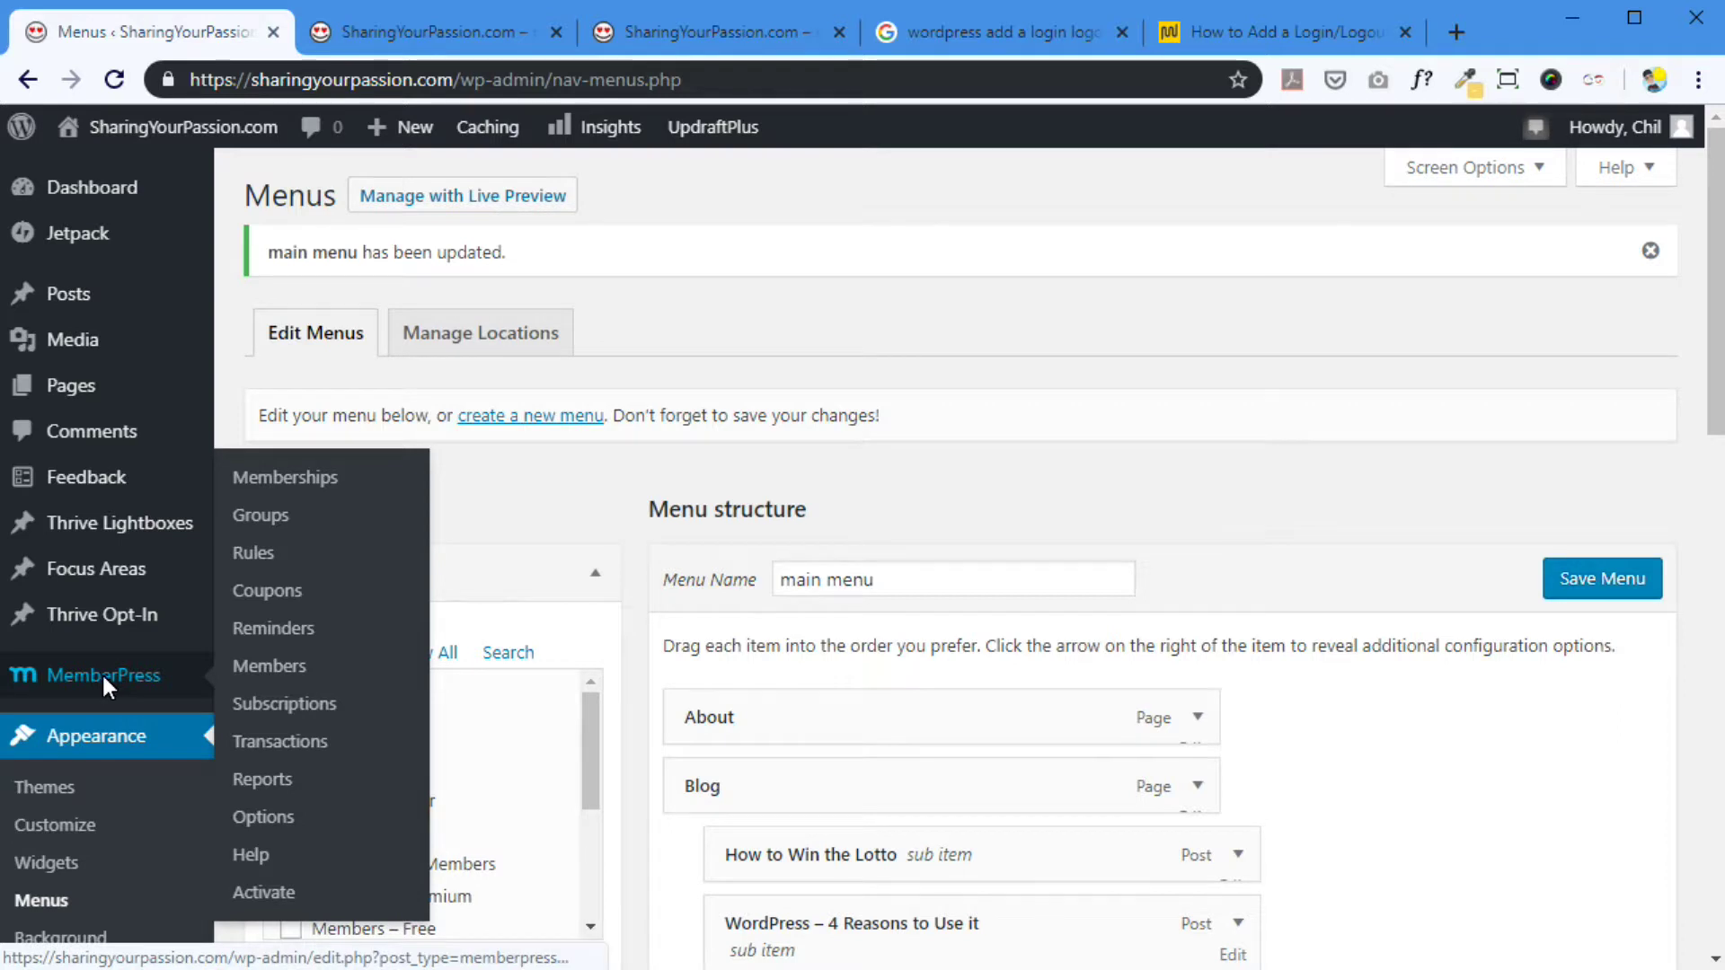
click(271, 816)
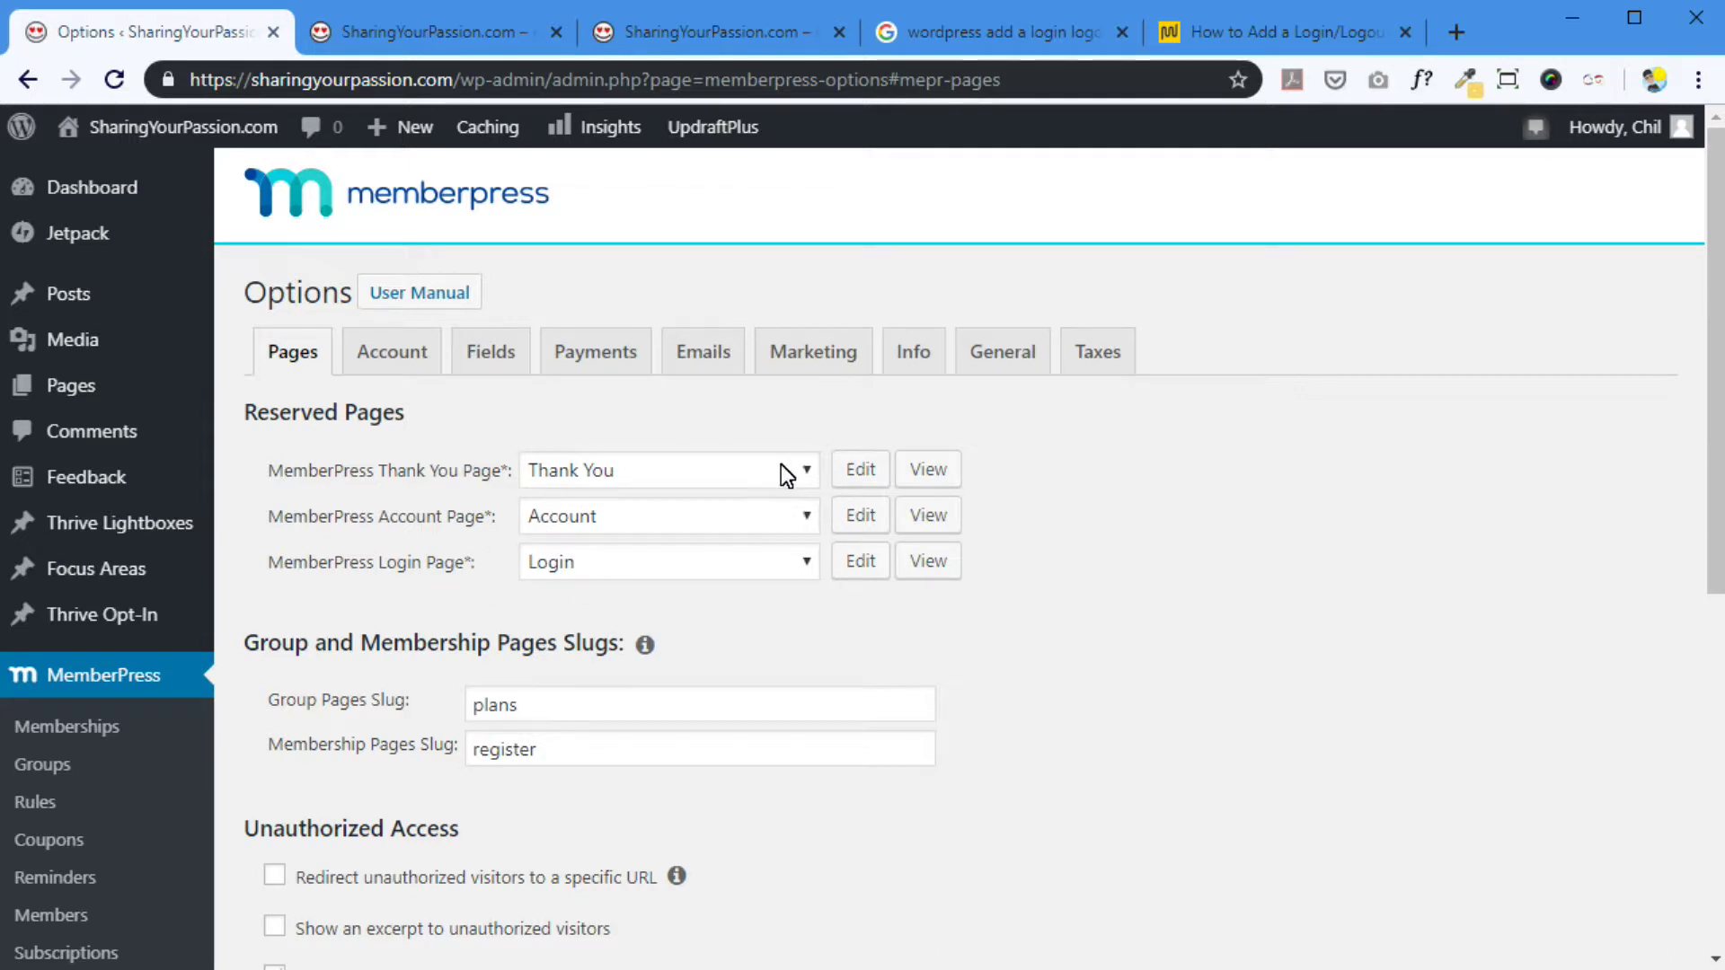
click(802, 480)
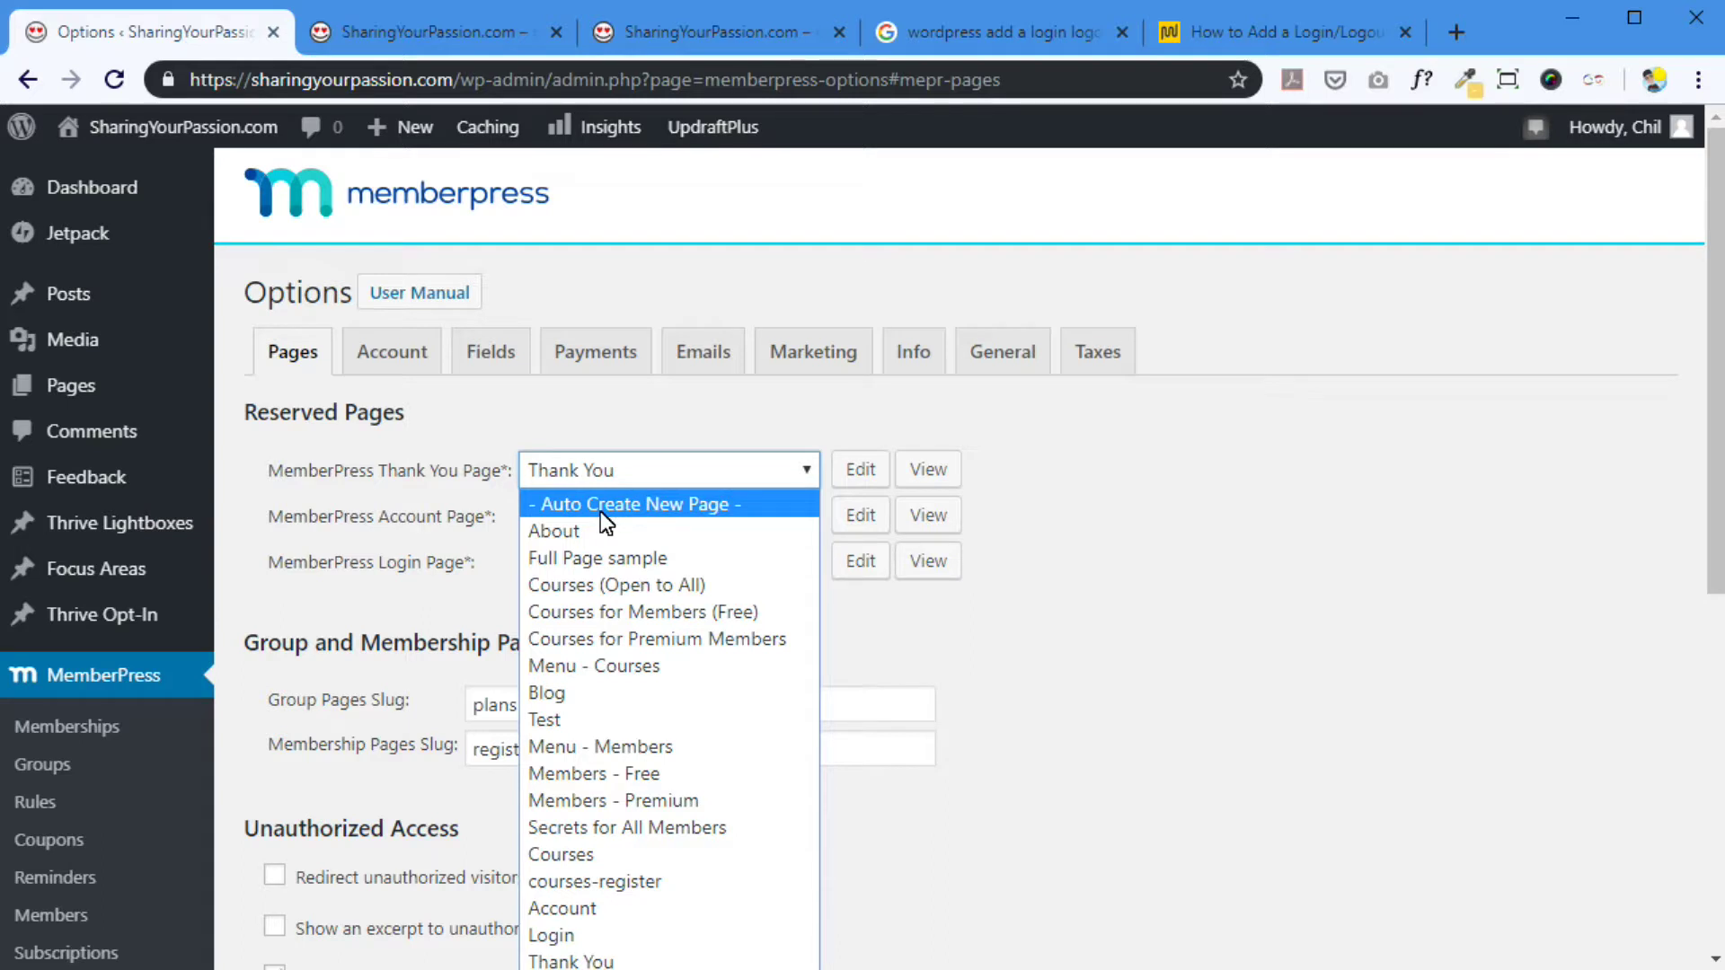
key(Escape)
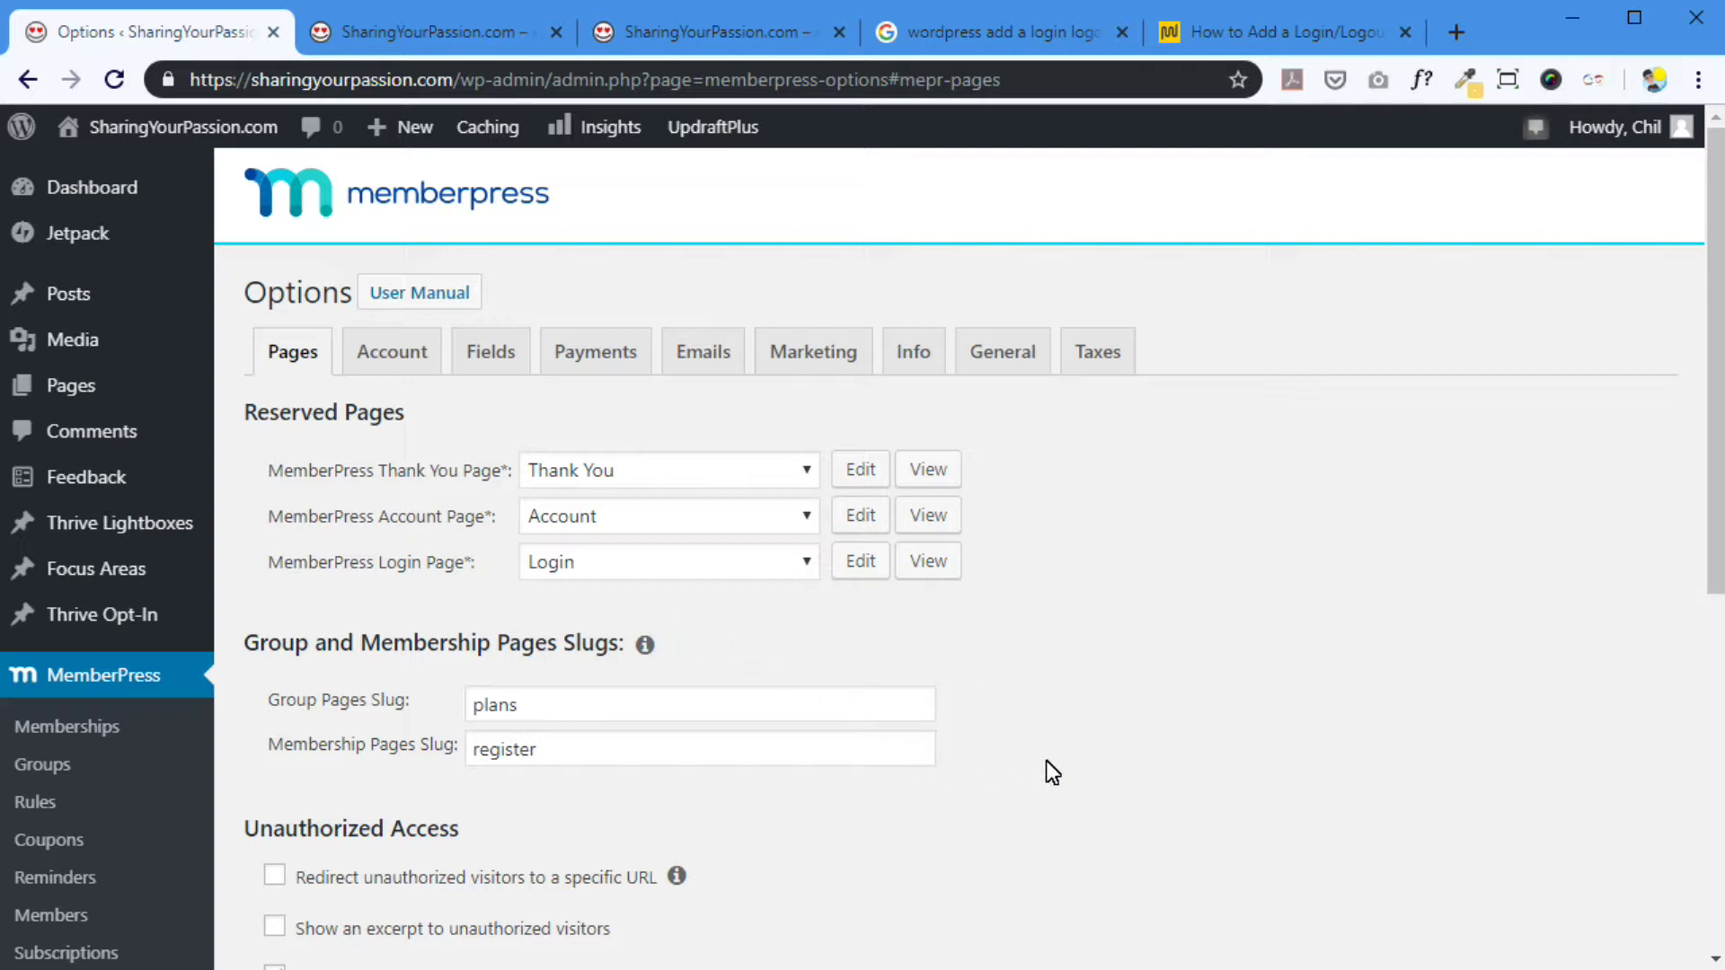
click(722, 473)
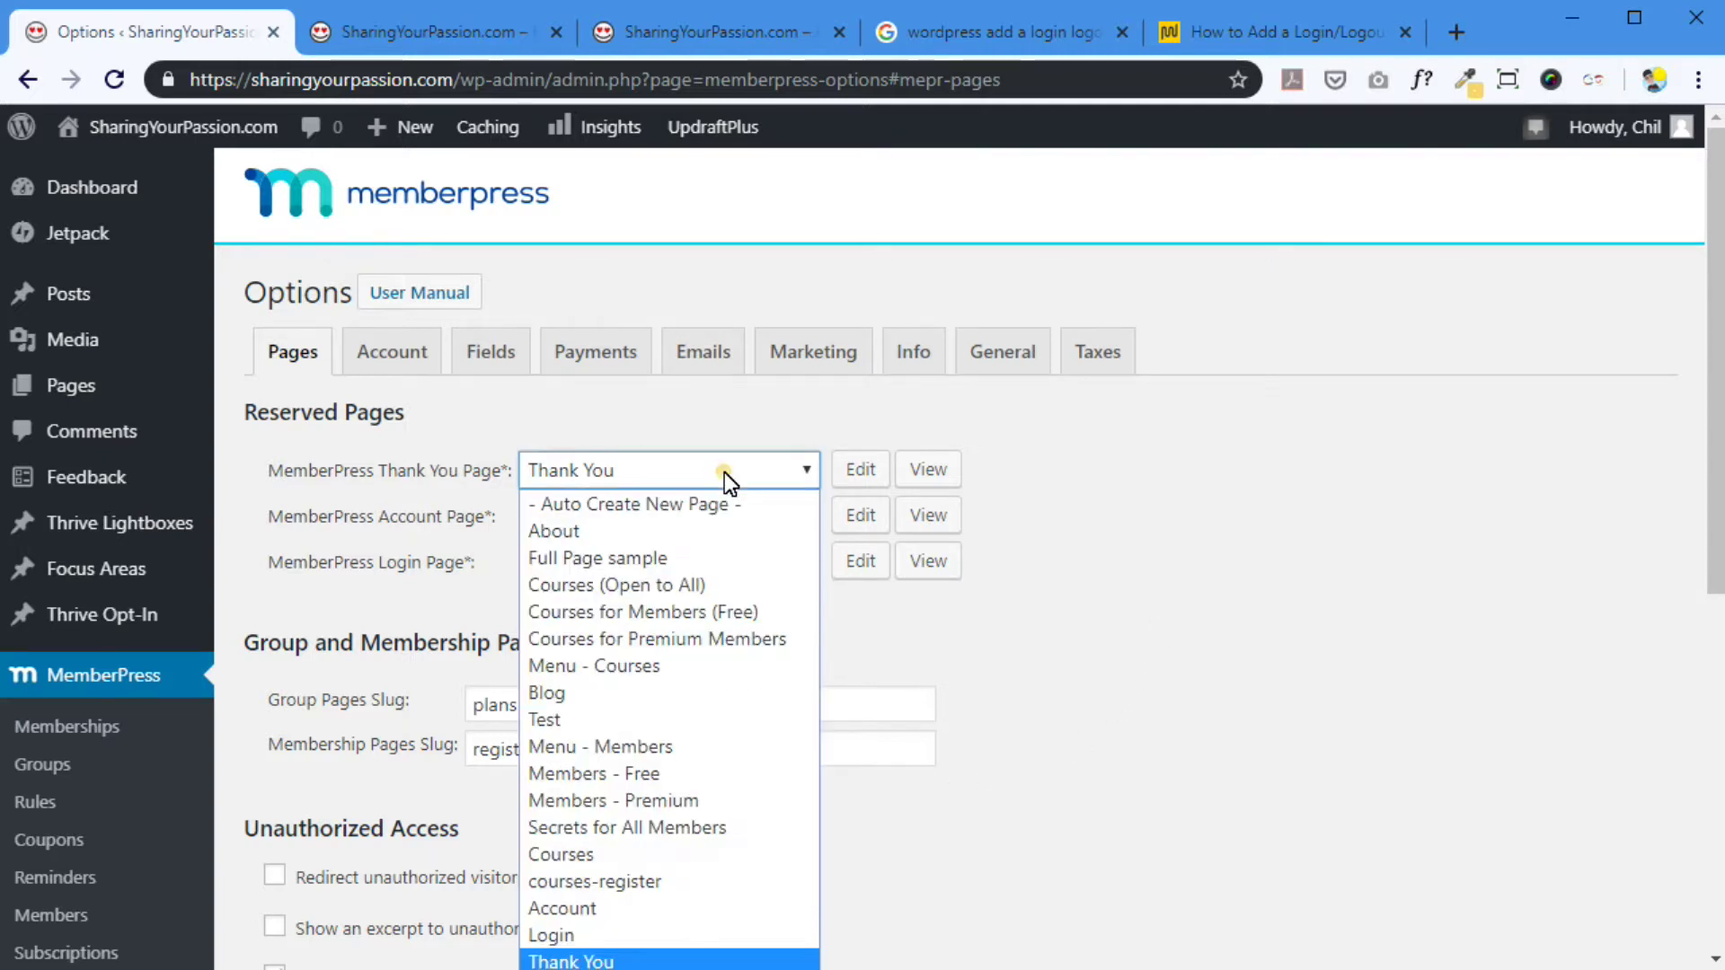
click(635, 507)
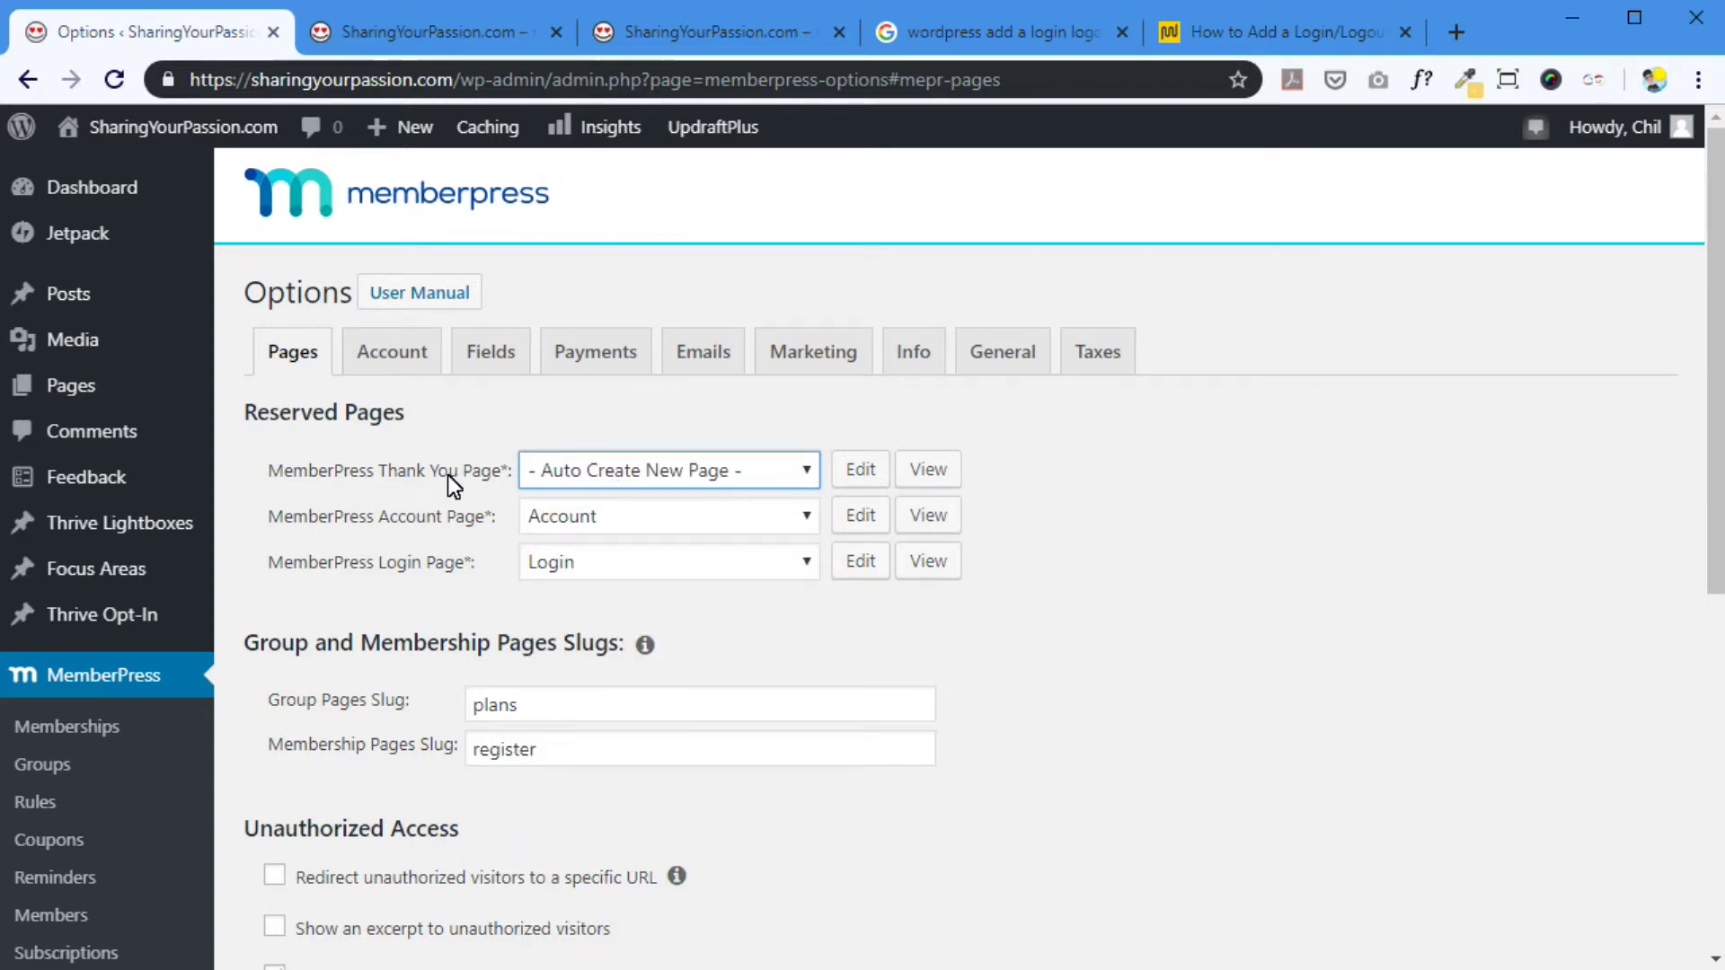
- Set the Account and Login pages to Auto Create New Page as well
click(610, 518)
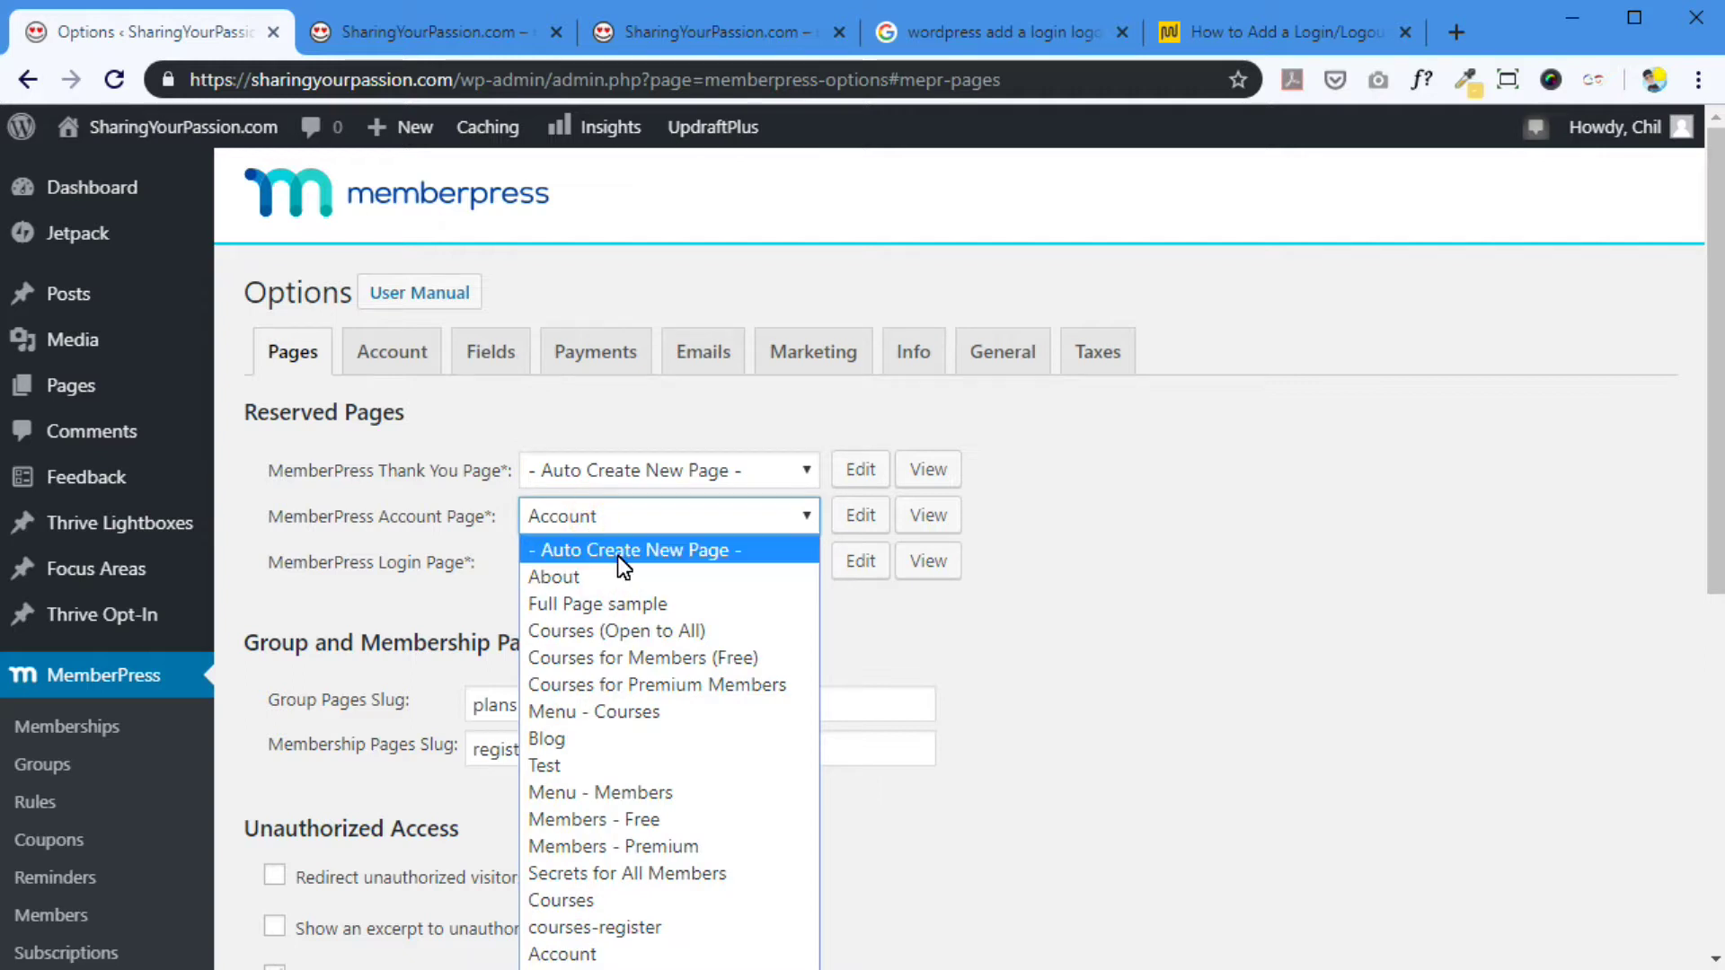
click(620, 550)
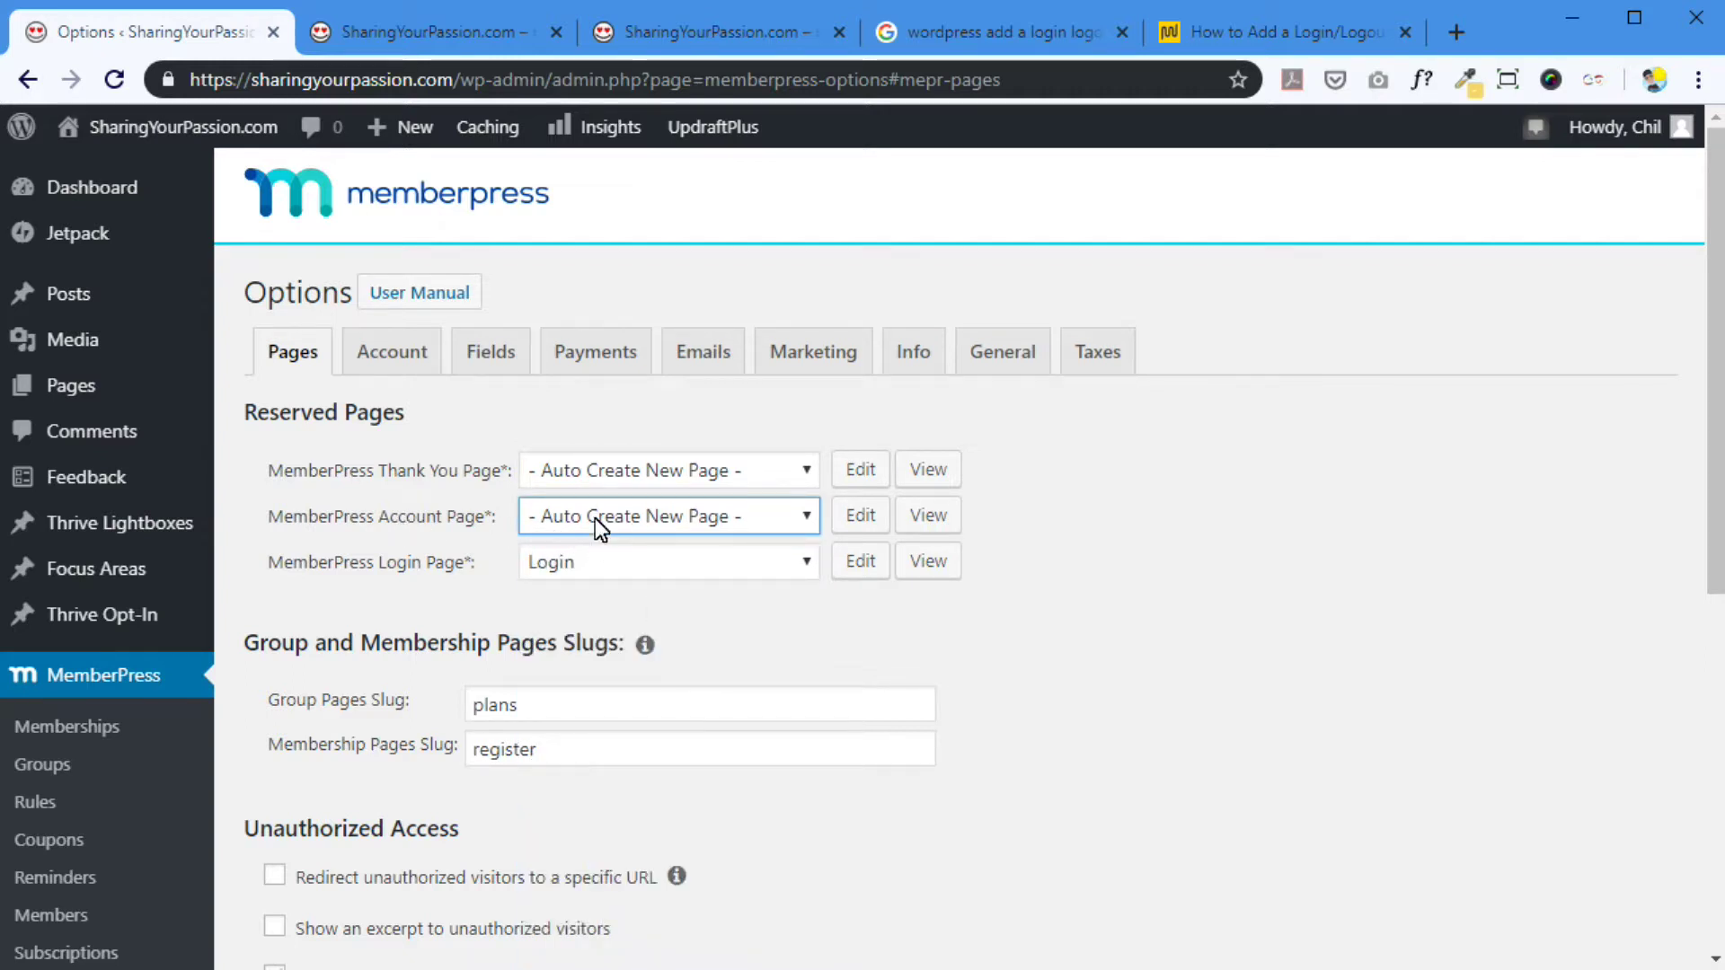
click(584, 571)
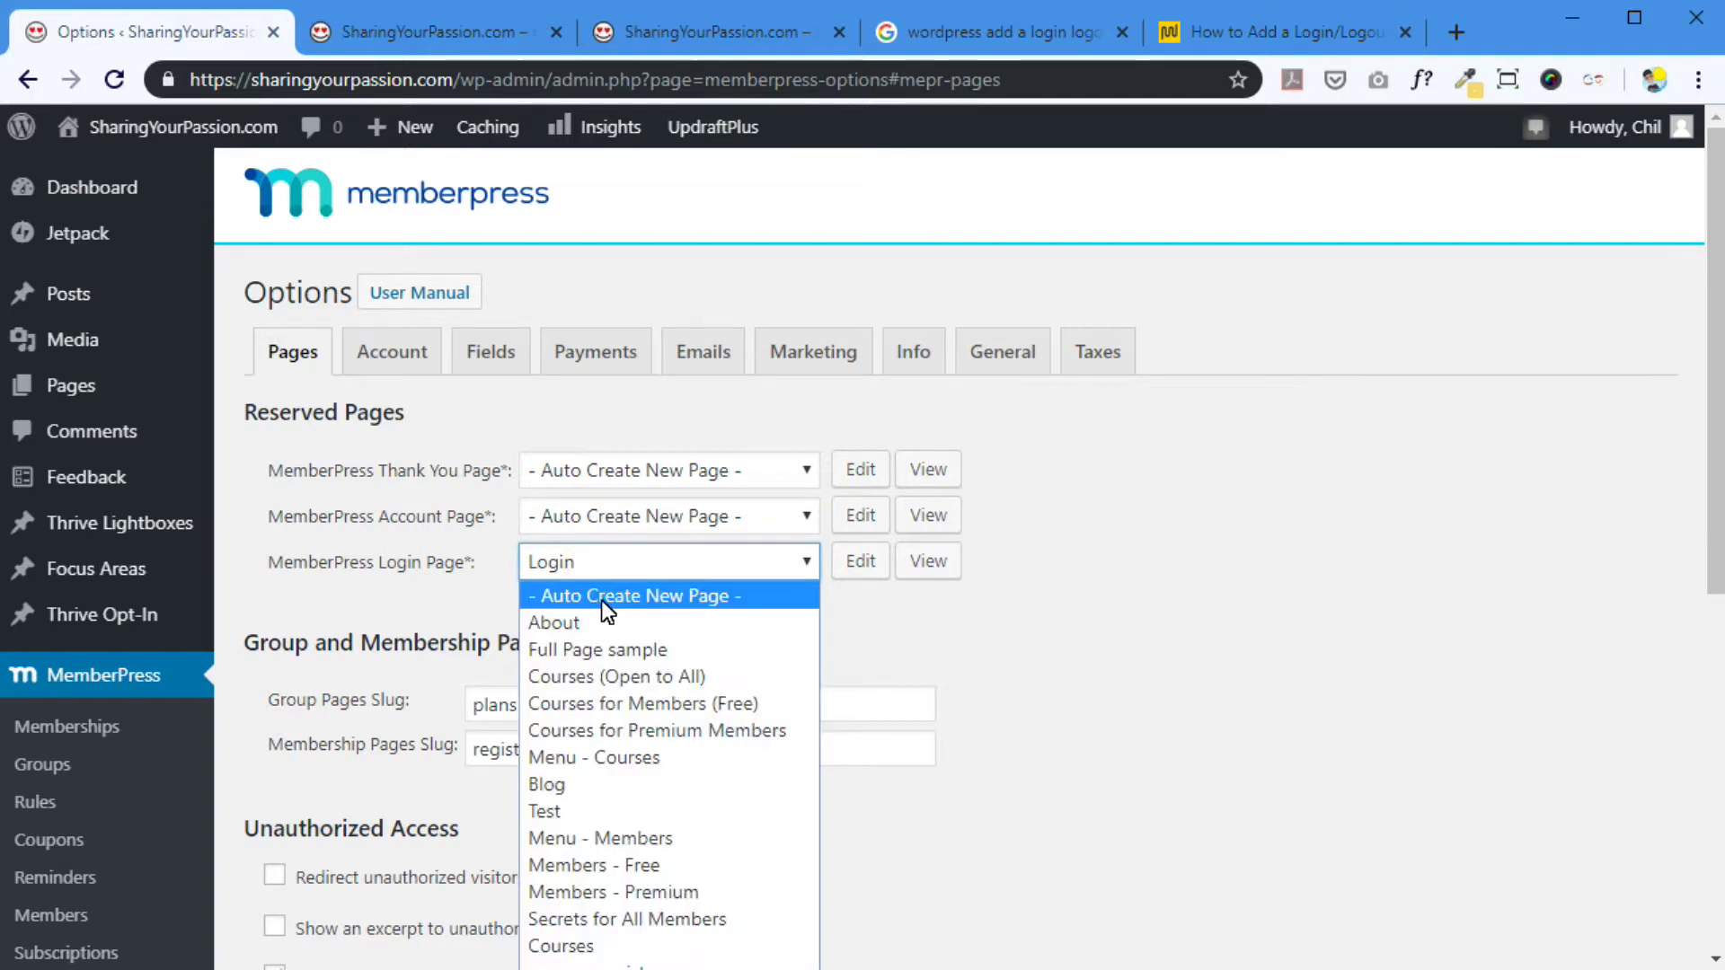
click(611, 598)
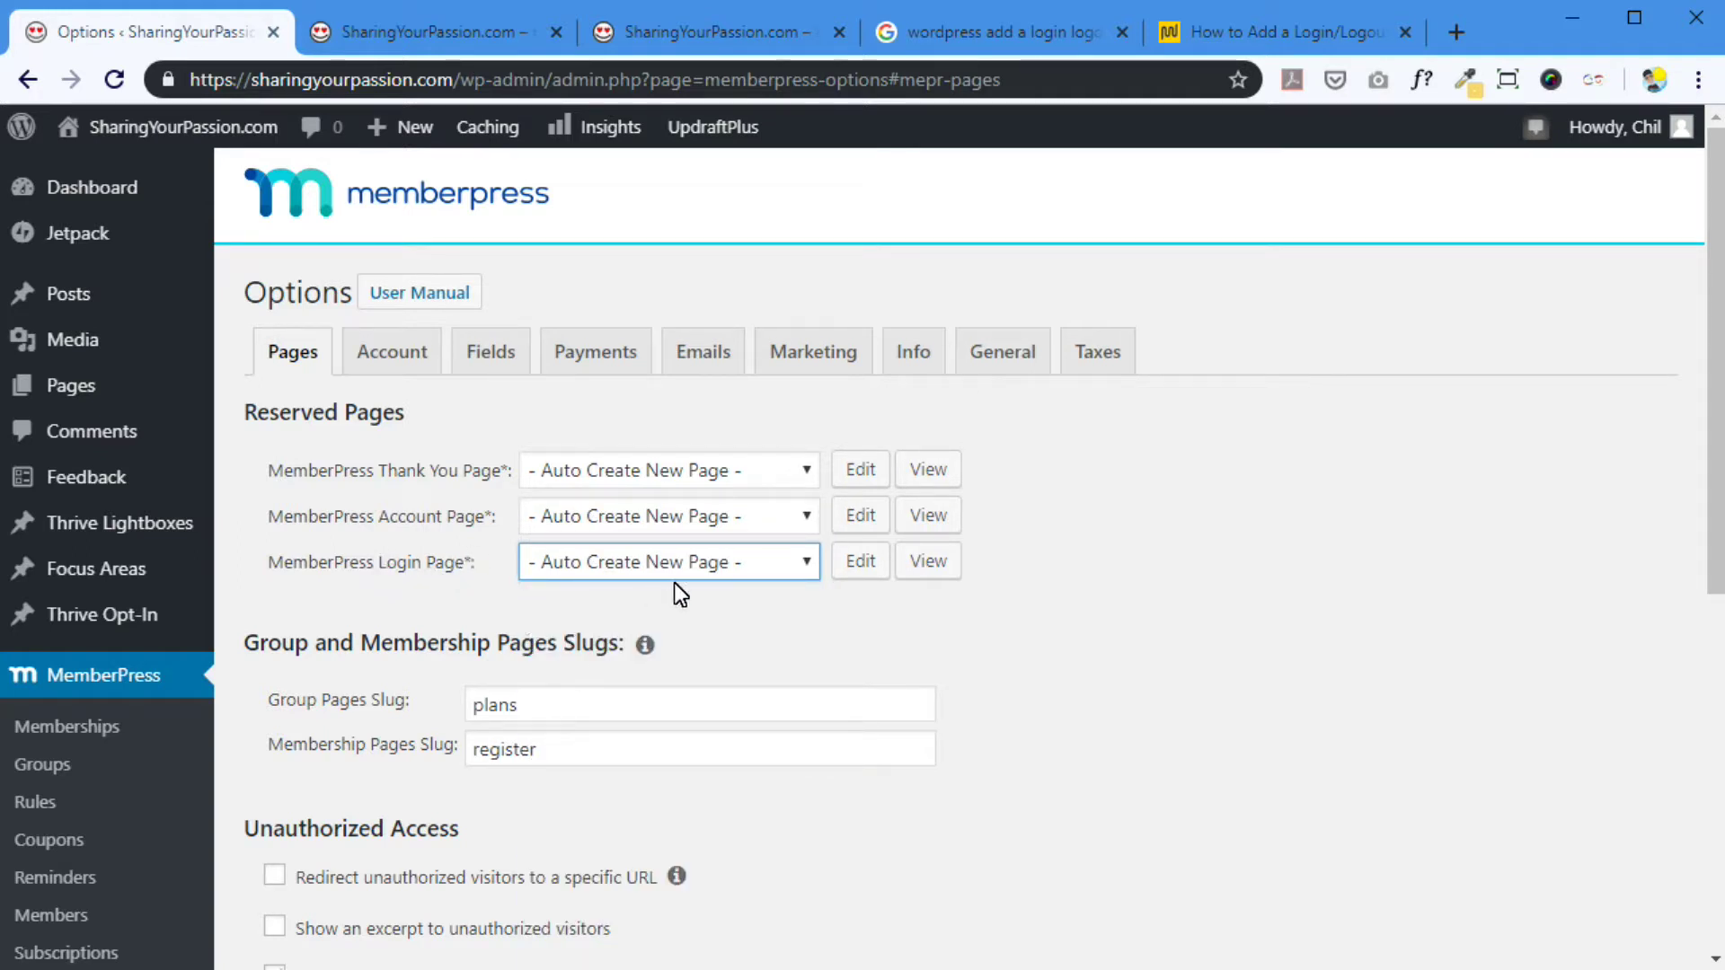
click(402, 352)
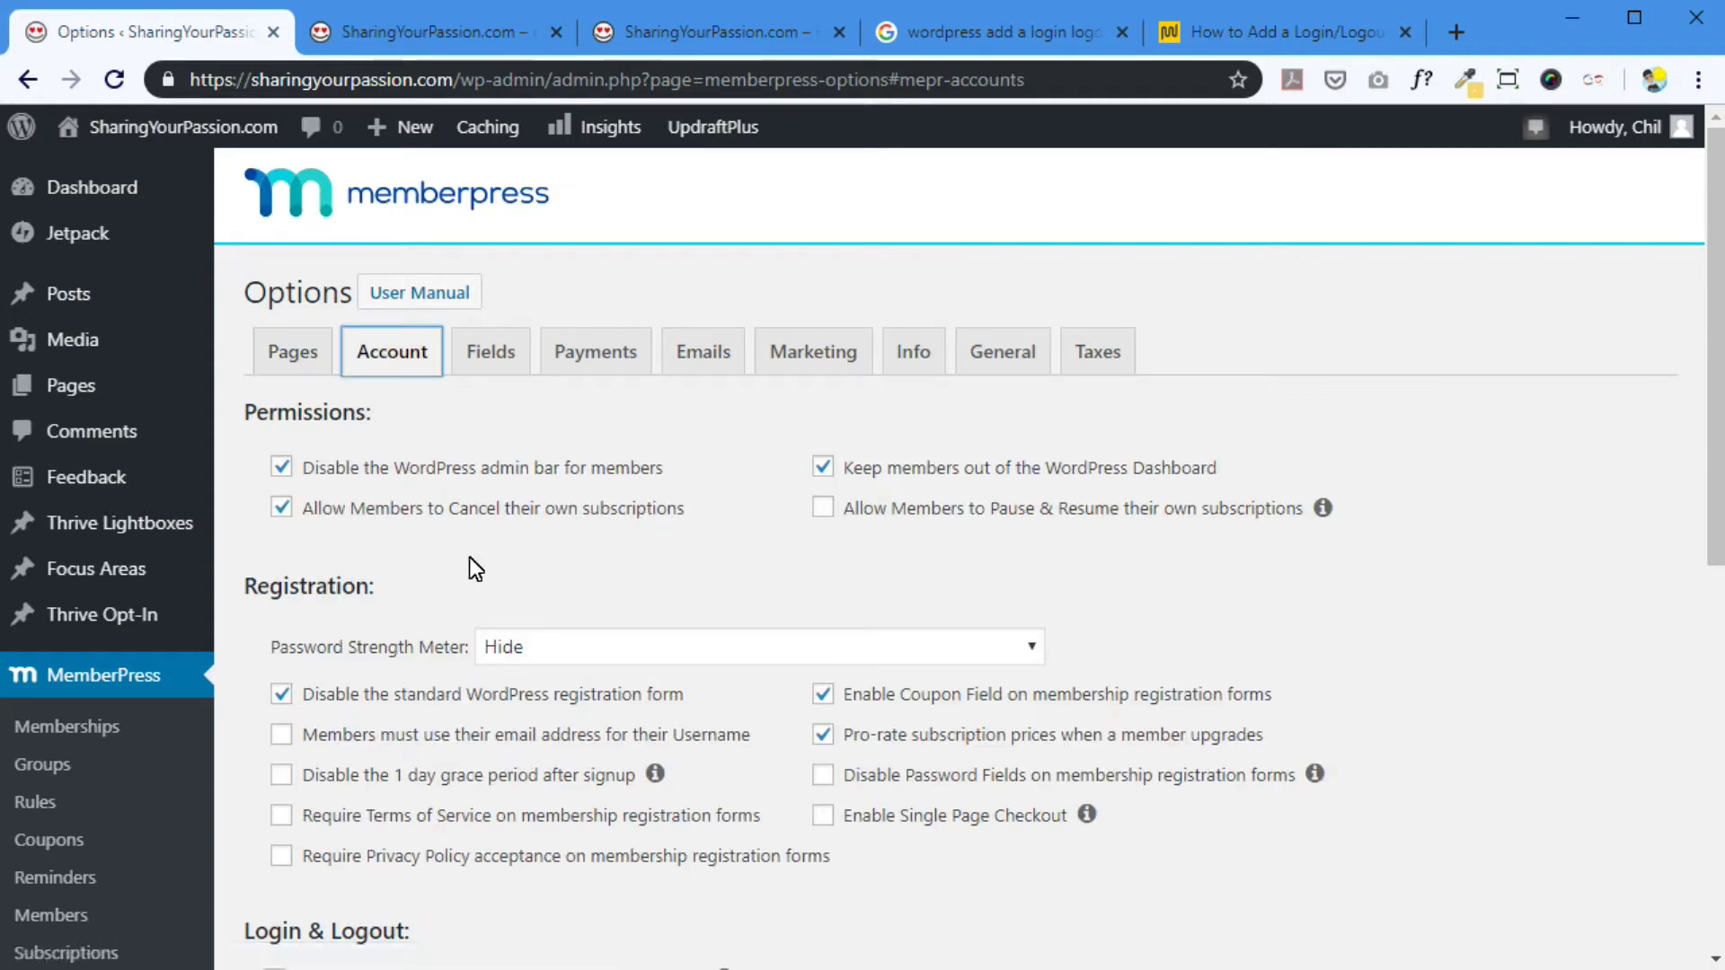
- Tick 'Force WordPress to use the MemberPress login page' in MemberPress Account options
scroll(478, 535, down, 8)
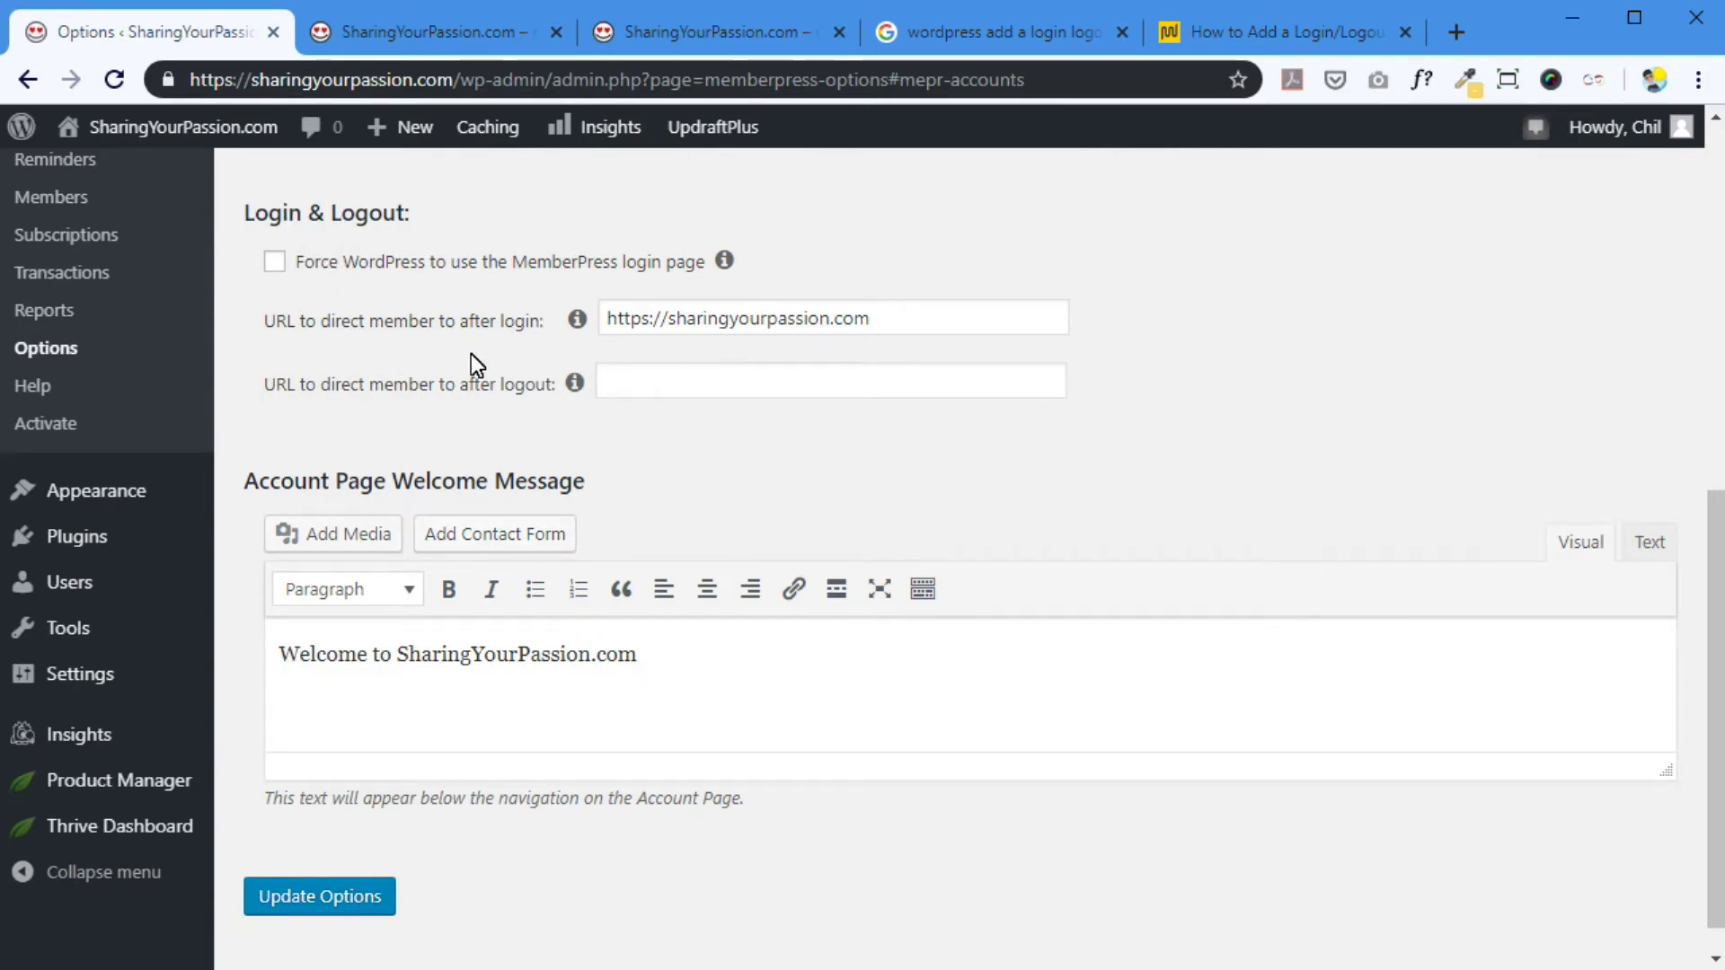
scroll(485, 404, up, 4)
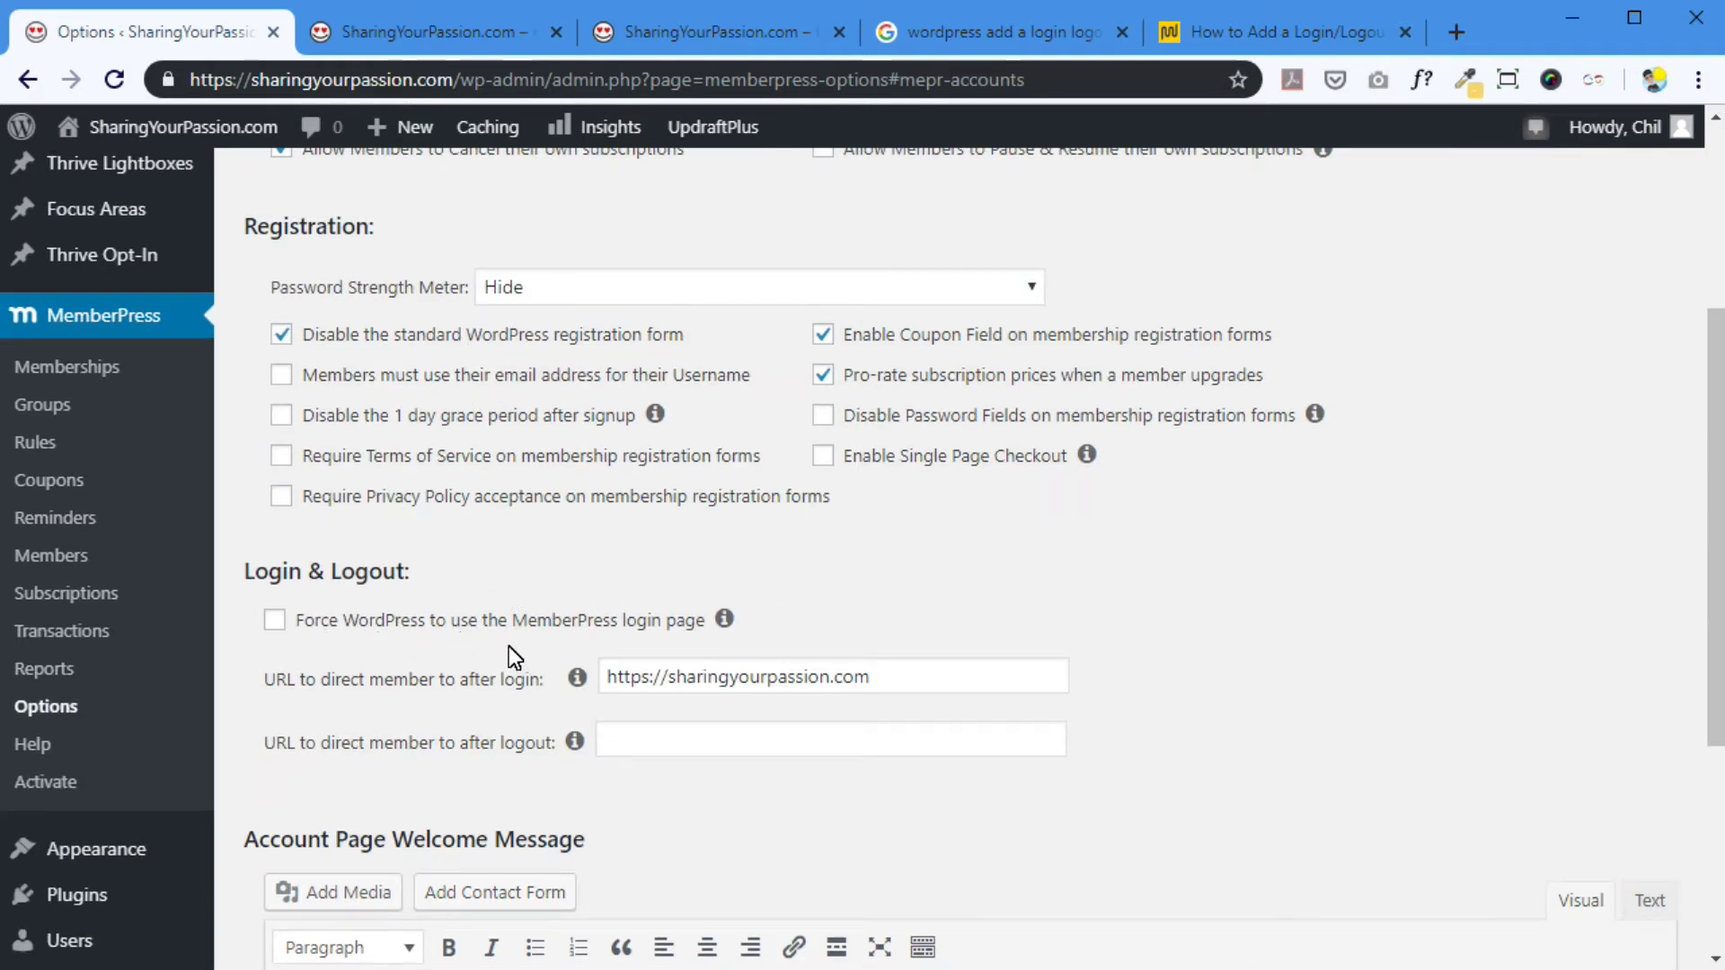
click(274, 621)
scroll(1707, 557, down, 4)
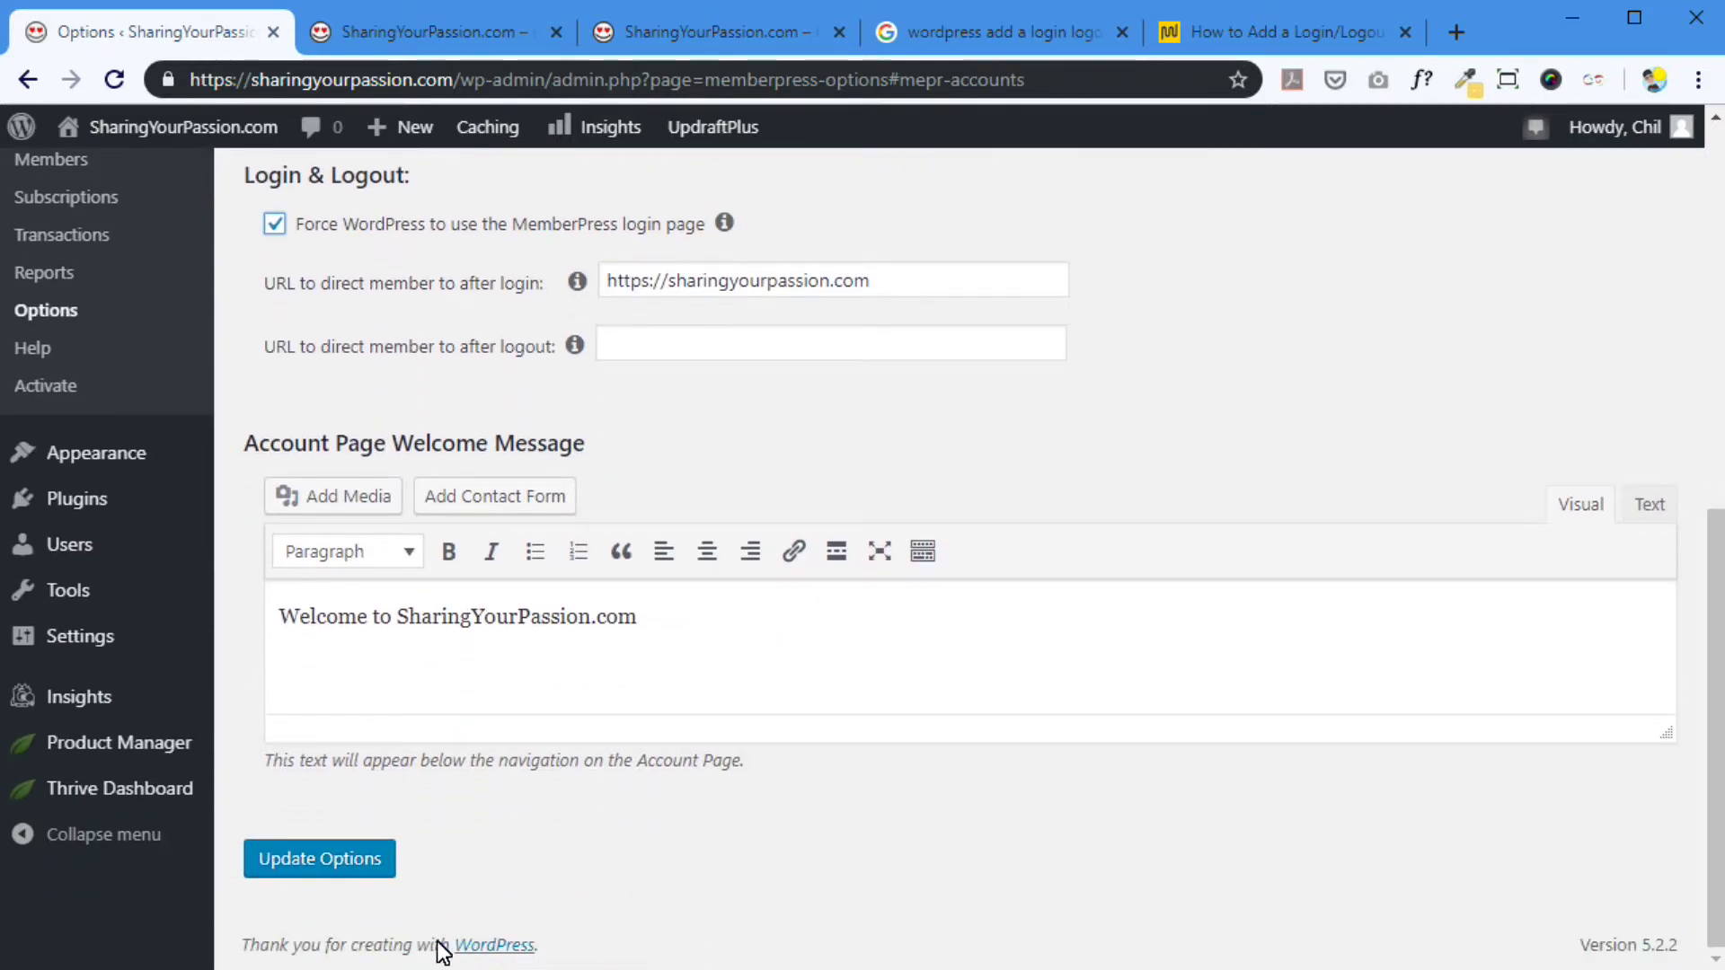
drag(1715, 624, 1673, 229)
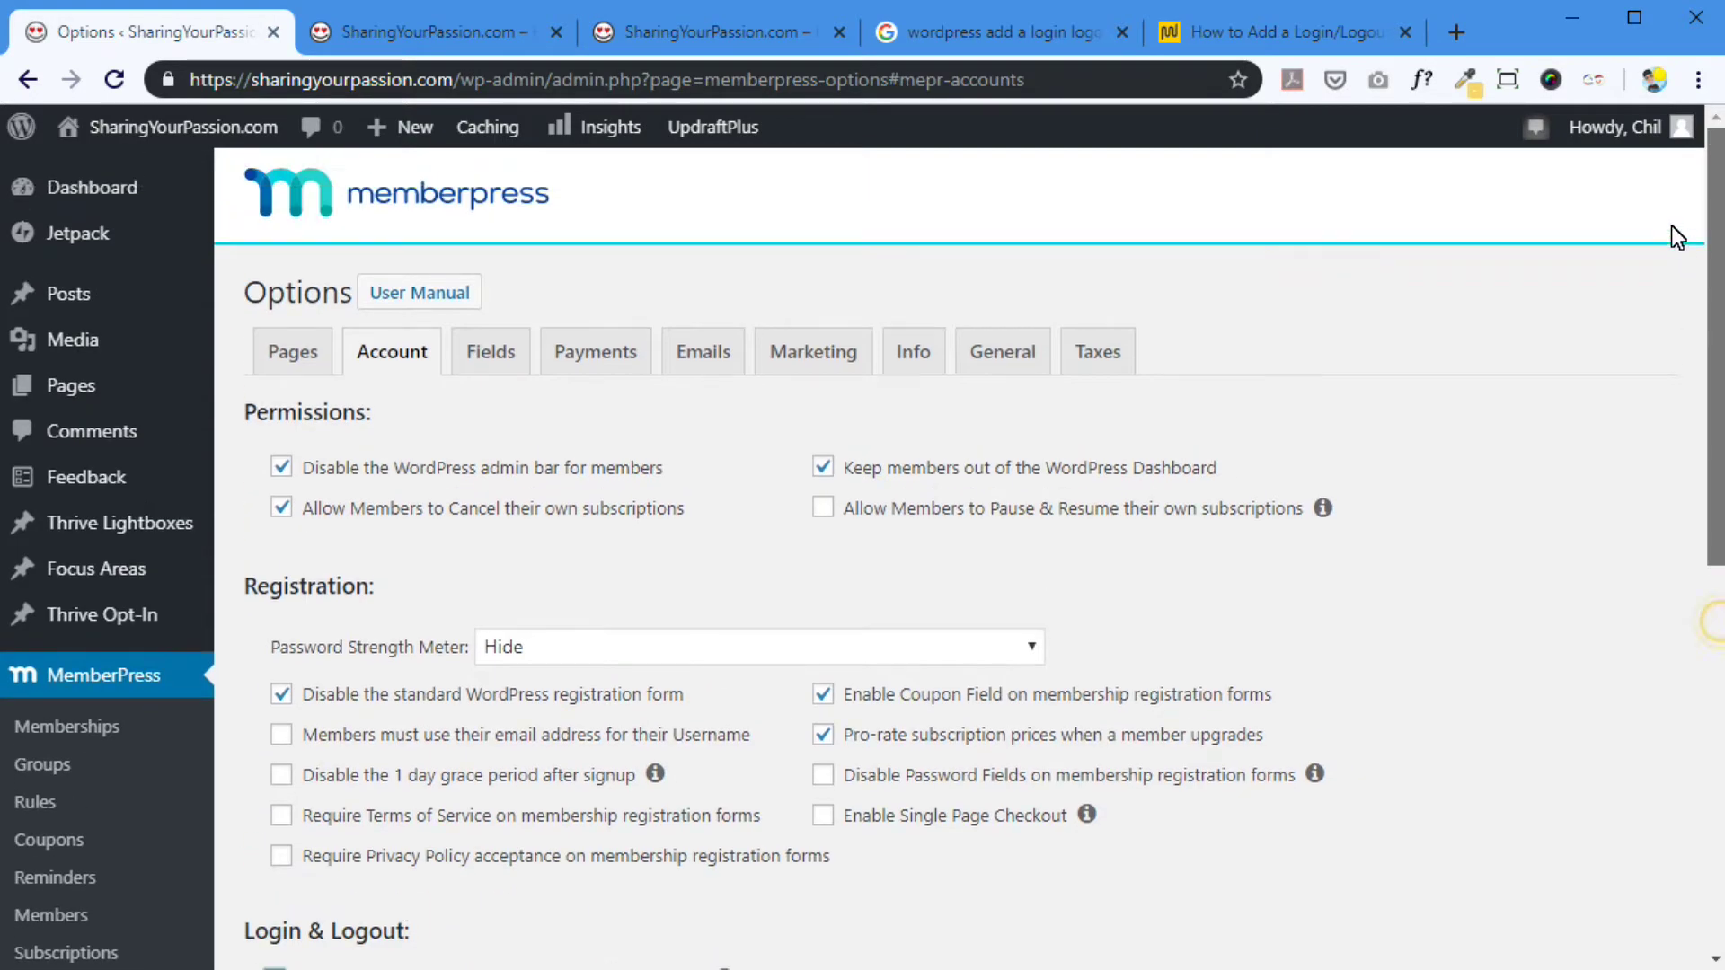
click(296, 350)
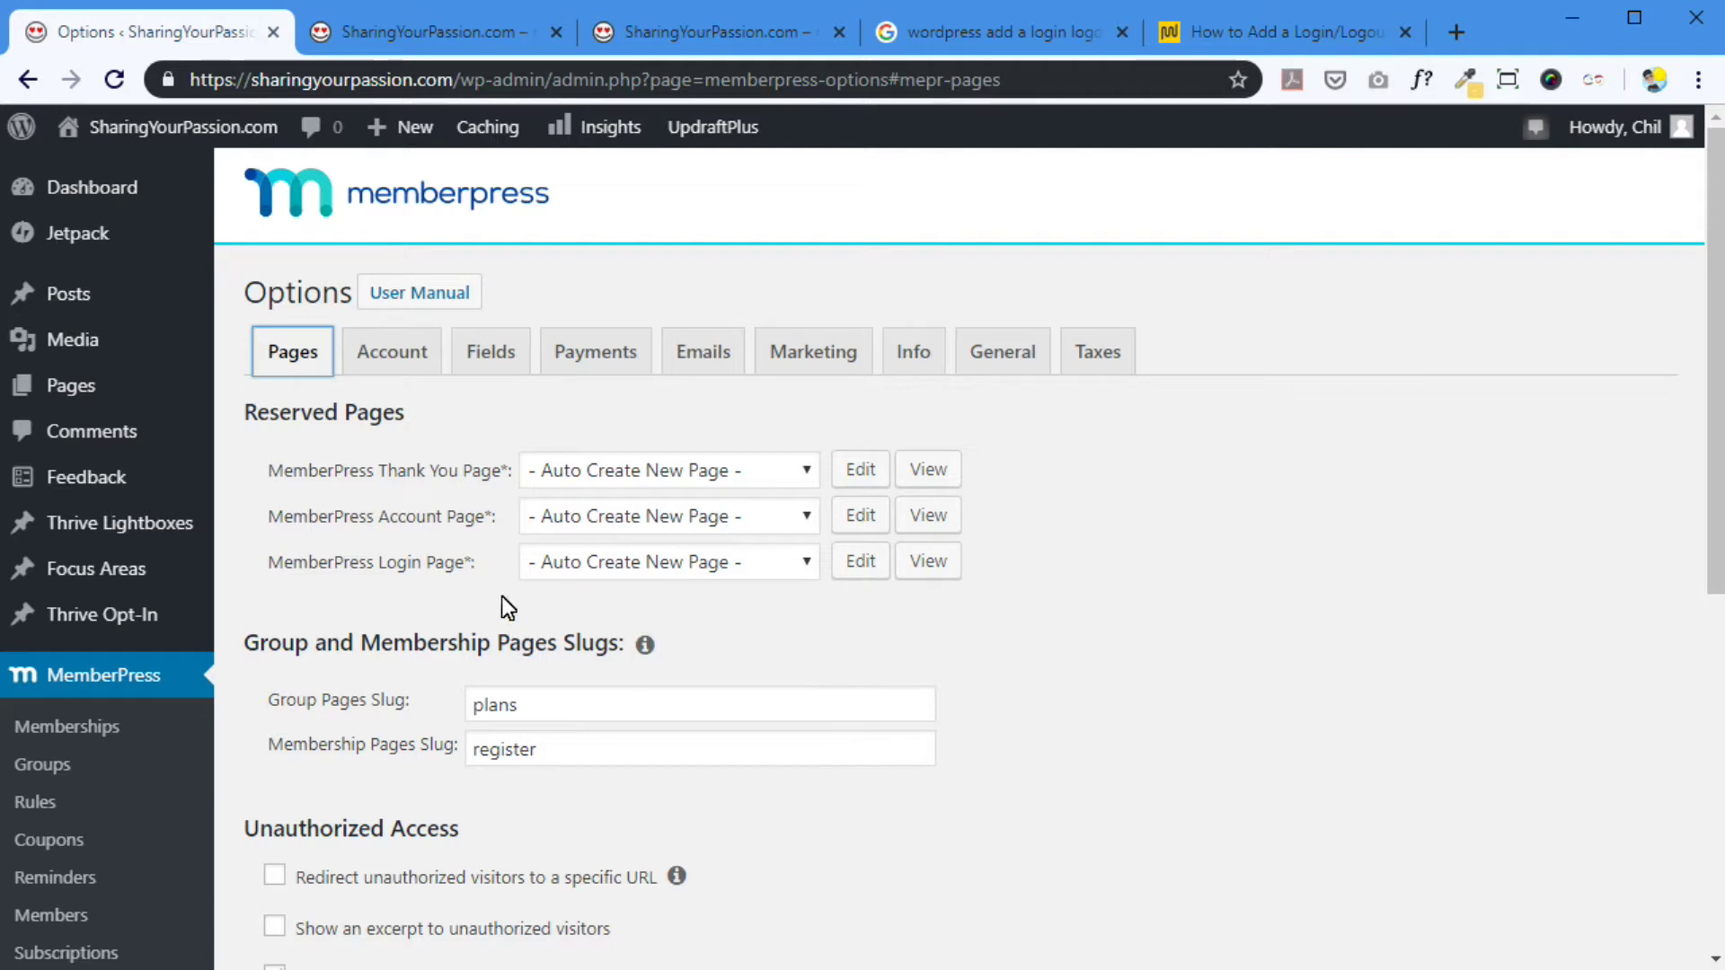
- Choose the Thank You, Account and Login pages in MemberPress's three Reserved Pages dropdowns
click(578, 470)
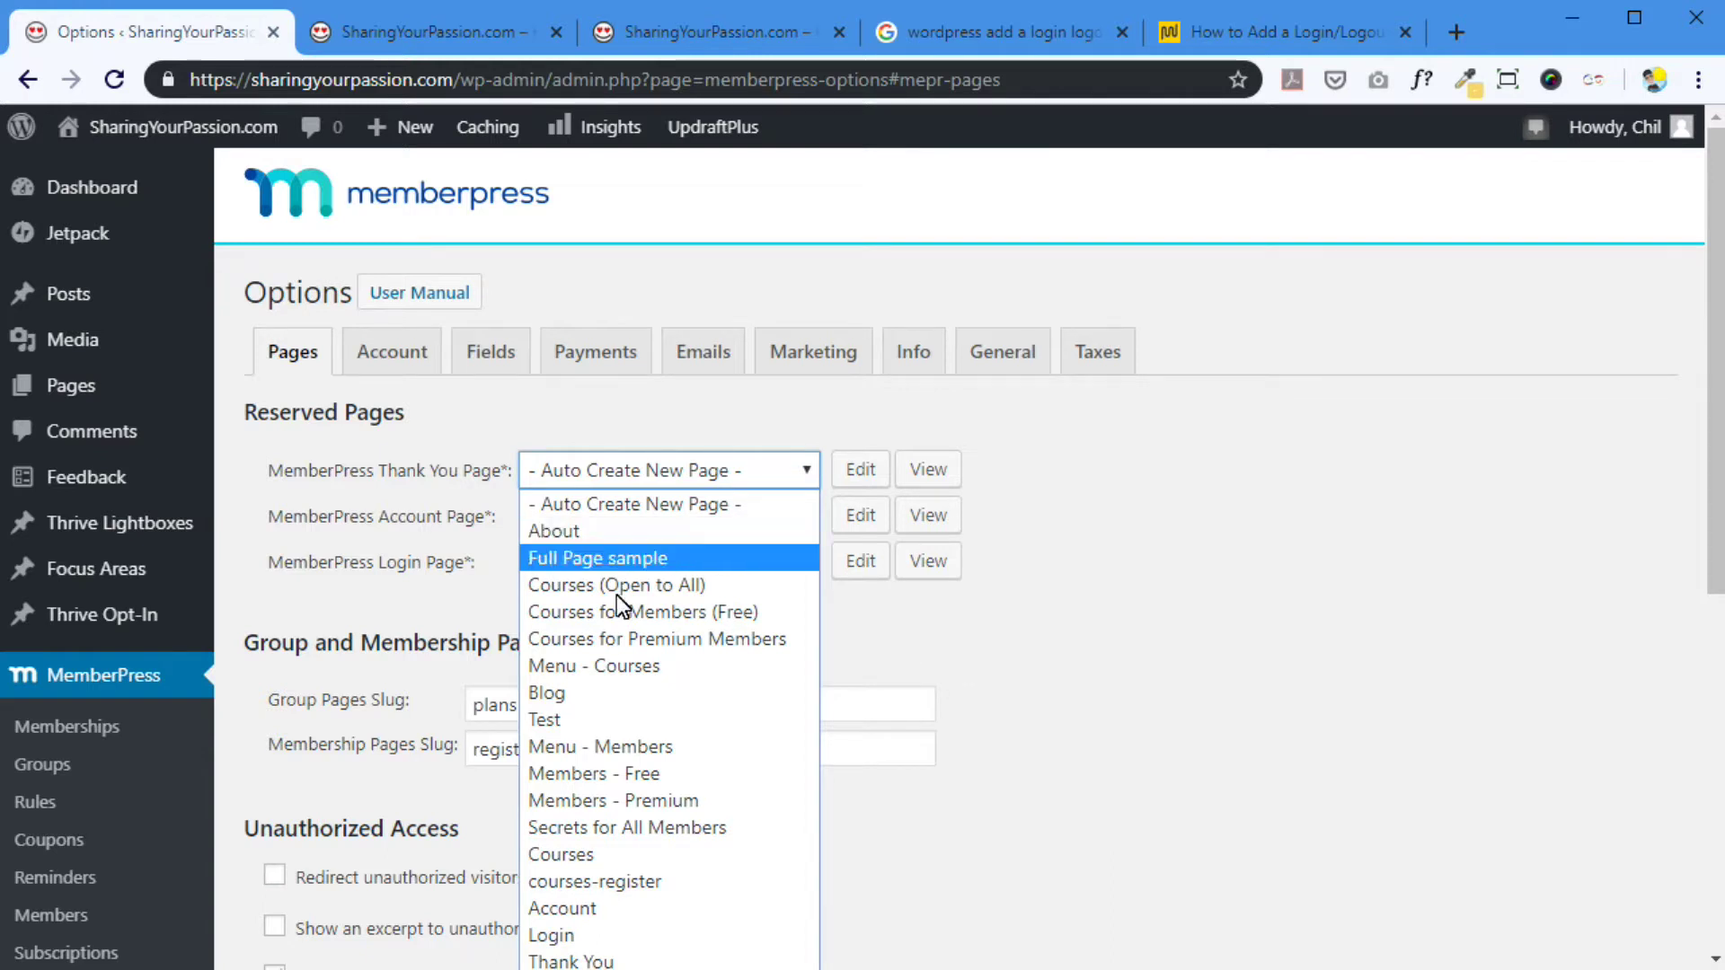
click(633, 944)
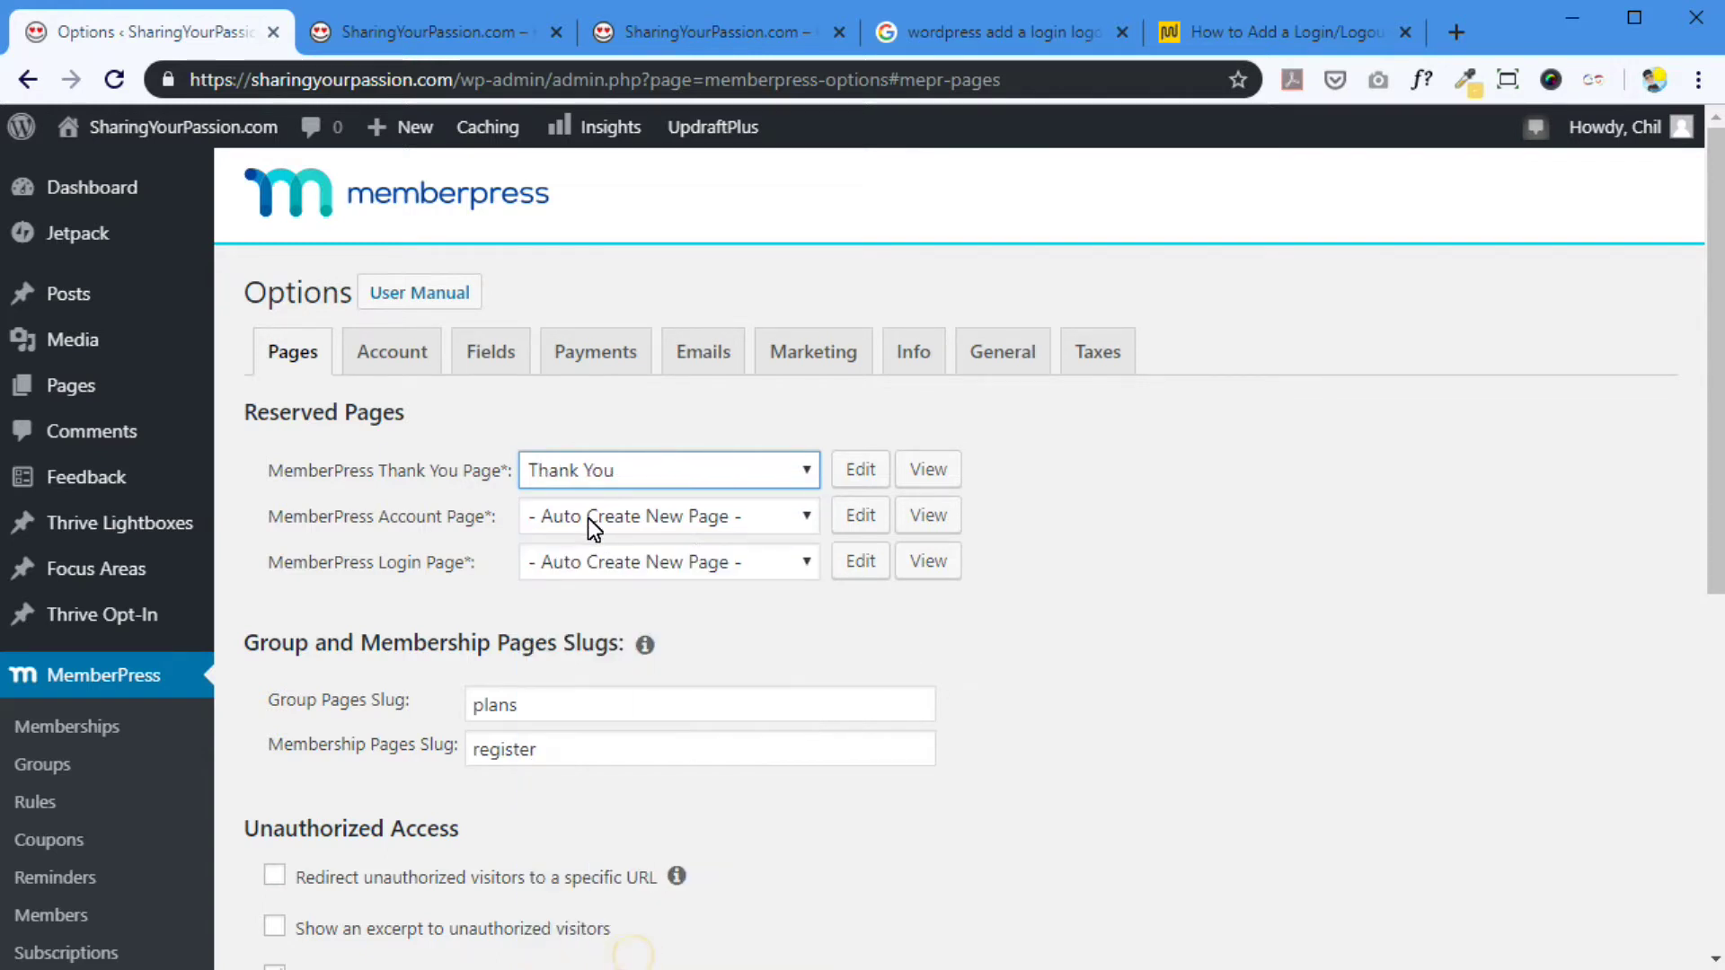
click(587, 519)
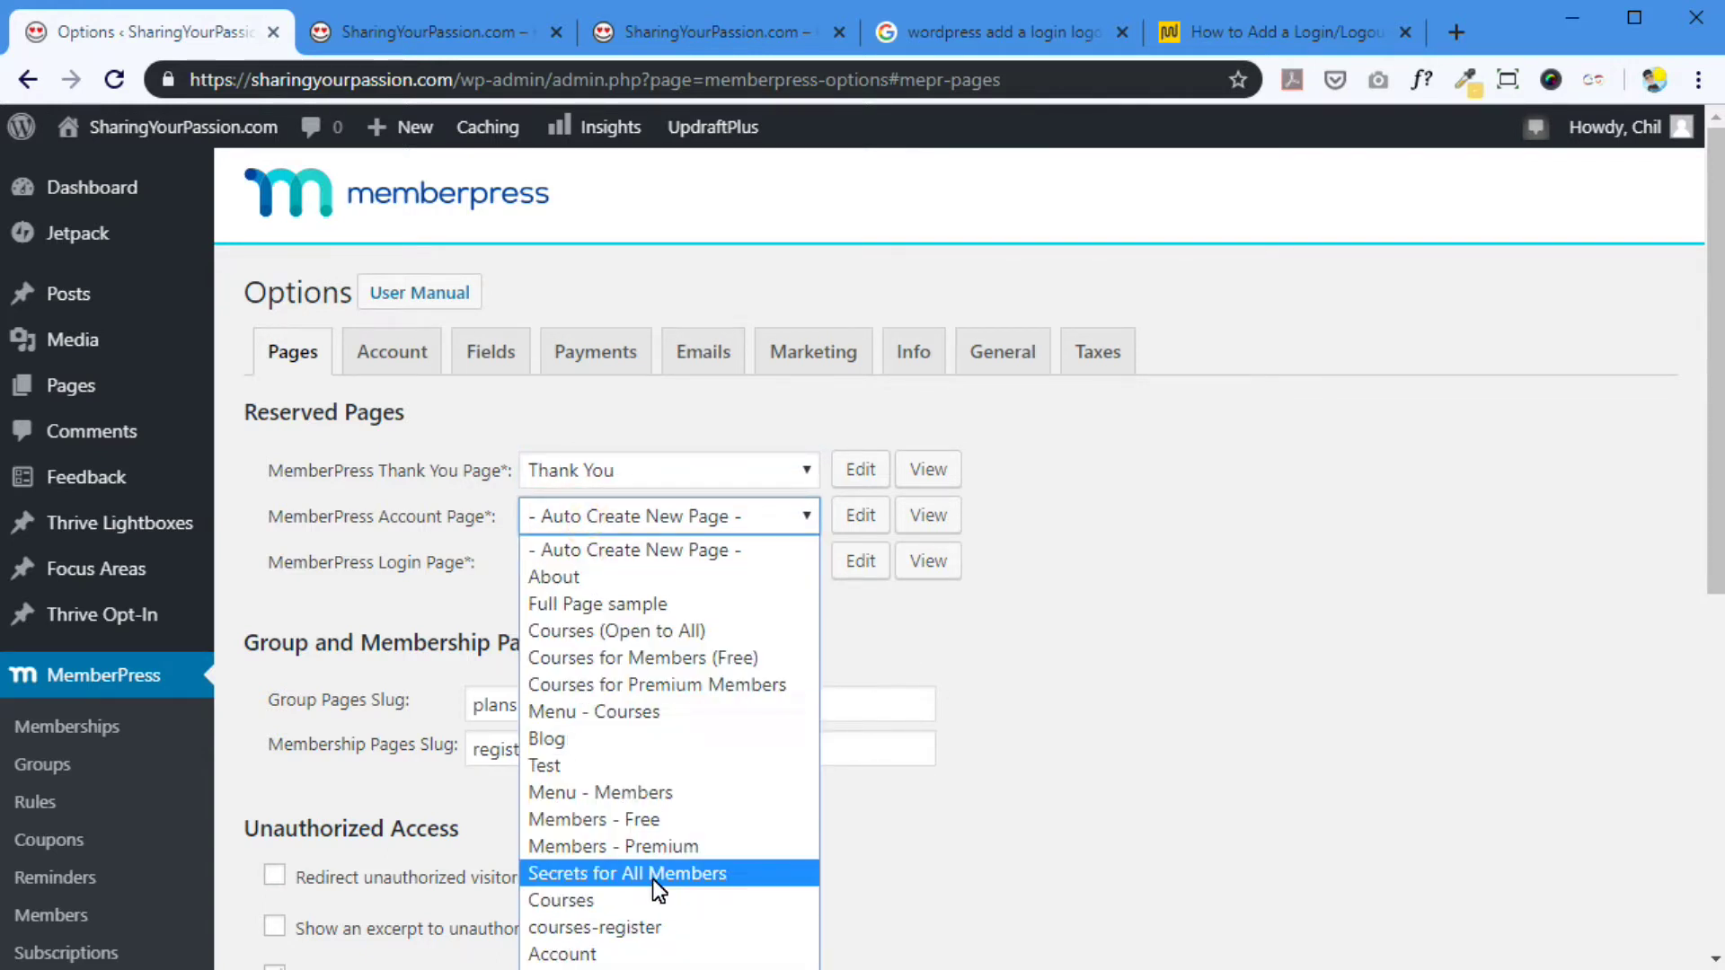
click(589, 954)
click(586, 557)
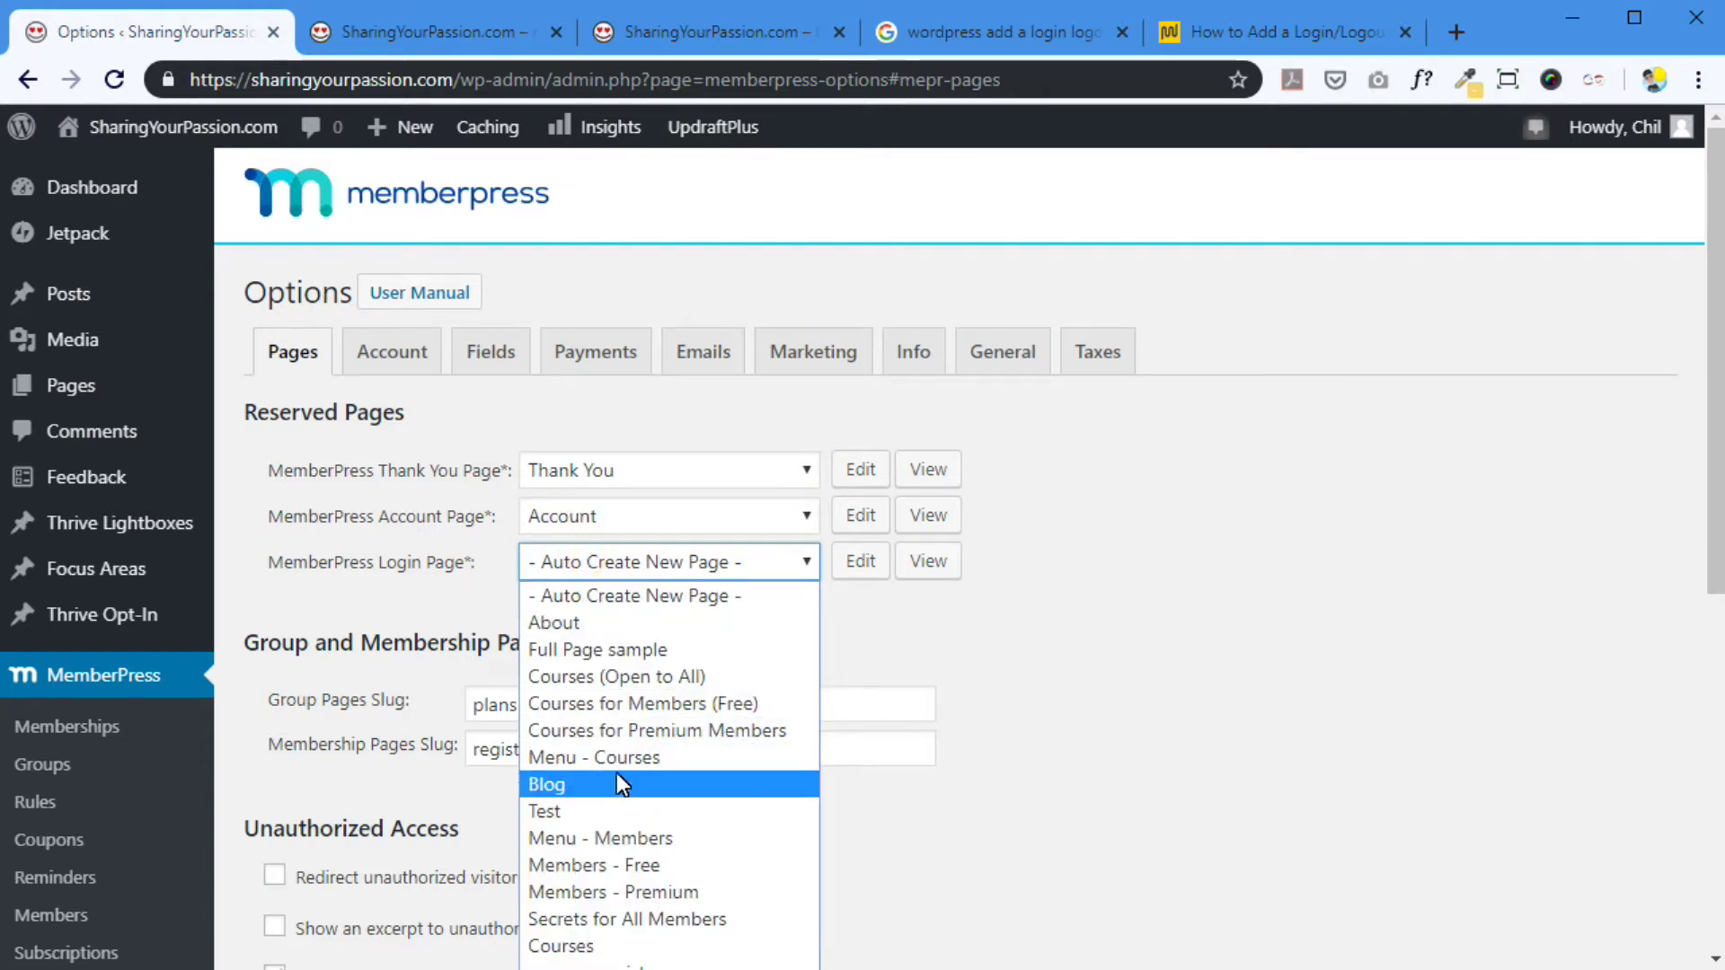
key(Escape)
key(l)
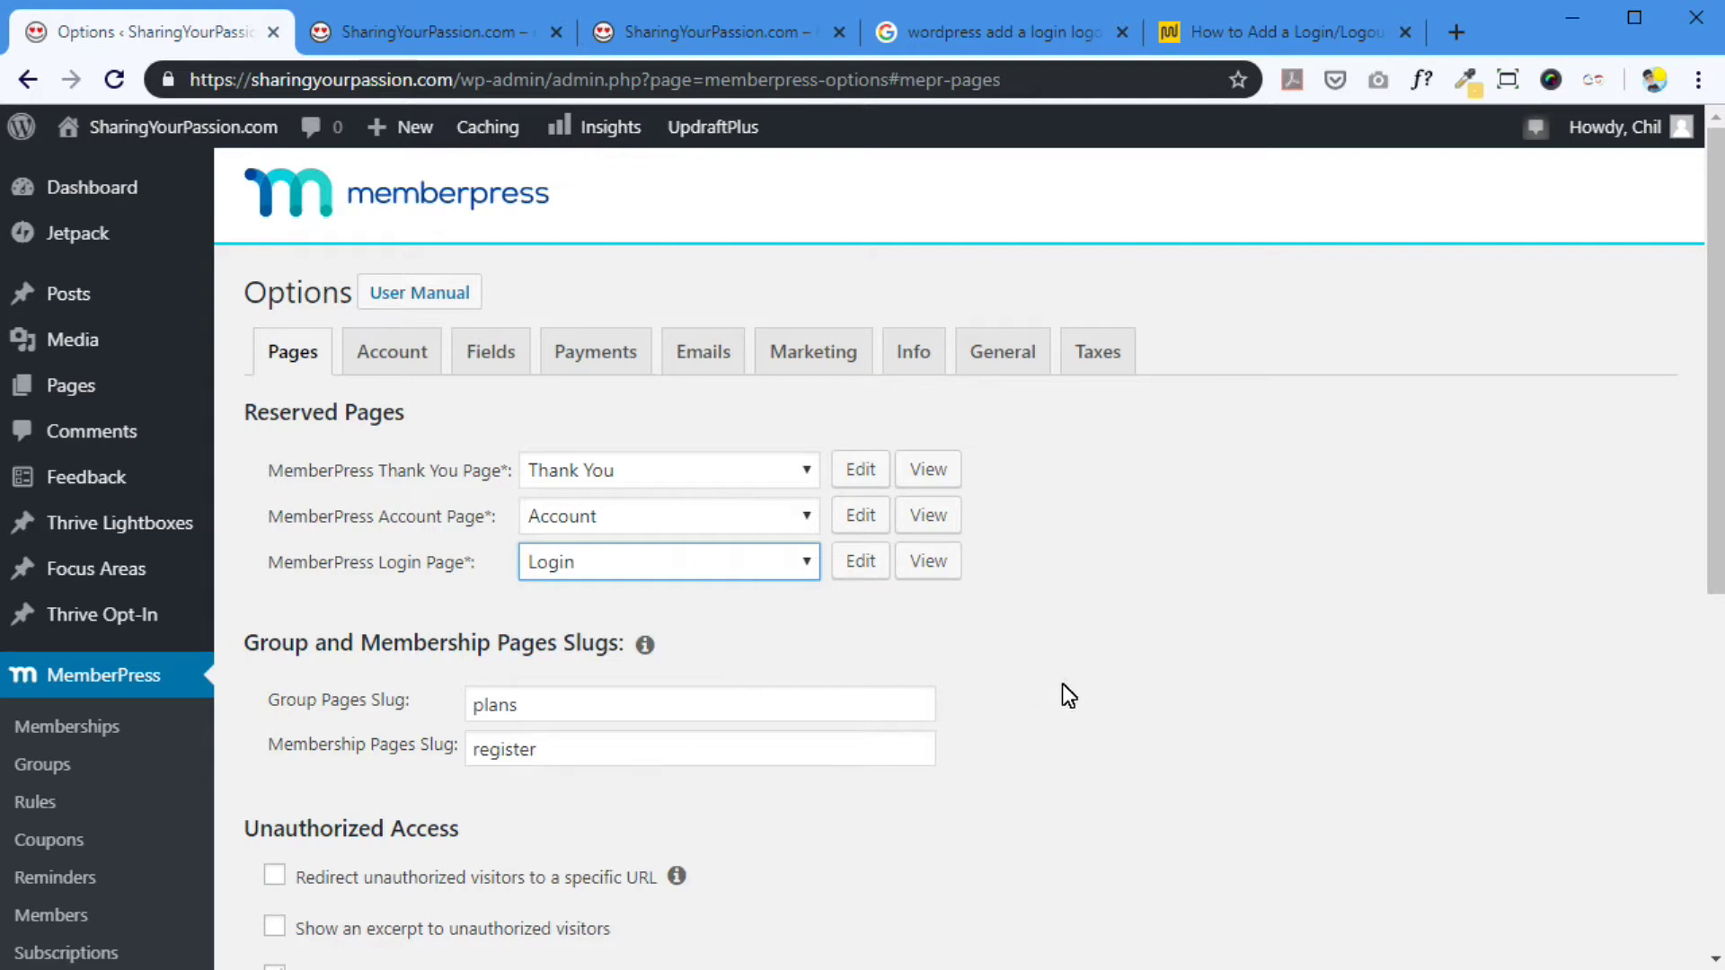
scroll(1088, 672, down, 4)
scroll(1088, 689, up, 4)
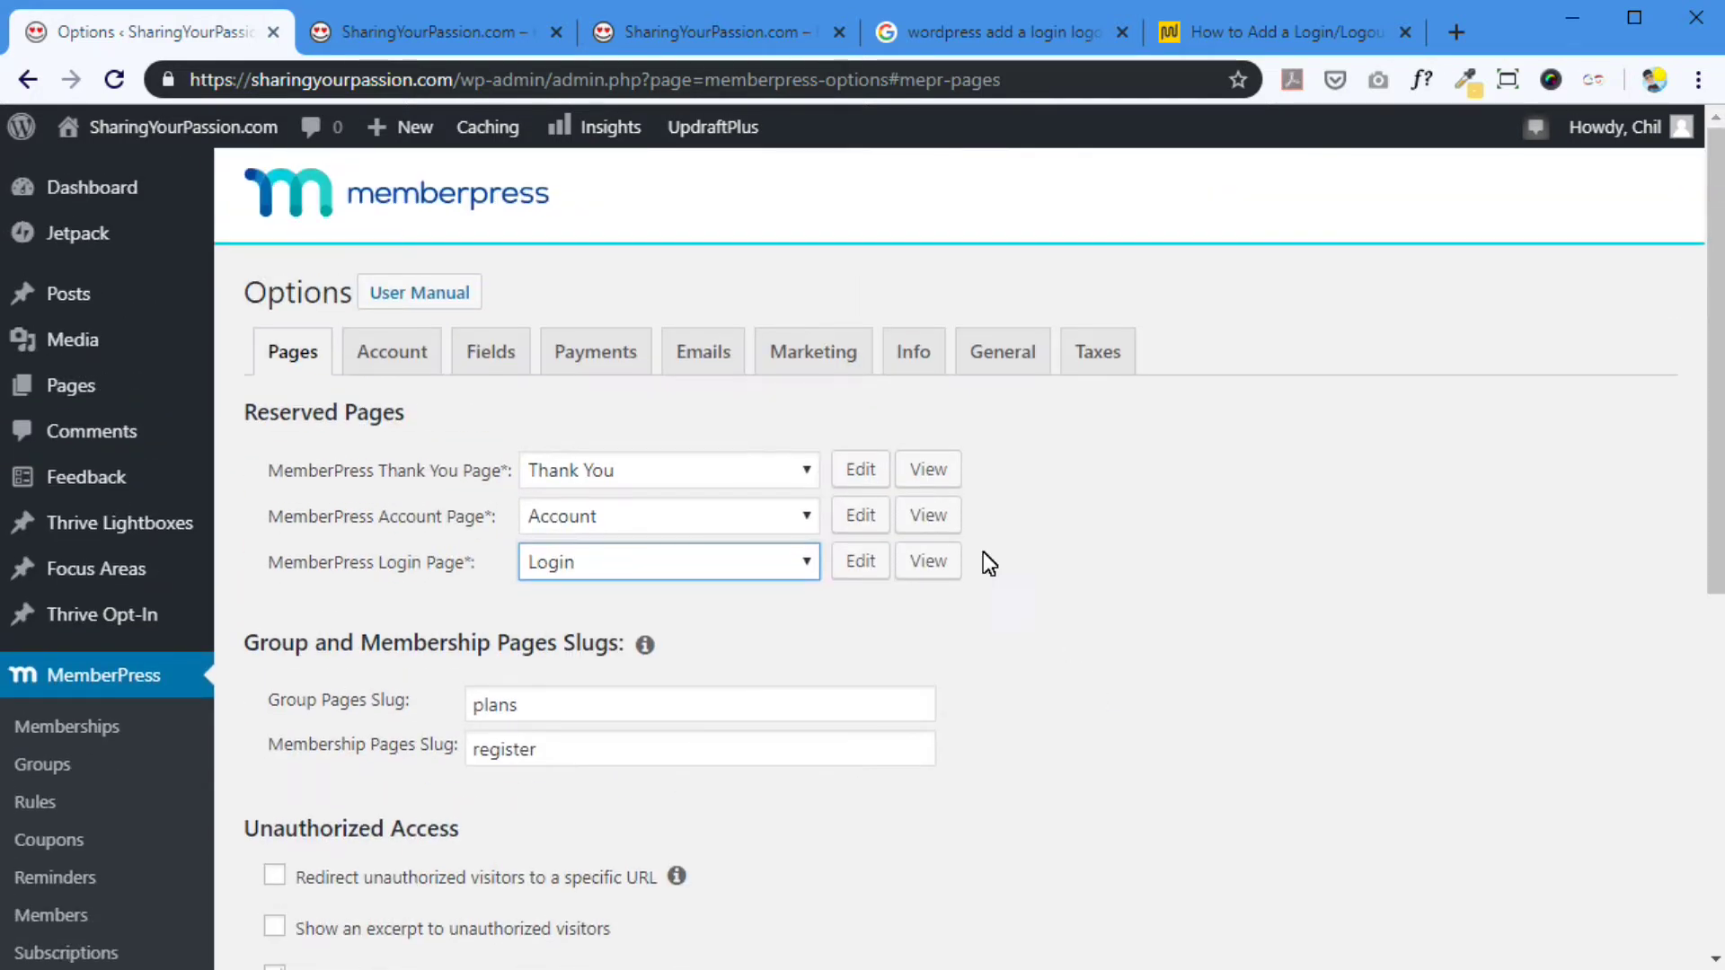
- Save the MemberPress Account settings with the MemberPress login page forced, then switch to Firefox
click(384, 350)
scroll(393, 716, down, 4)
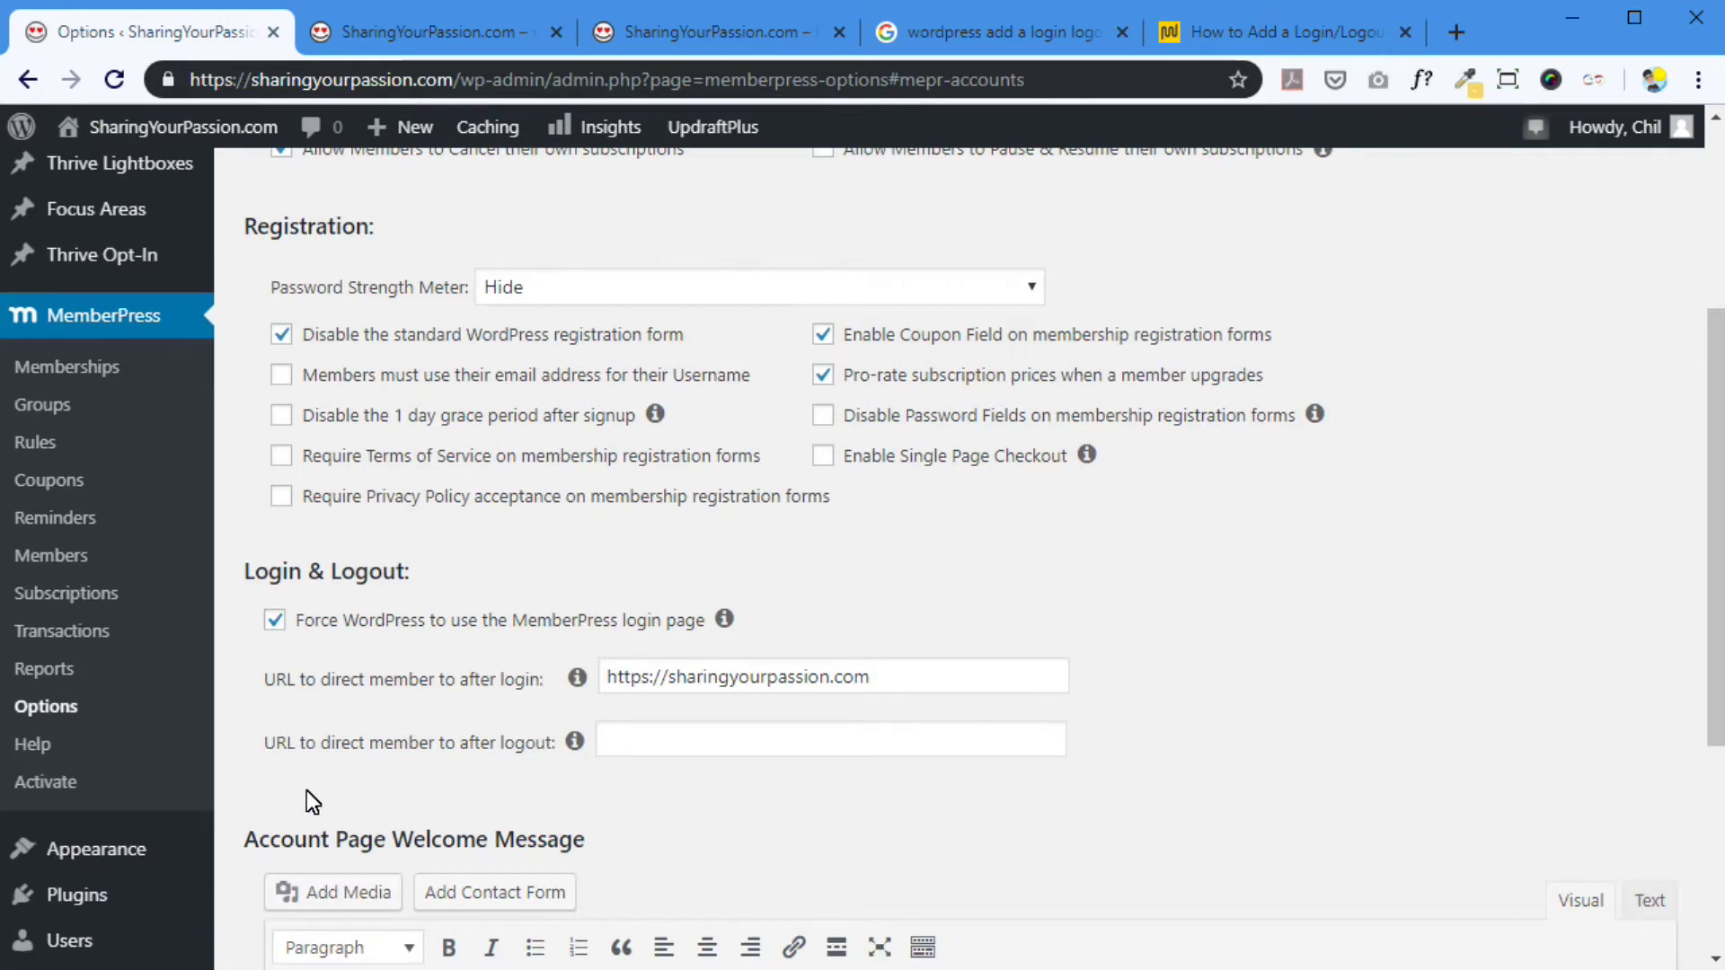
scroll(272, 623, down, 1)
scroll(426, 711, down, 4)
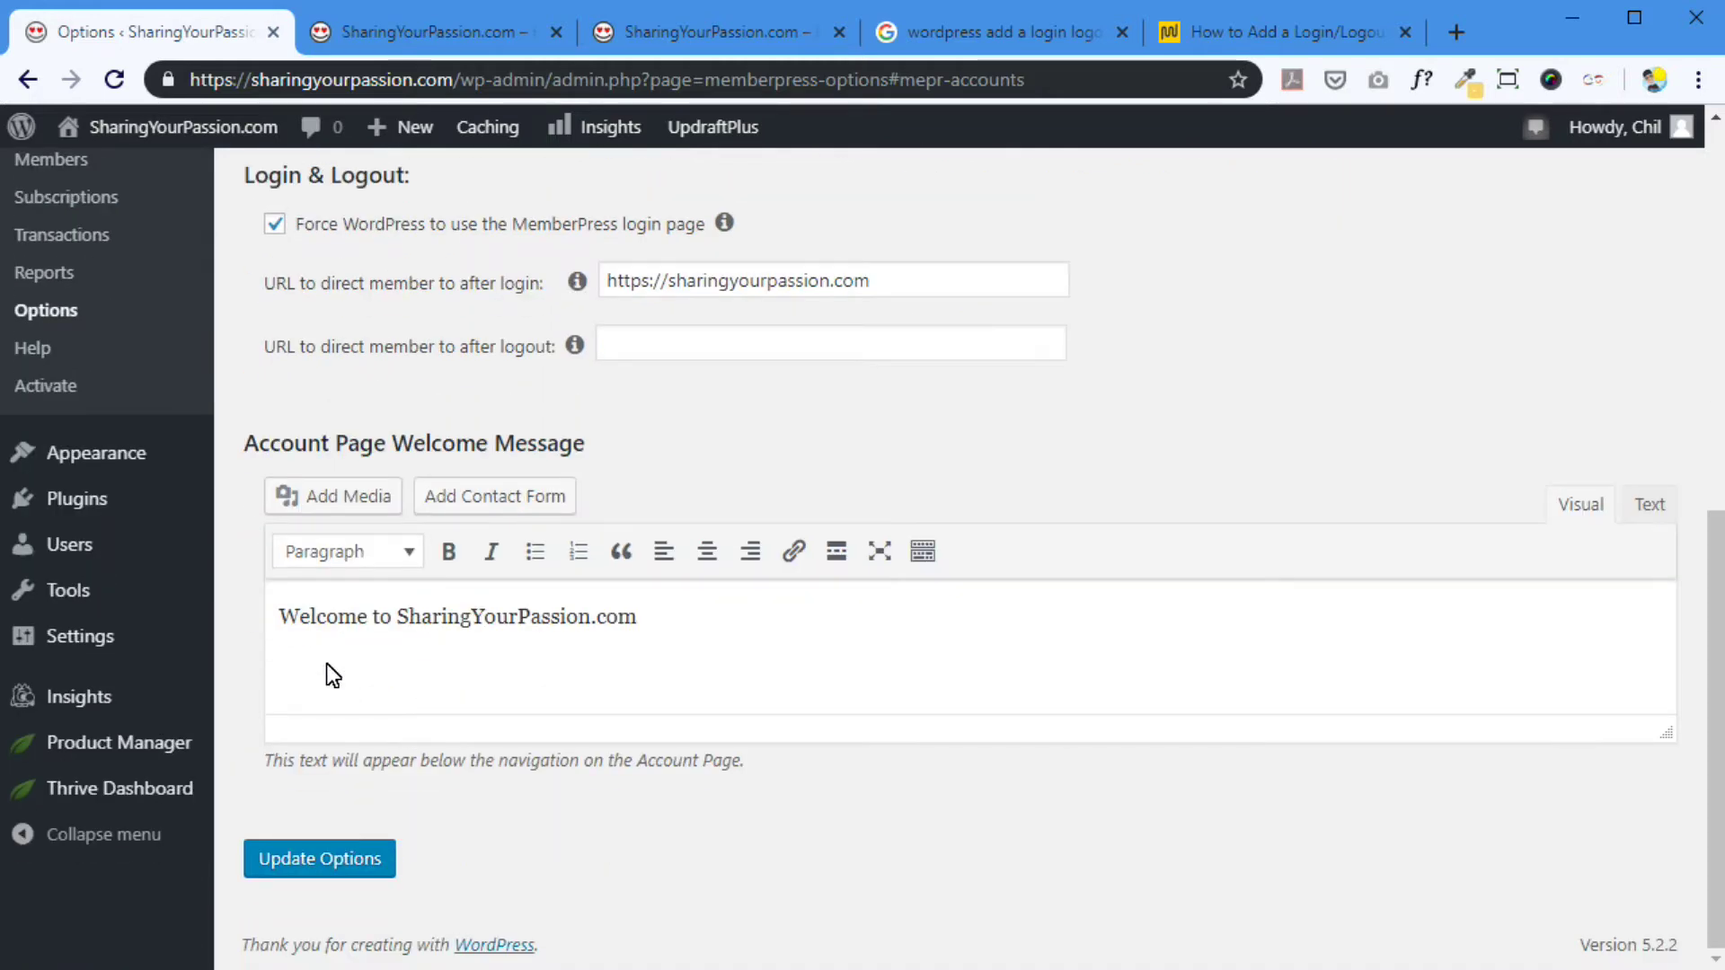
click(314, 861)
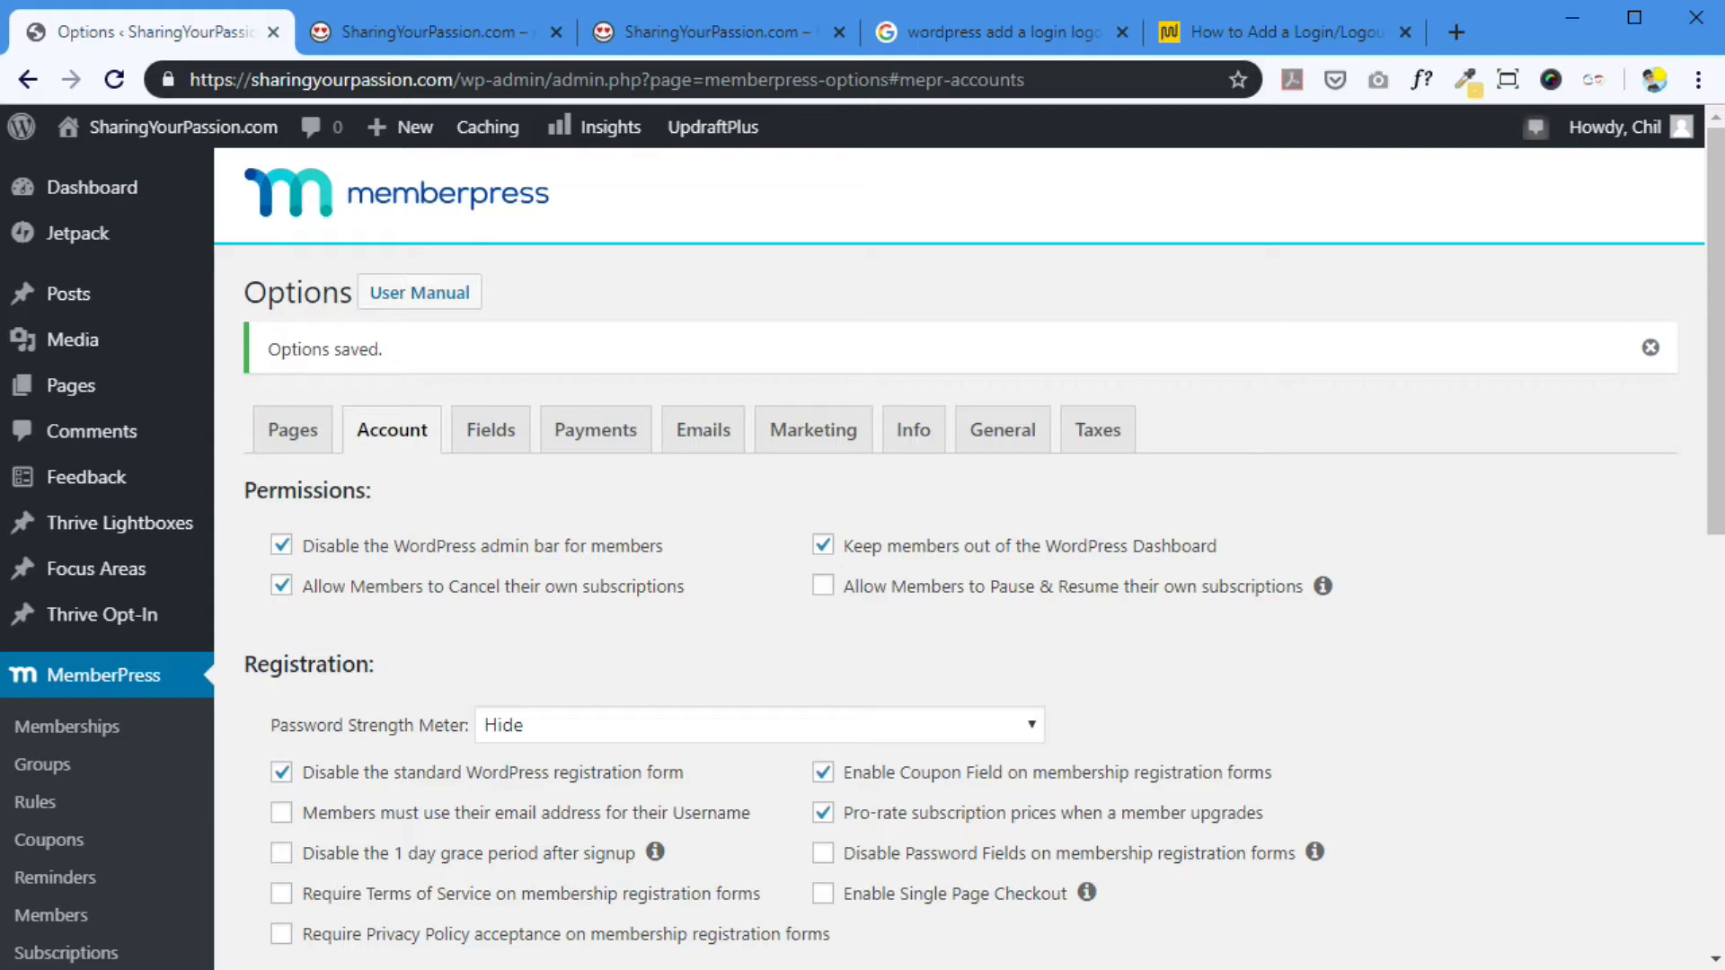
key(alt+Tab)
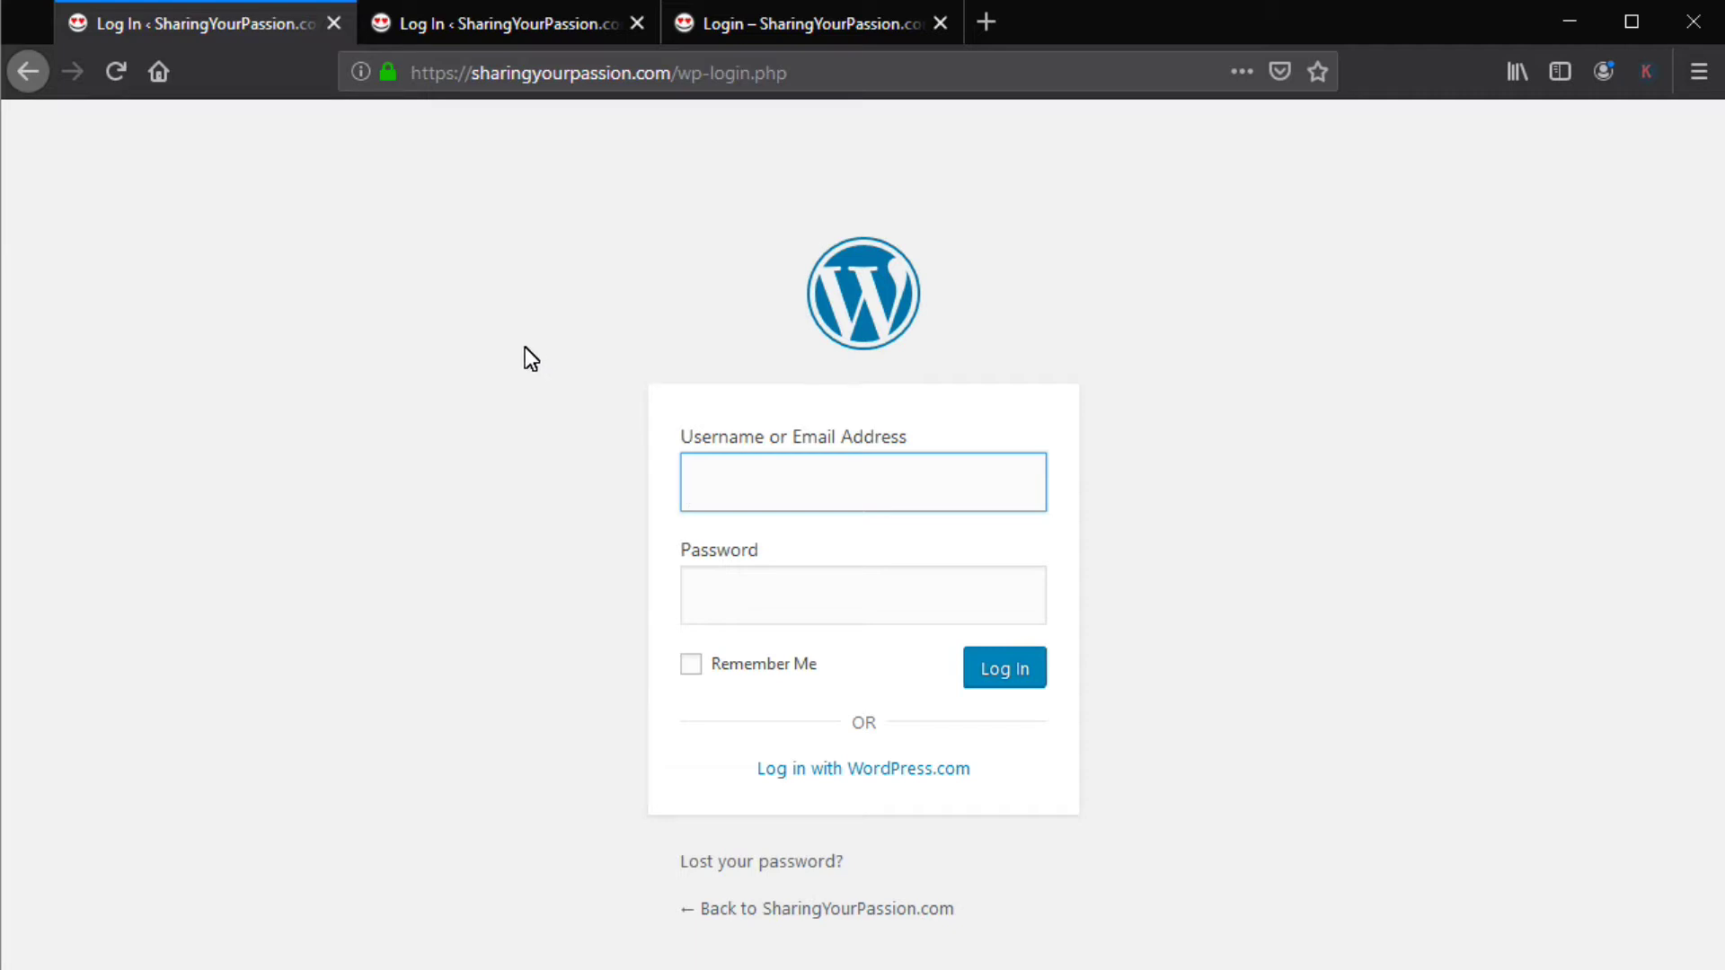
- Return to the blog post, reload it, and follow LOG IN to the MemberPress /login/ page
click(23, 71)
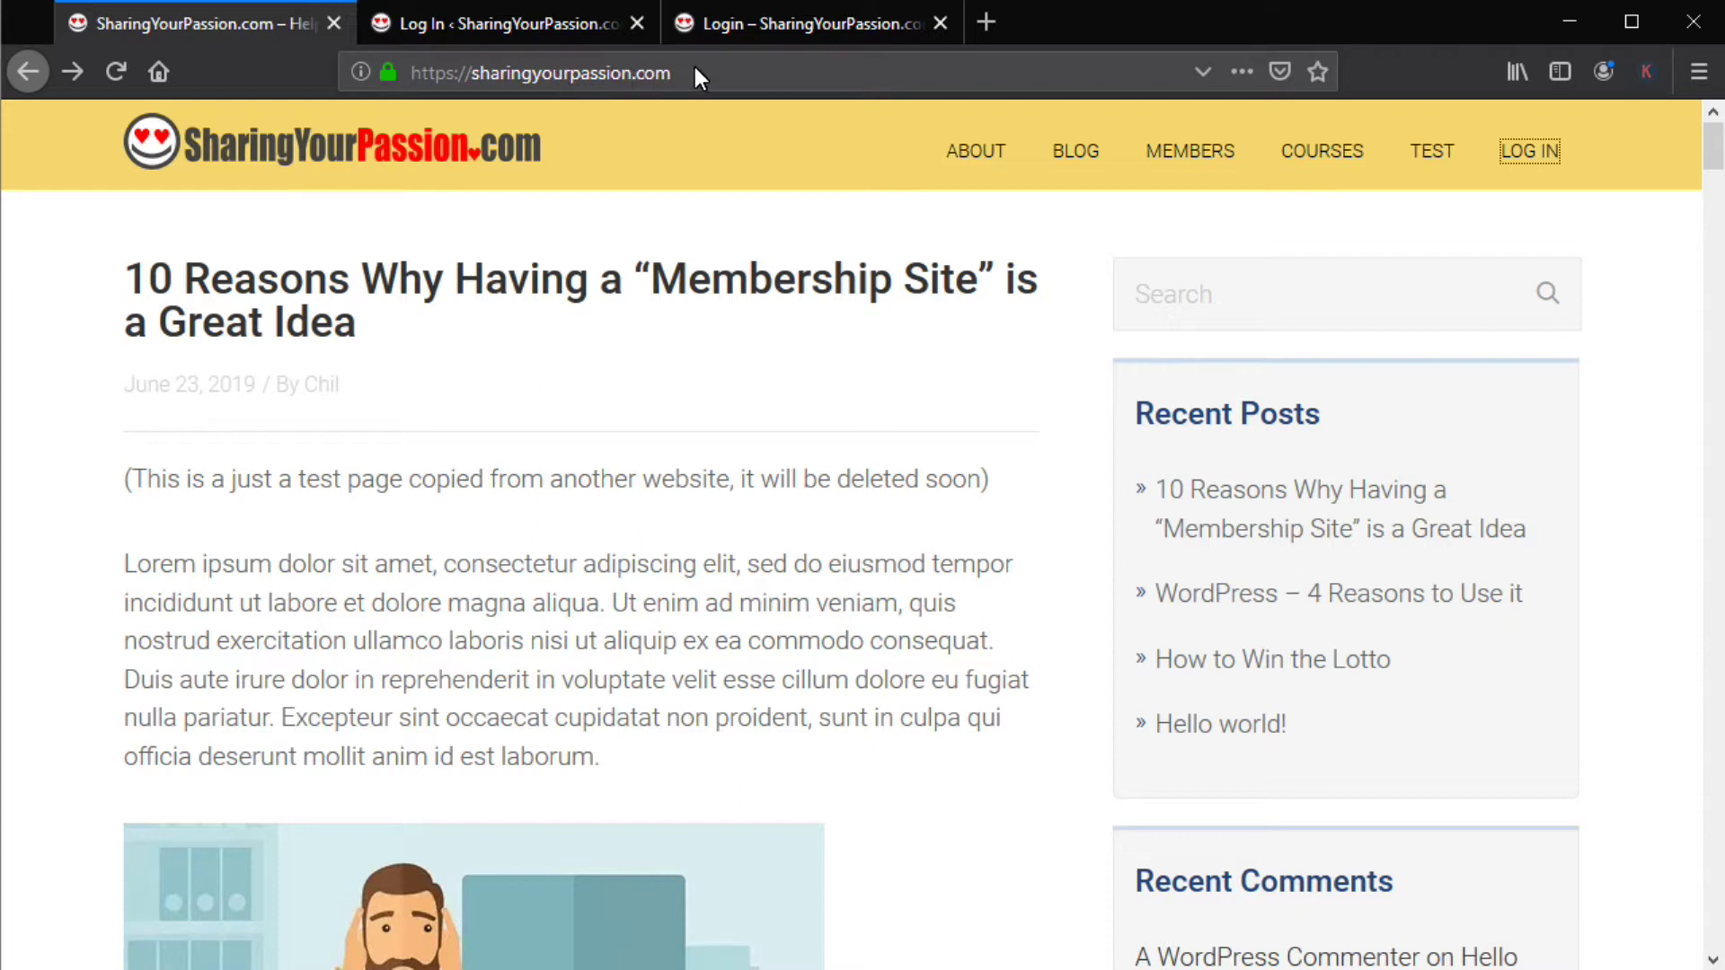
click(114, 75)
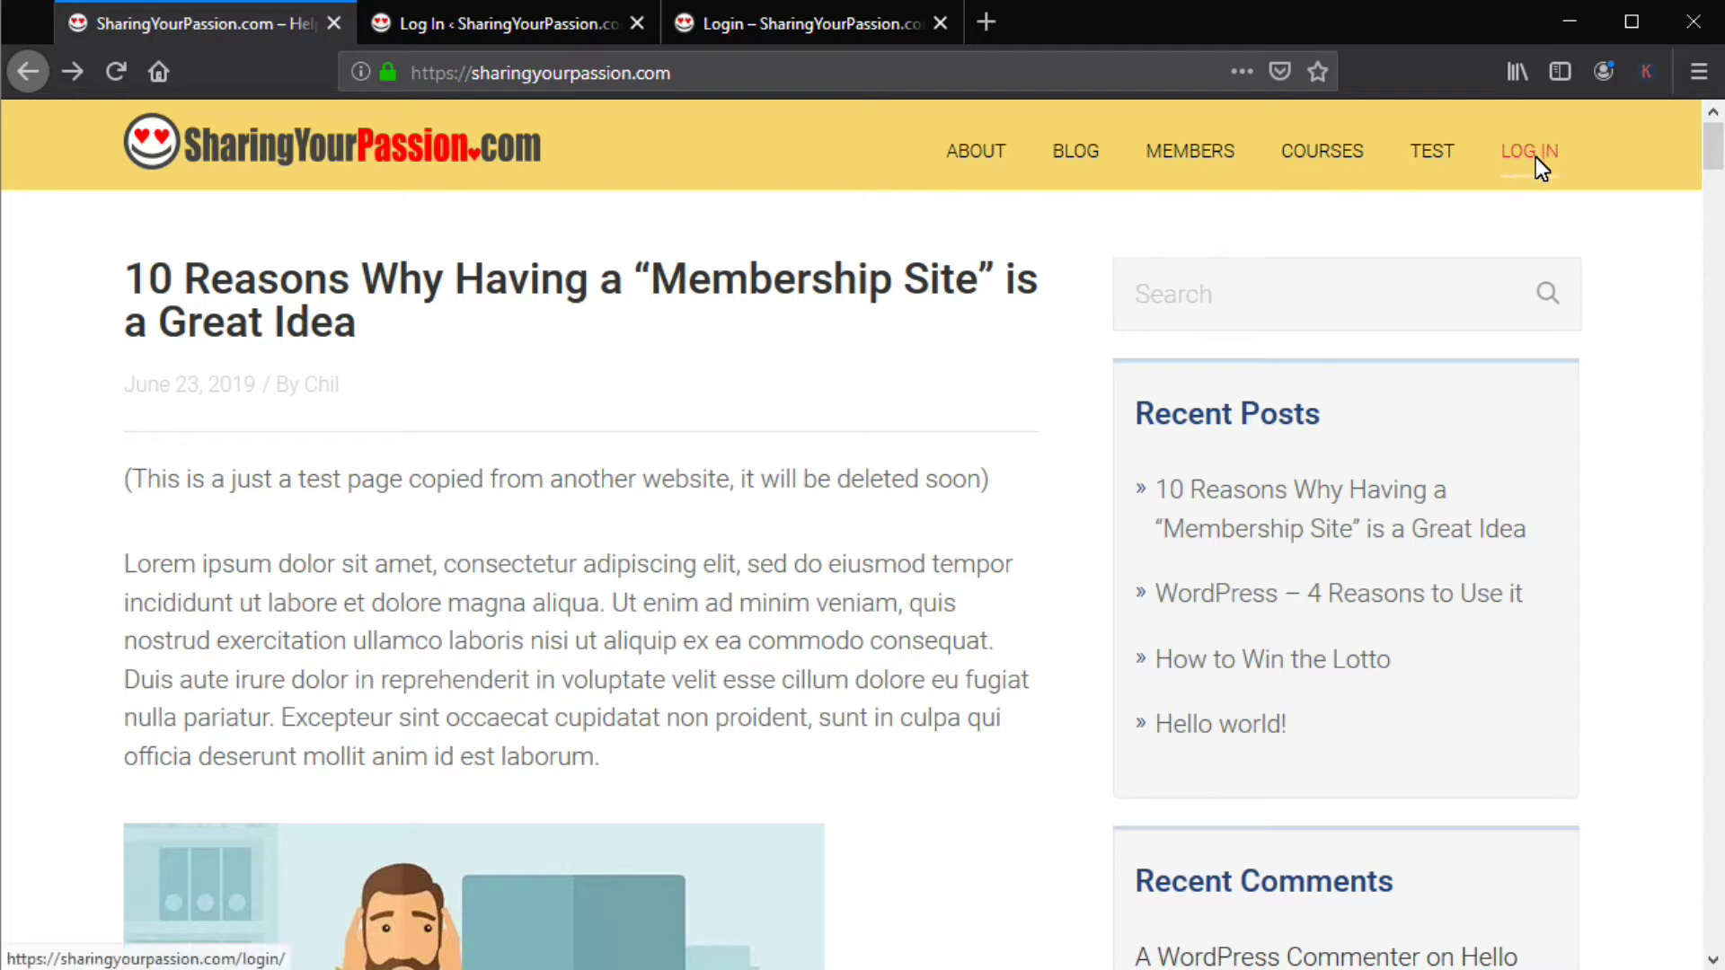
click(1535, 158)
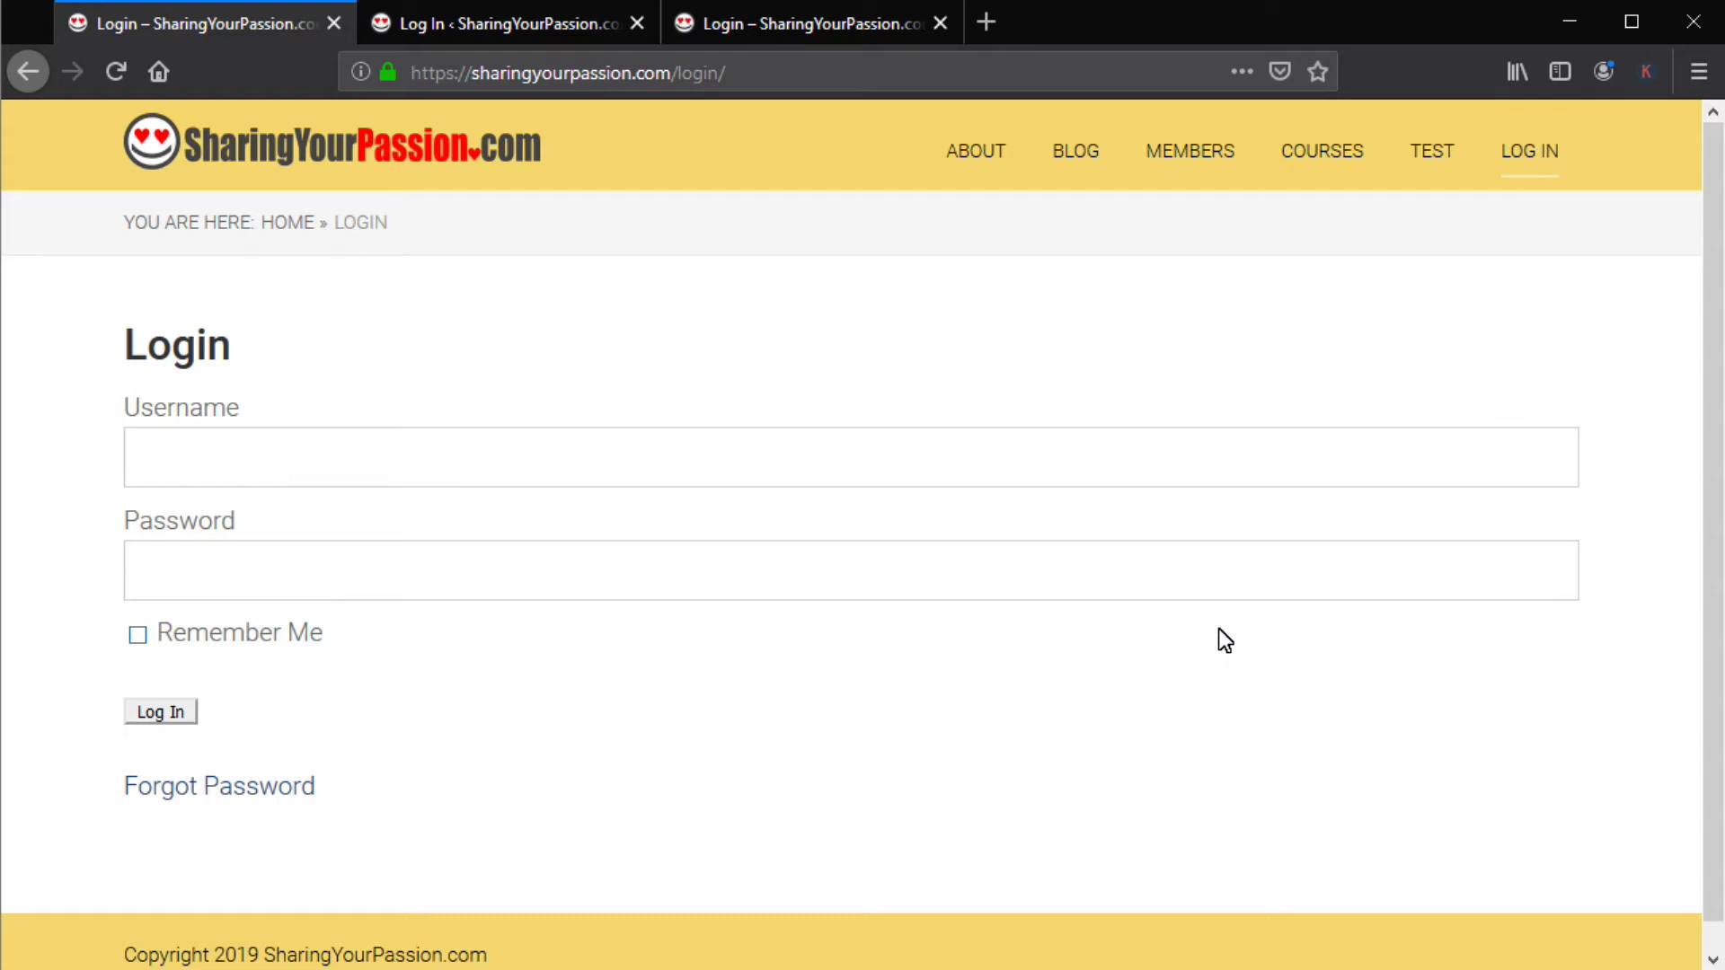
click(765, 25)
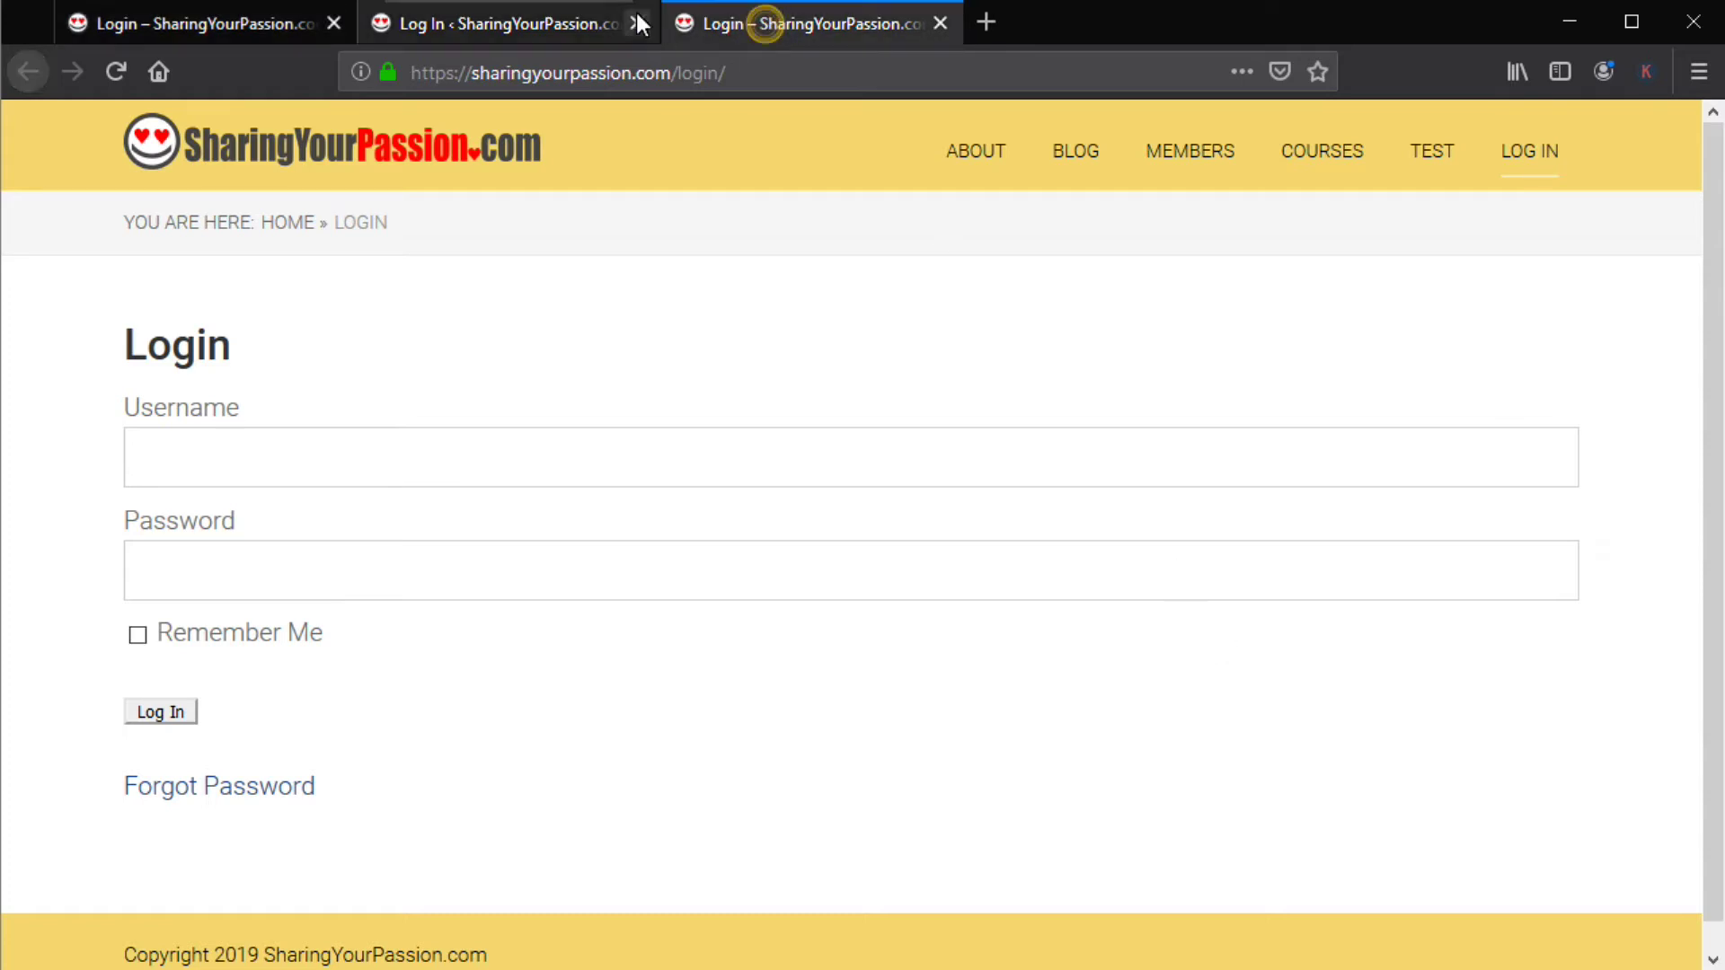
click(591, 24)
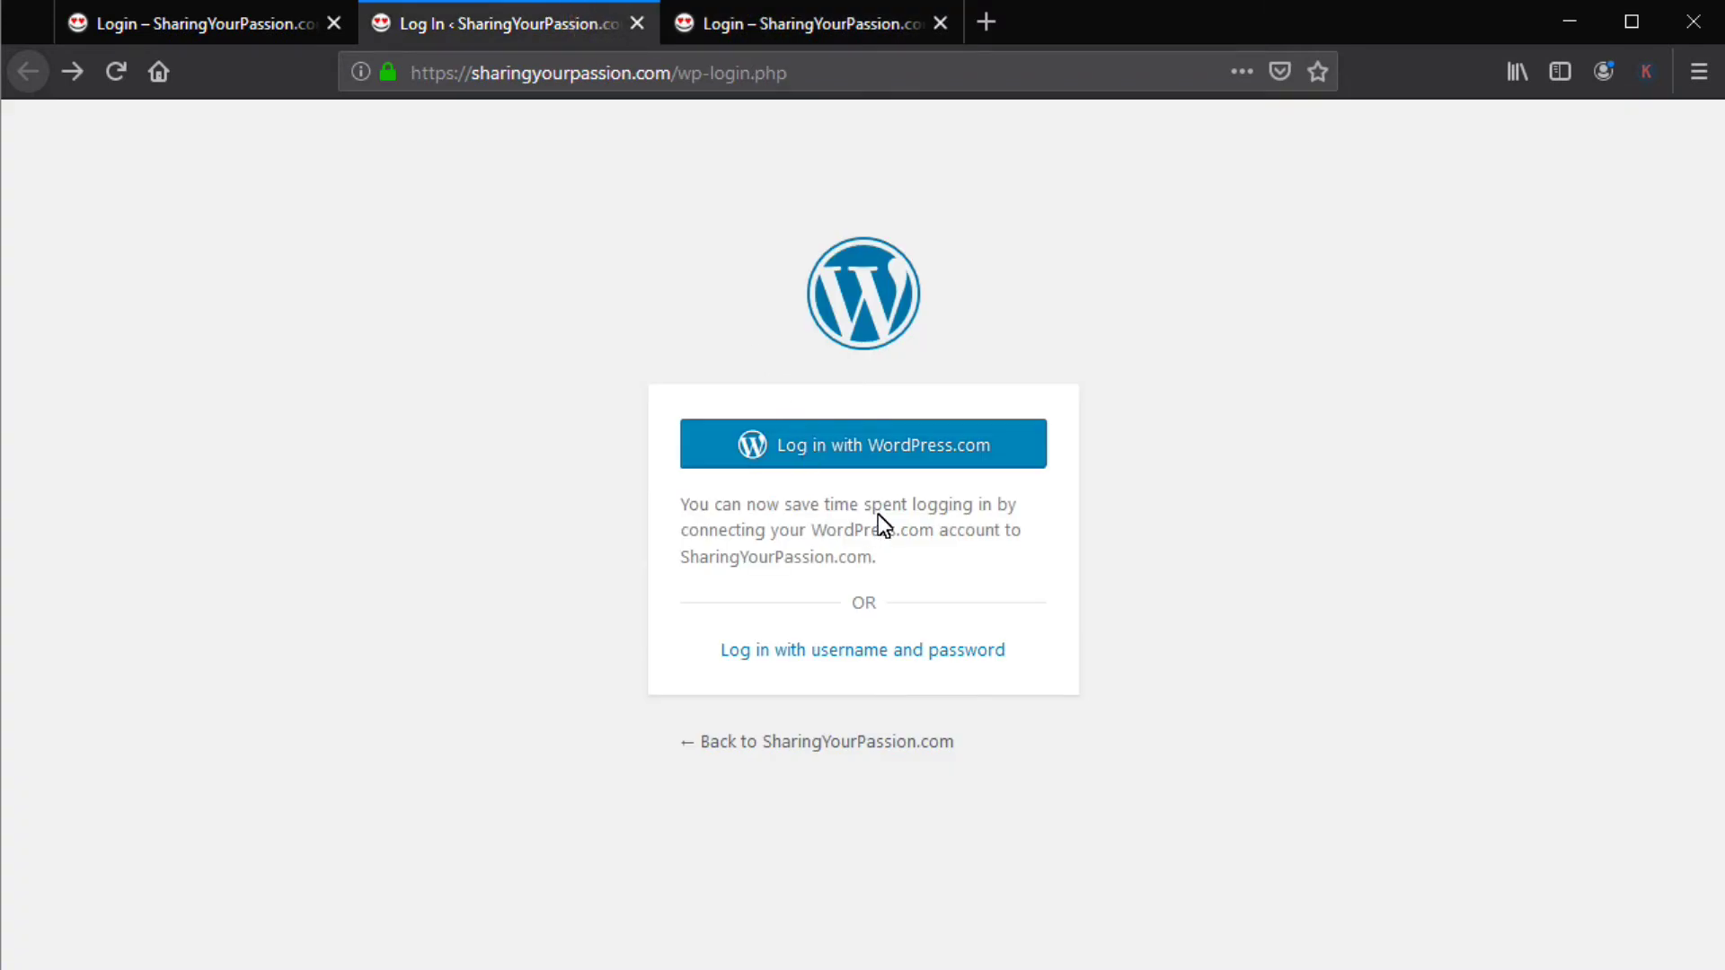
click(212, 20)
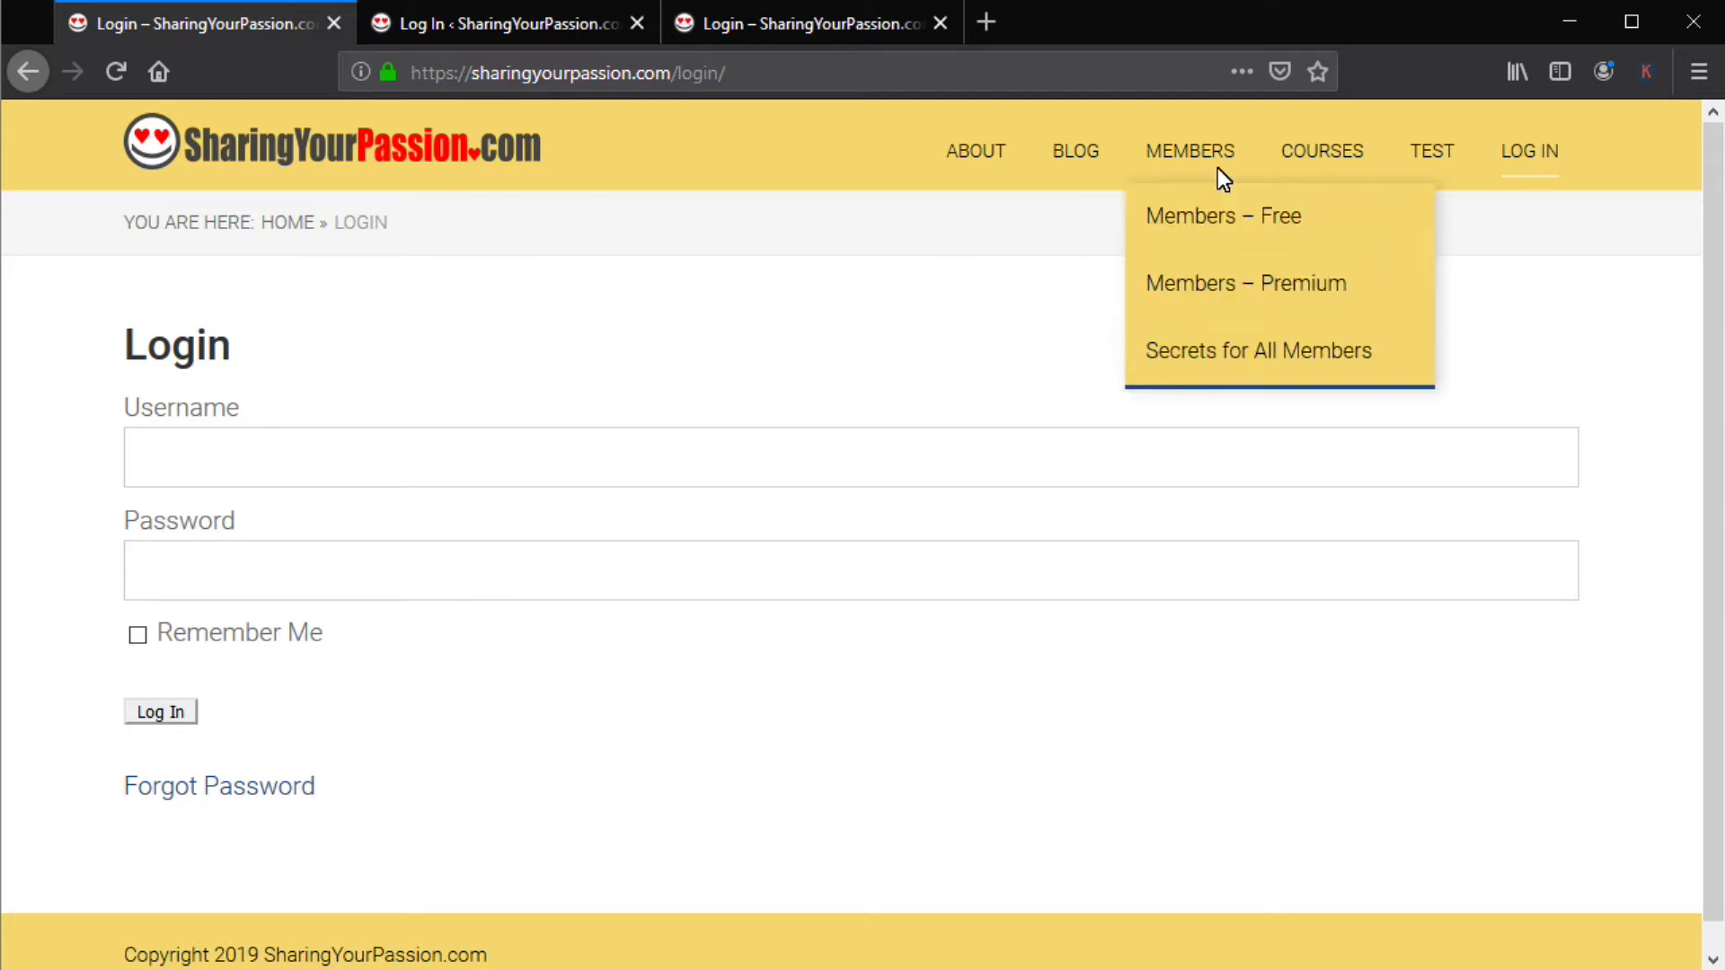
scroll(1042, 646, down, 1)
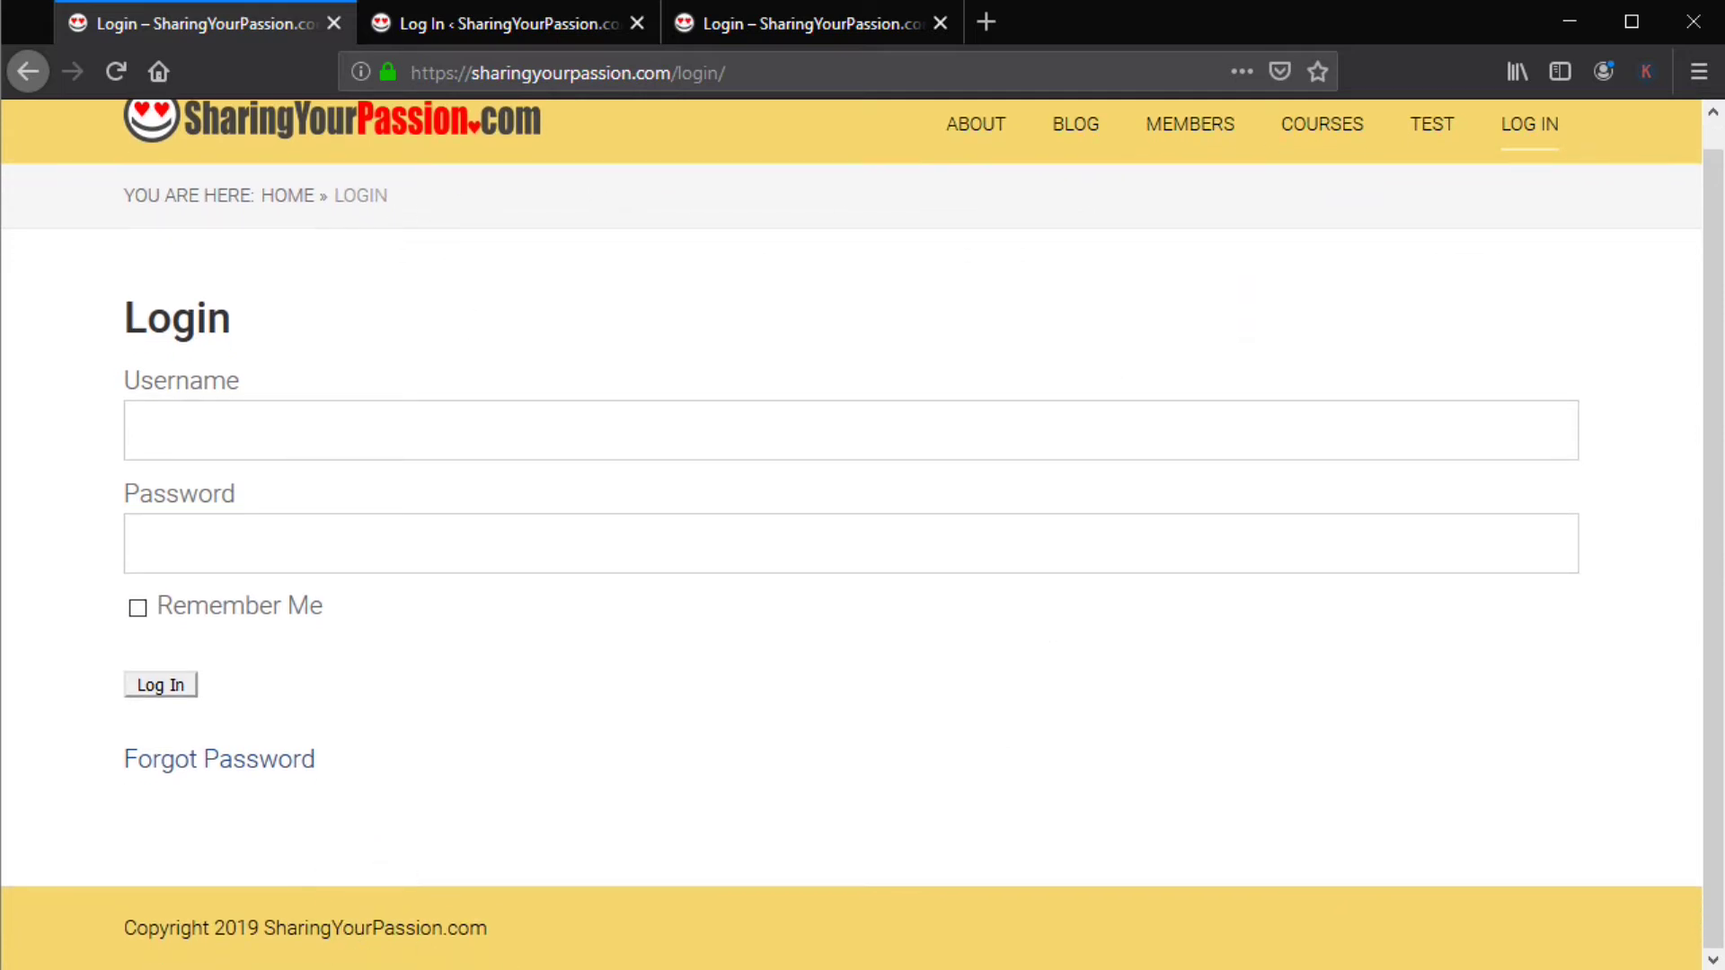
scroll(1103, 911, up, 1)
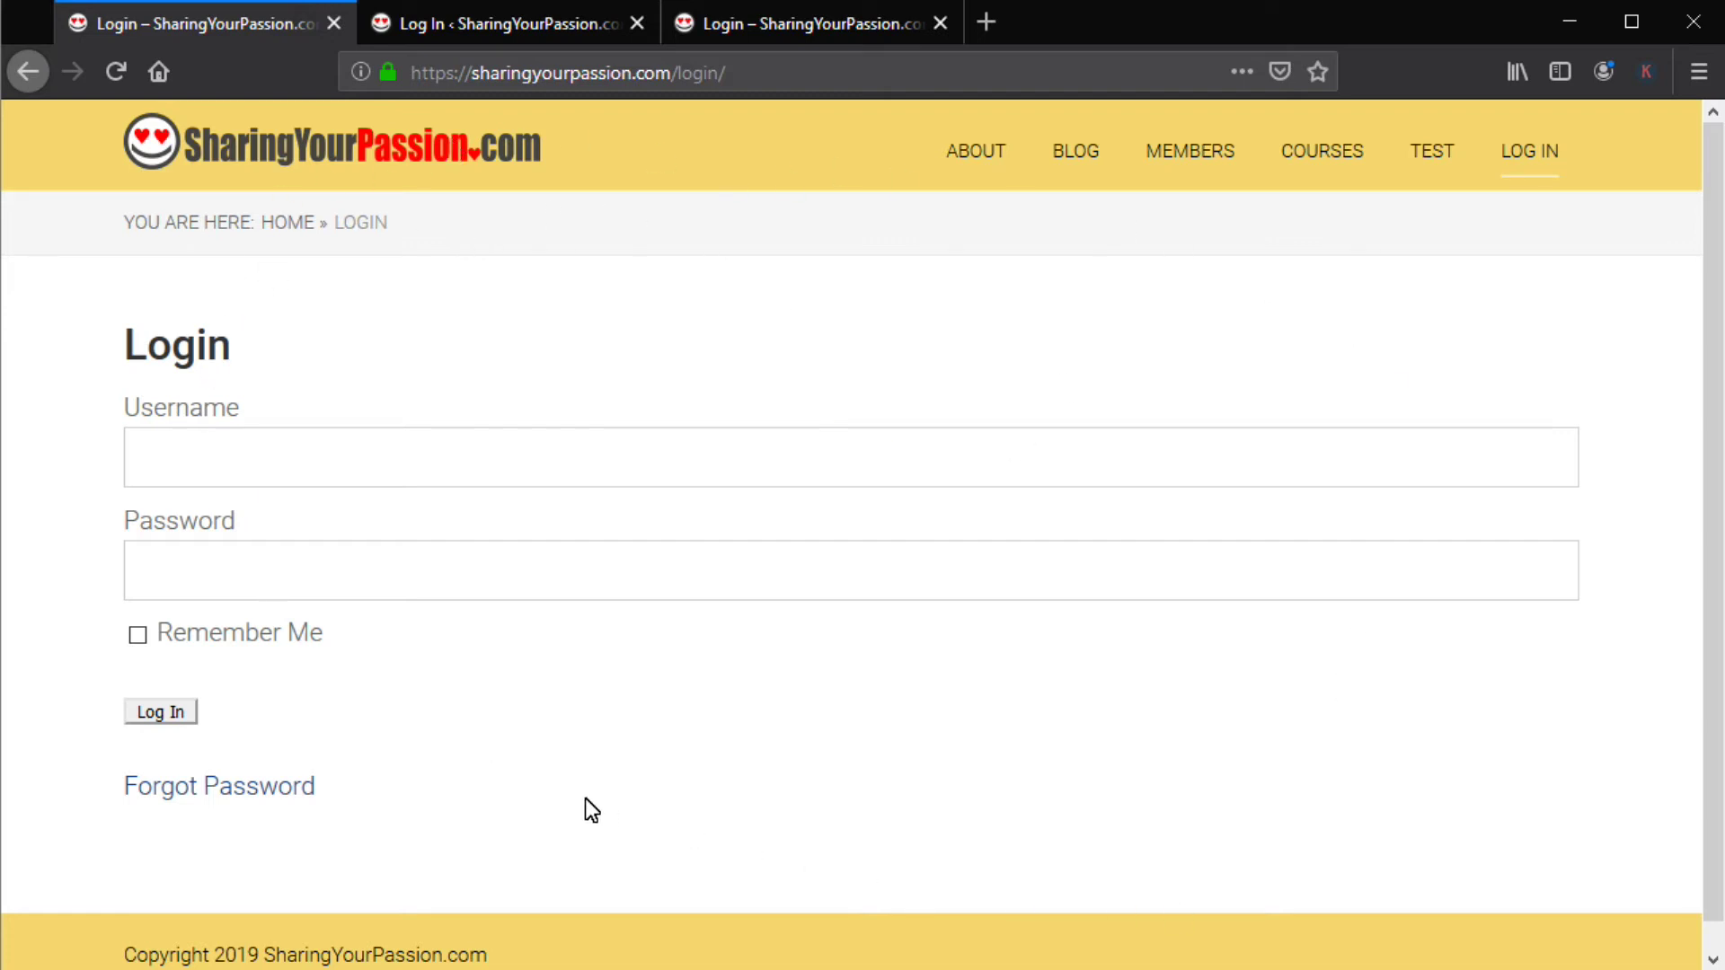
click(541, 26)
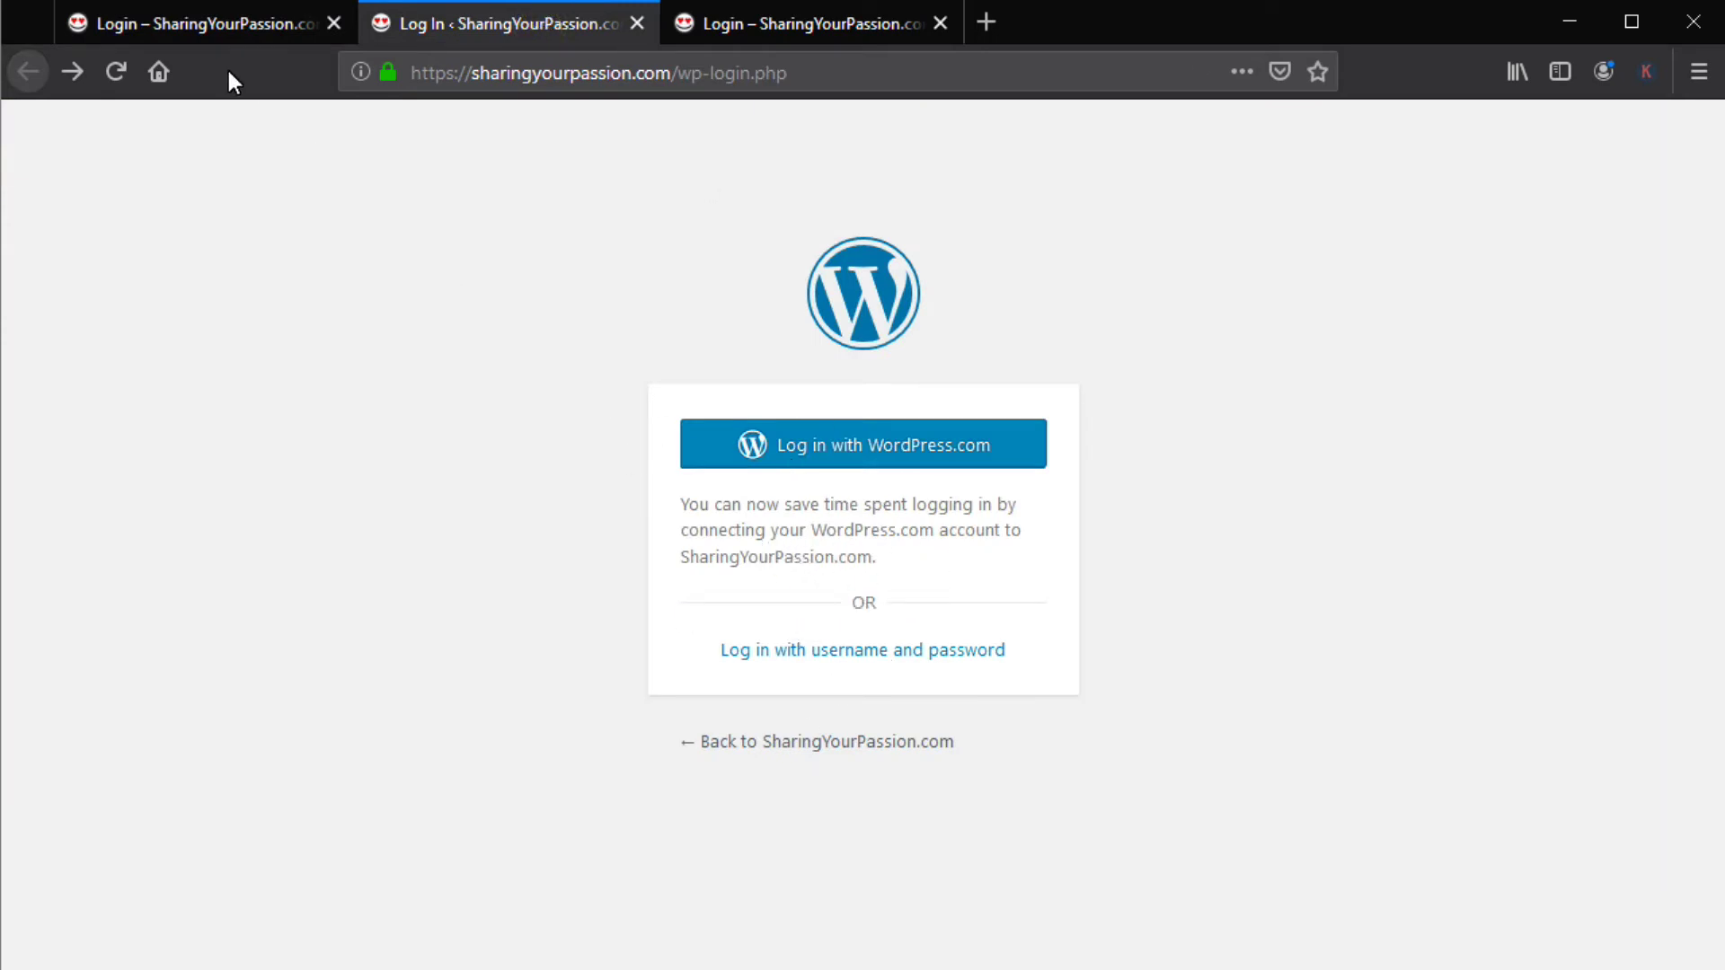
click(177, 23)
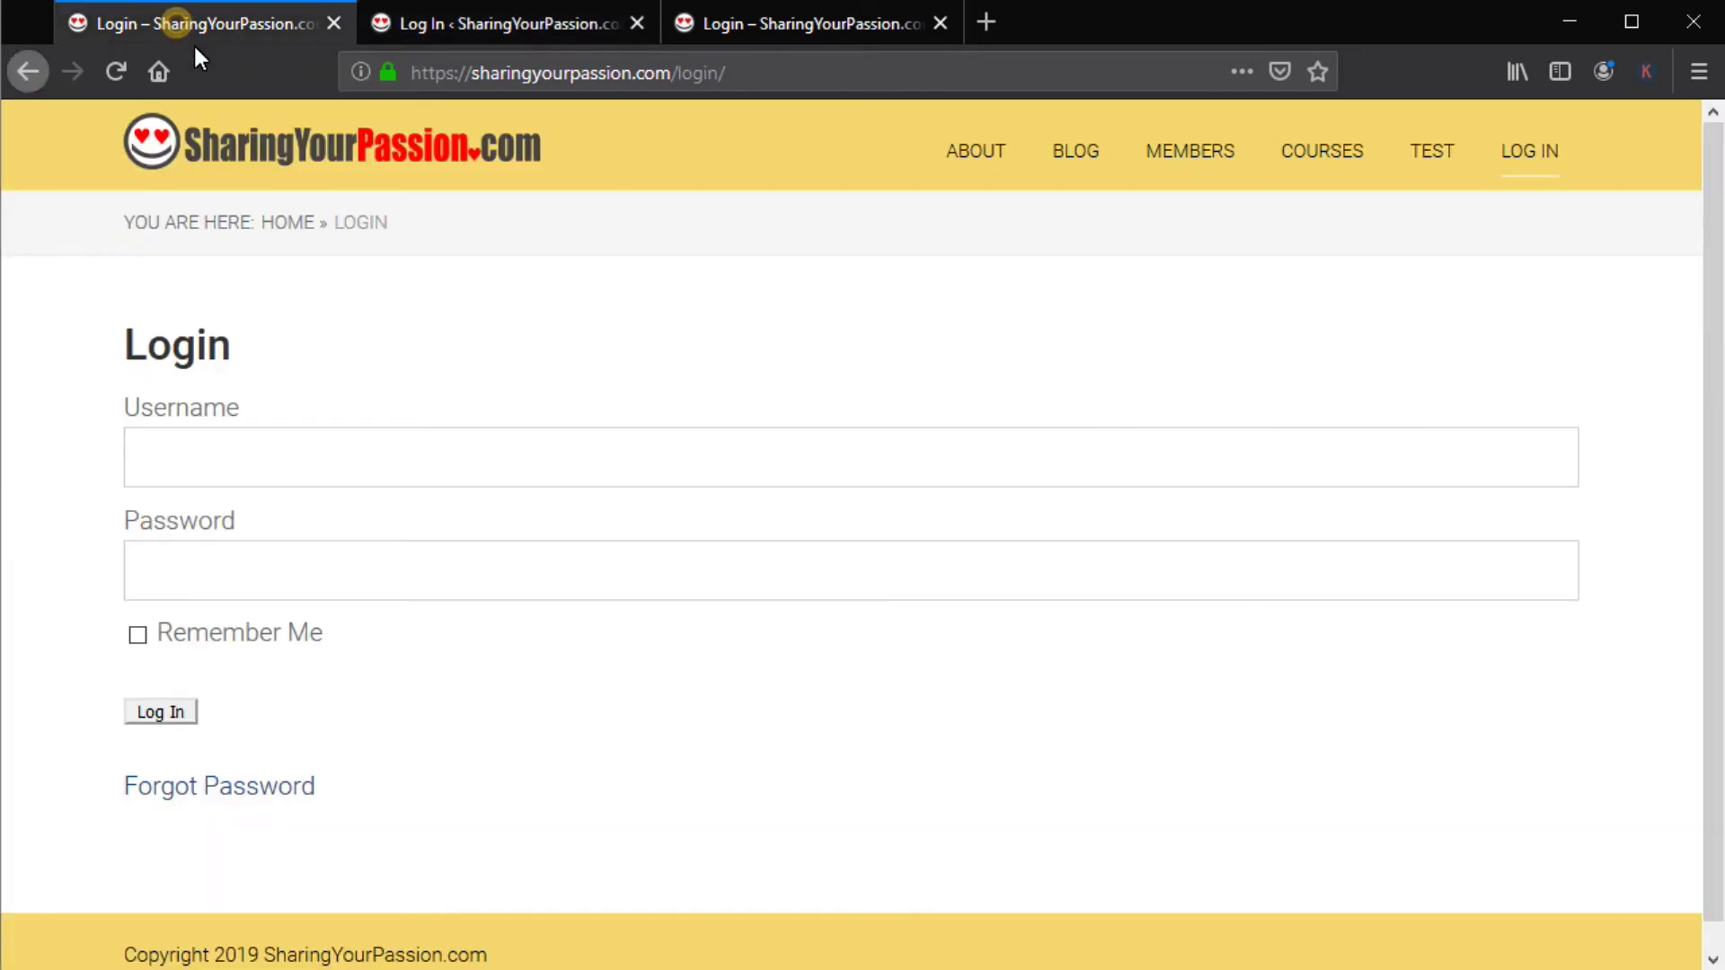